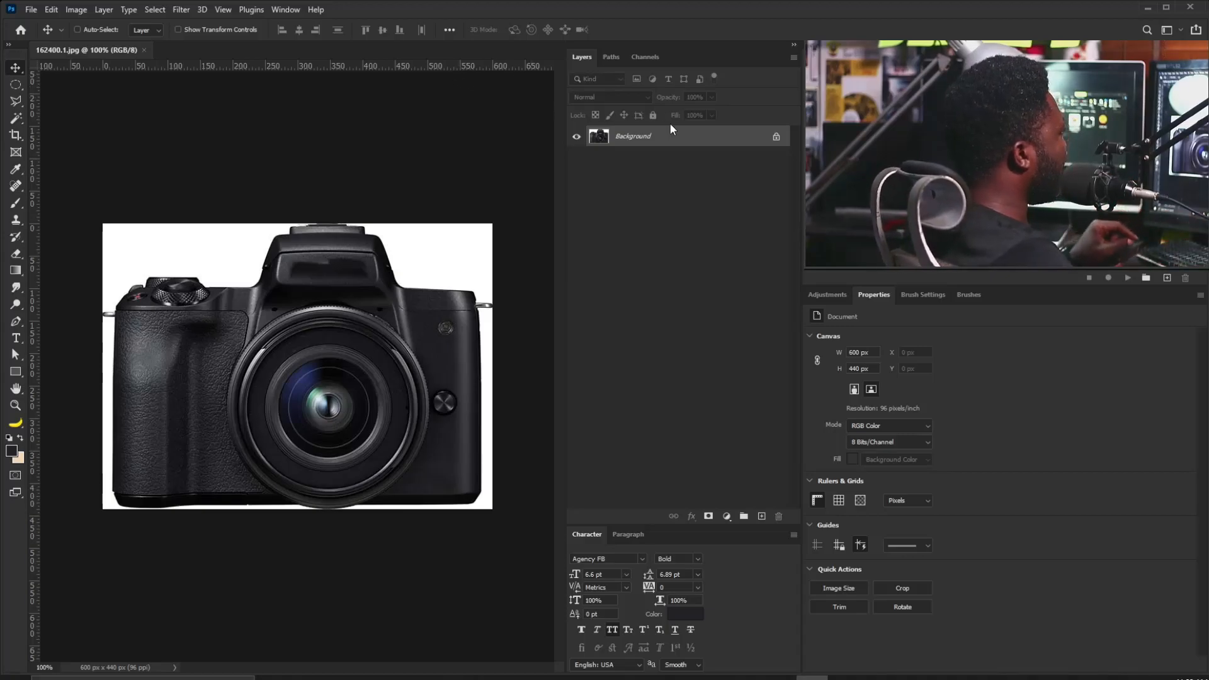
# Duplicate the Background layer and apply the Poster Edges filter from the Filter Gallery.
pyautogui.moveTo(661, 138); pyautogui.dragTo(744, 511)
pyautogui.click(184, 13)
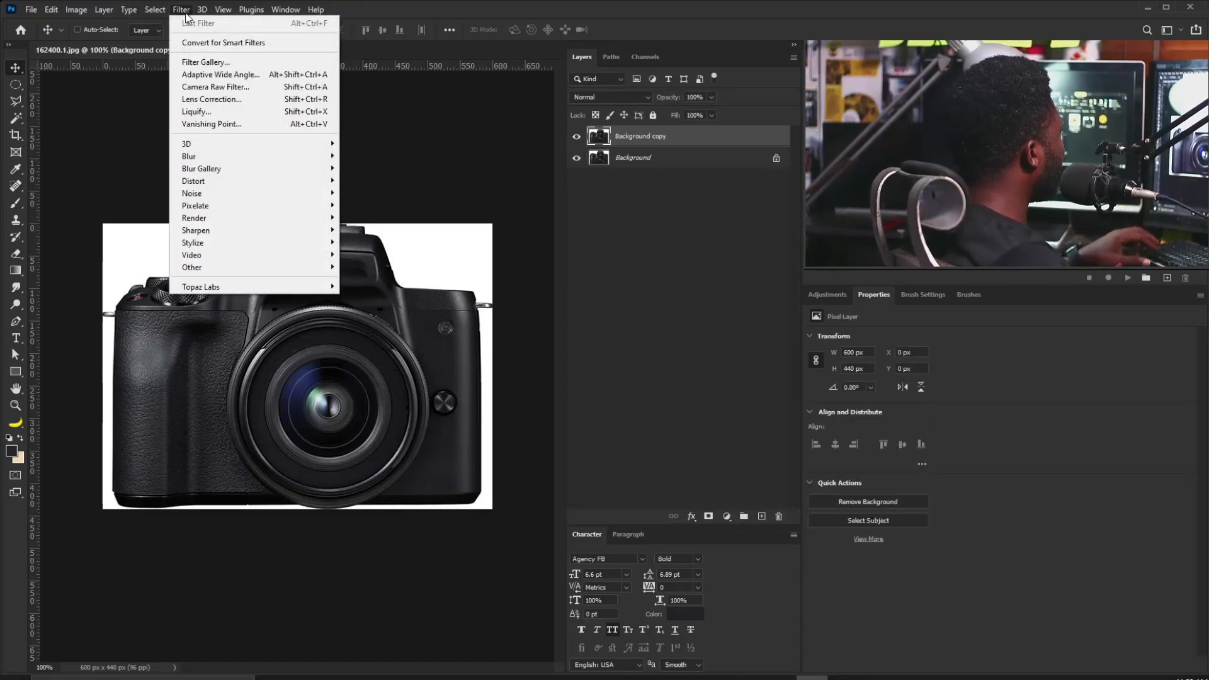
pyautogui.click(206, 60)
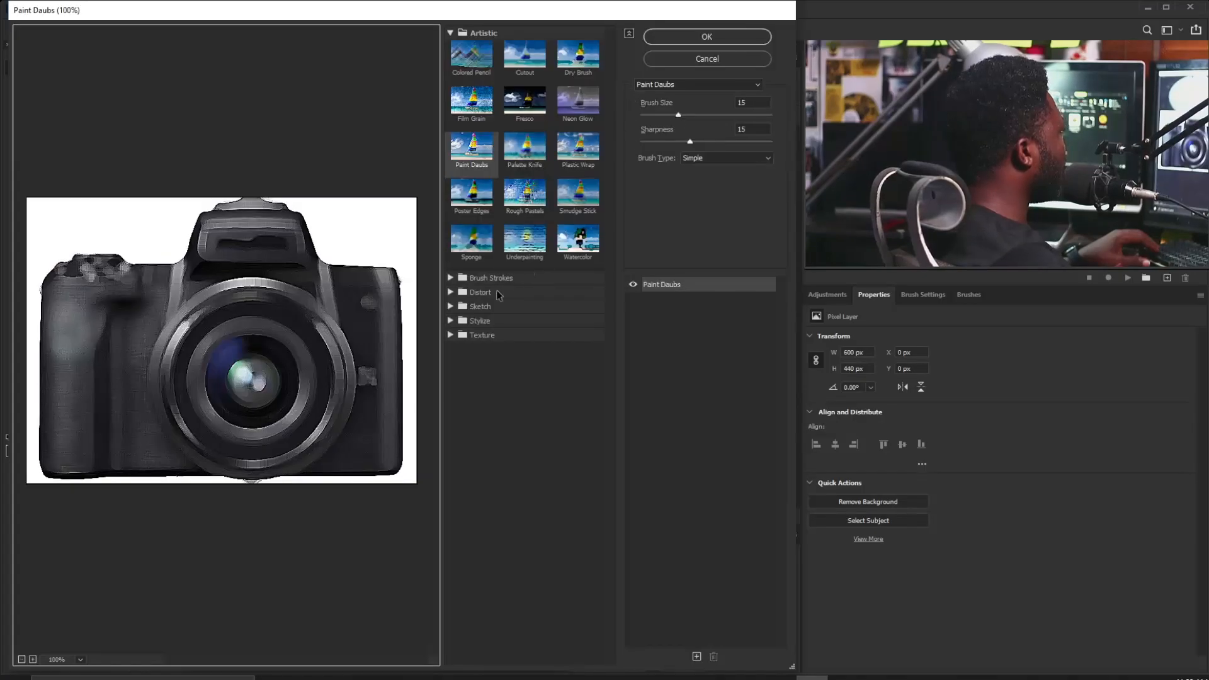
pyautogui.click(473, 198)
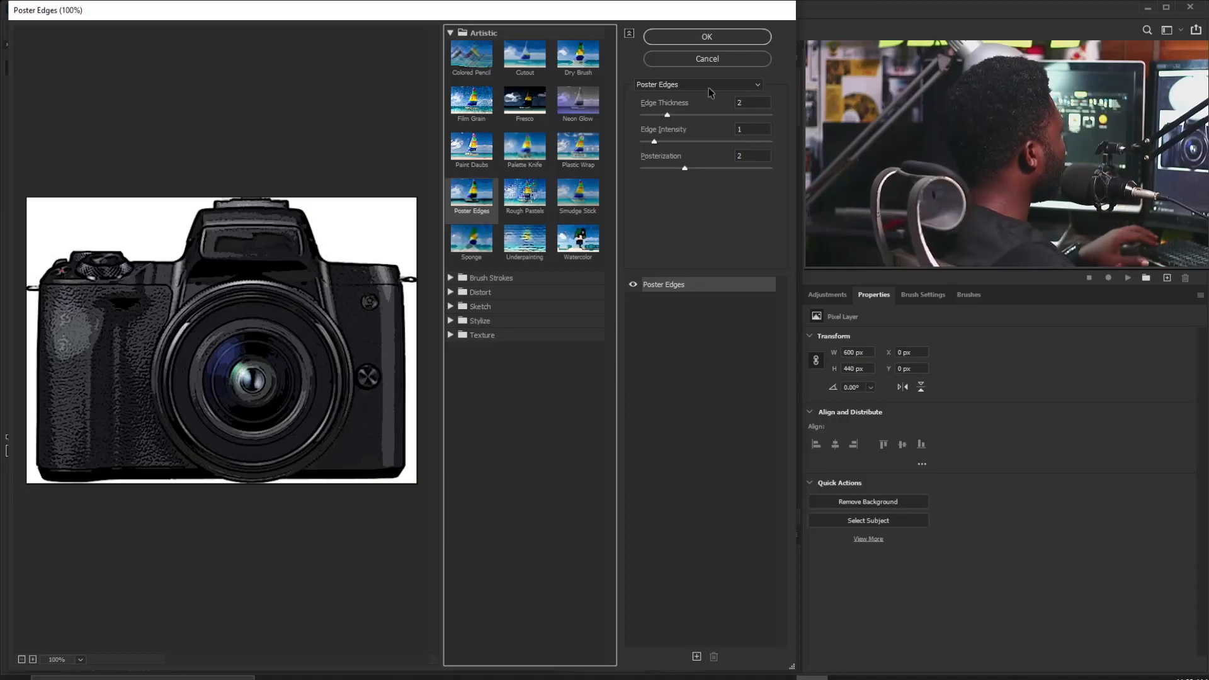
pyautogui.click(707, 37)
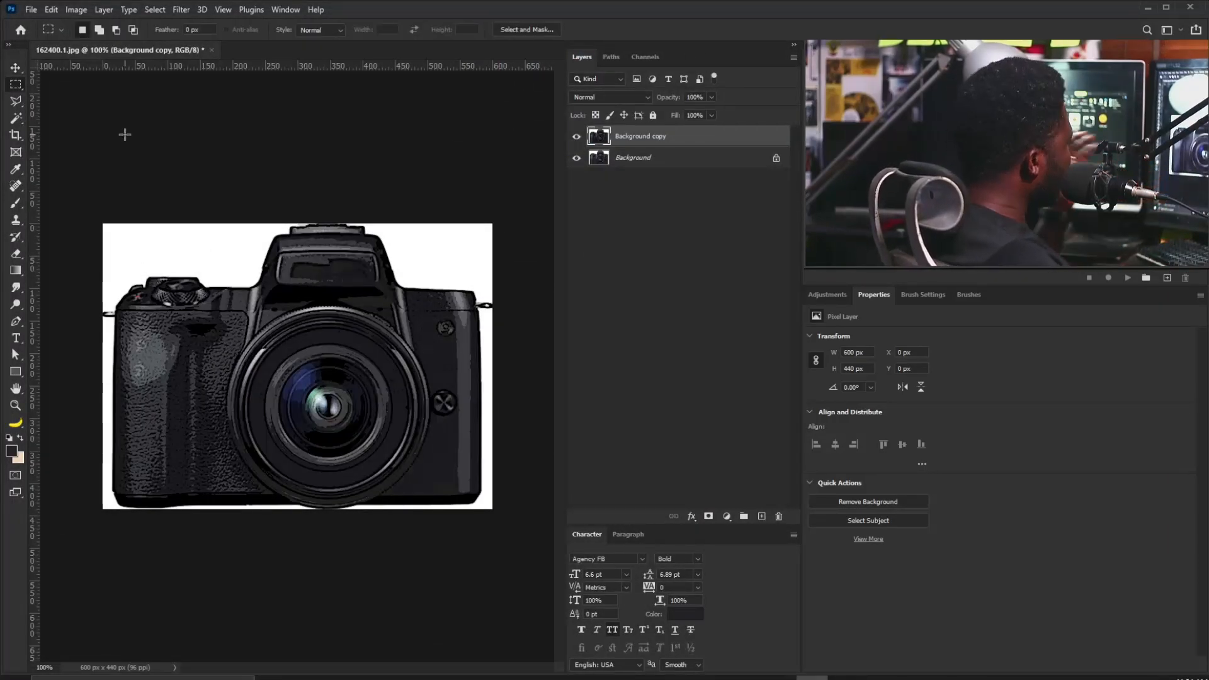
# Desaturate the poster-edged camera photo, then select and copy the whole image.
pyautogui.click(77, 10)
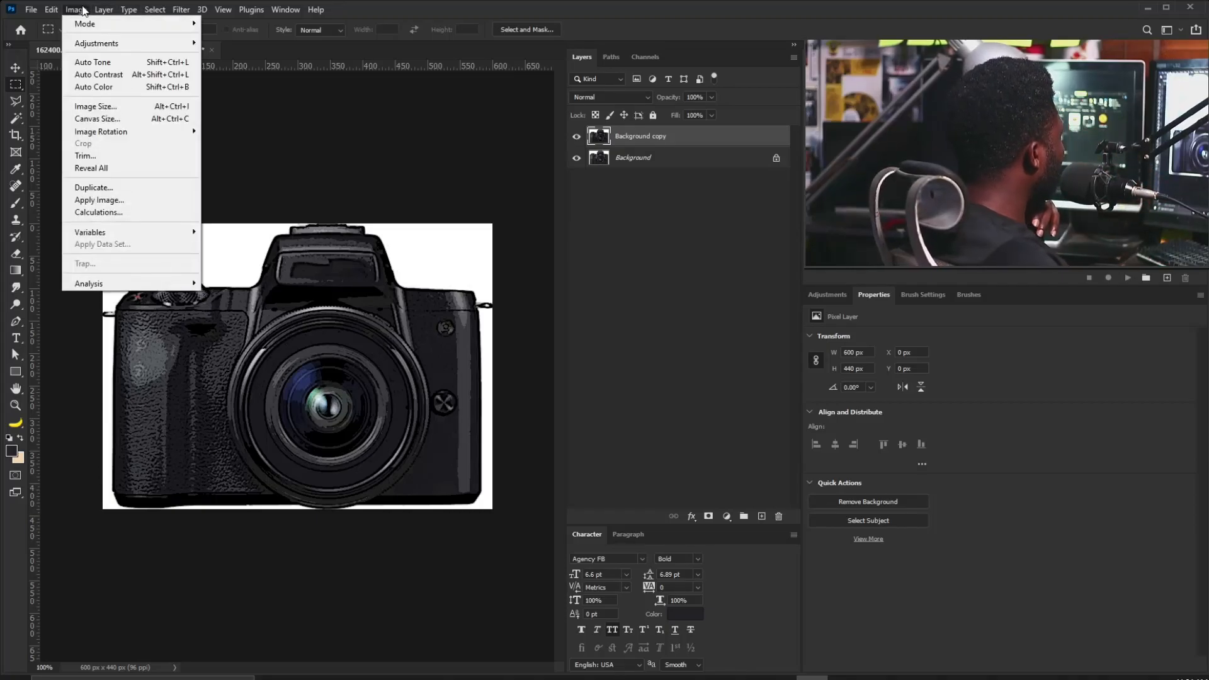
pyautogui.moveTo(101, 44)
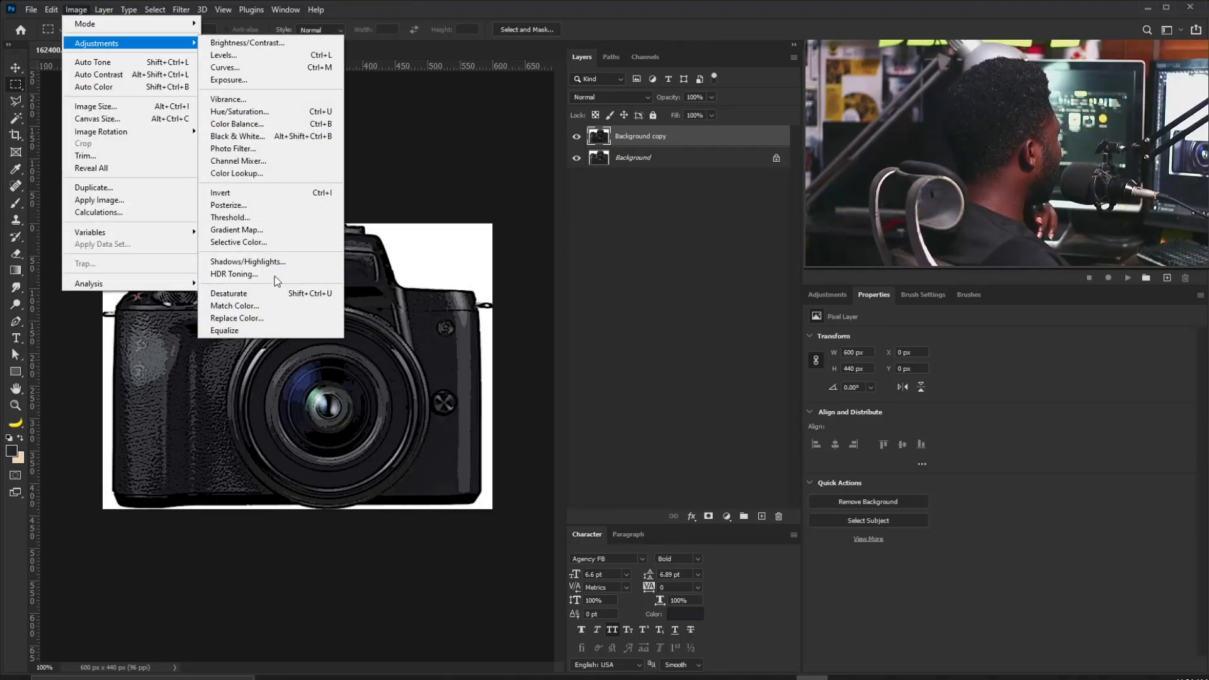
pyautogui.click(278, 296)
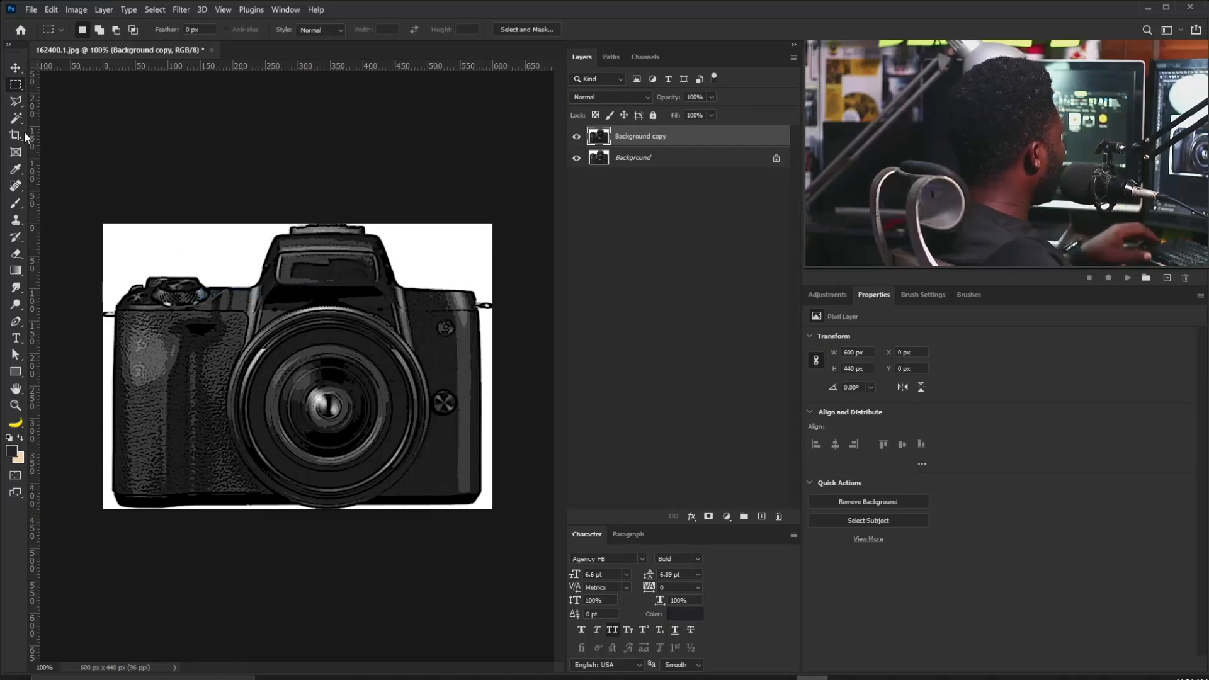
pyautogui.moveTo(103, 224); pyautogui.dragTo(517, 546)
pyautogui.hotkey('ctrl', 'c')
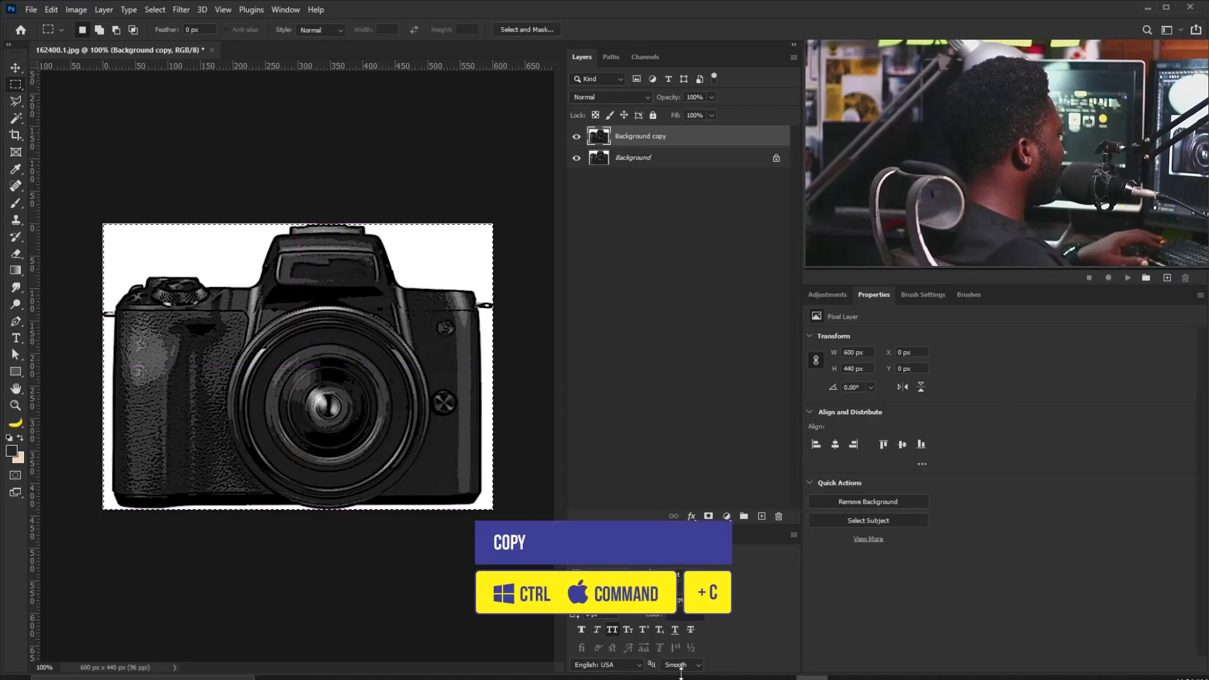
# Paste the grey camera image into vector.ai and shift it down-left on the artboard.
pyautogui.moveTo(684, 677)
pyautogui.click(685, 626)
pyautogui.hotkey('ctrl', 'v')
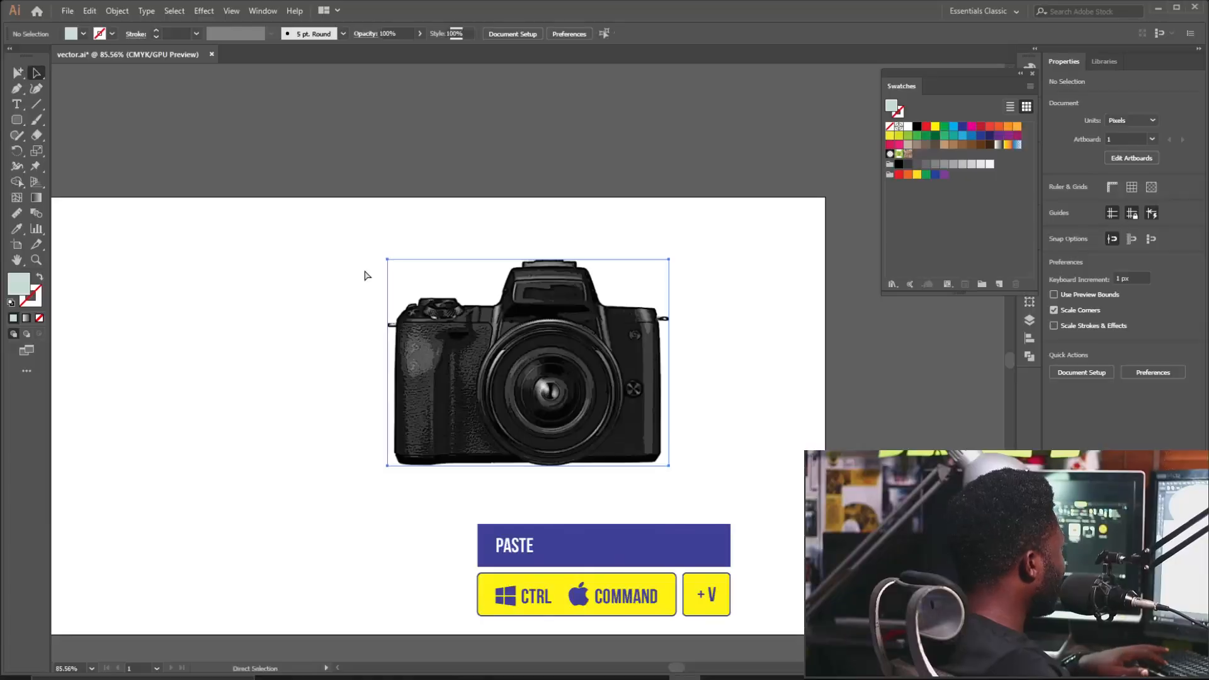
pyautogui.moveTo(586, 309); pyautogui.dragTo(514, 346)
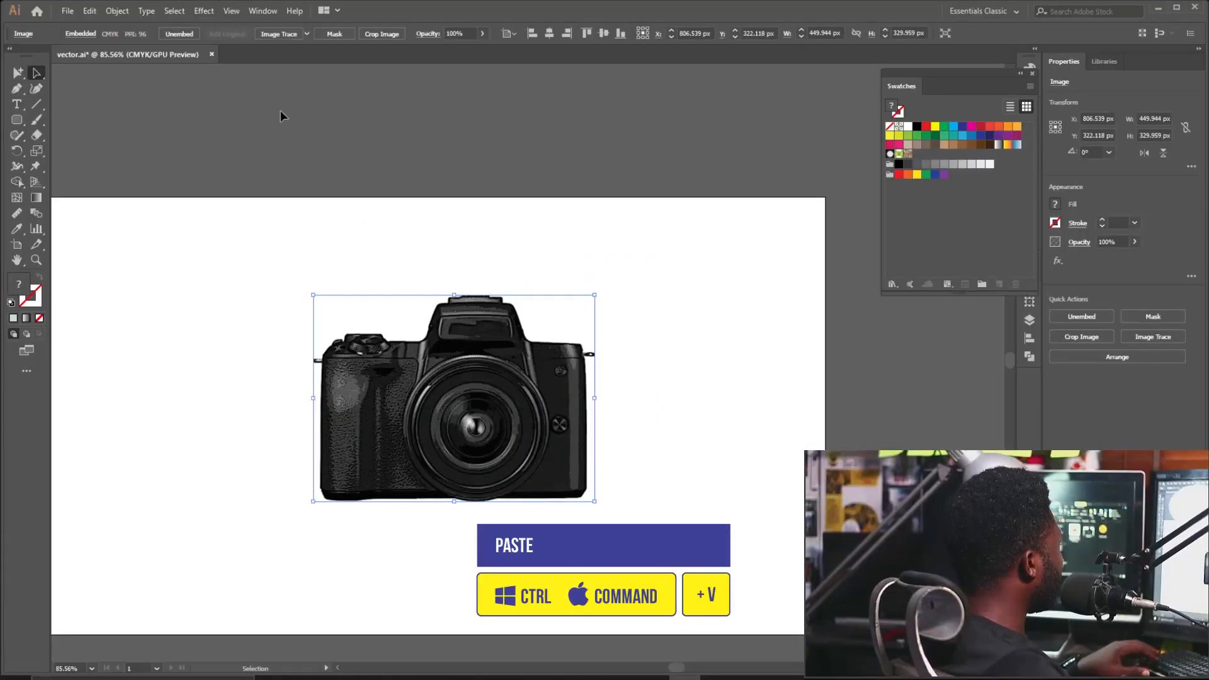
# Trace the camera with the 16 Colors preset and expand it into paths.
pyautogui.click(307, 34)
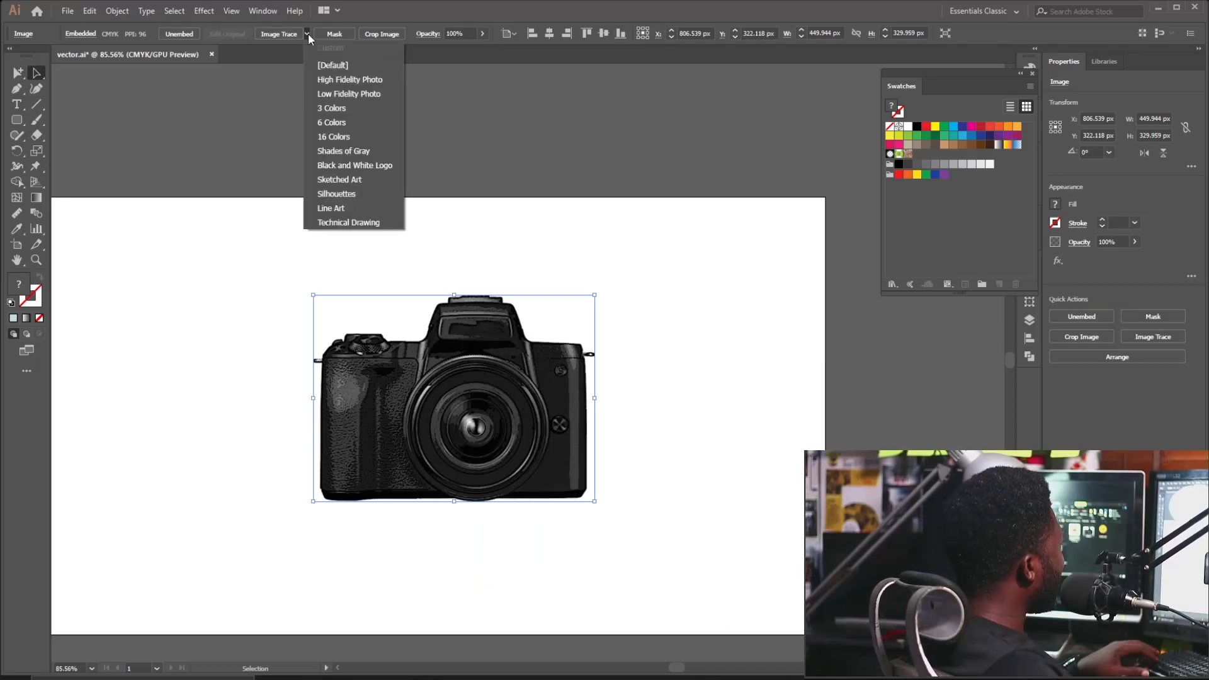
pyautogui.click(340, 138)
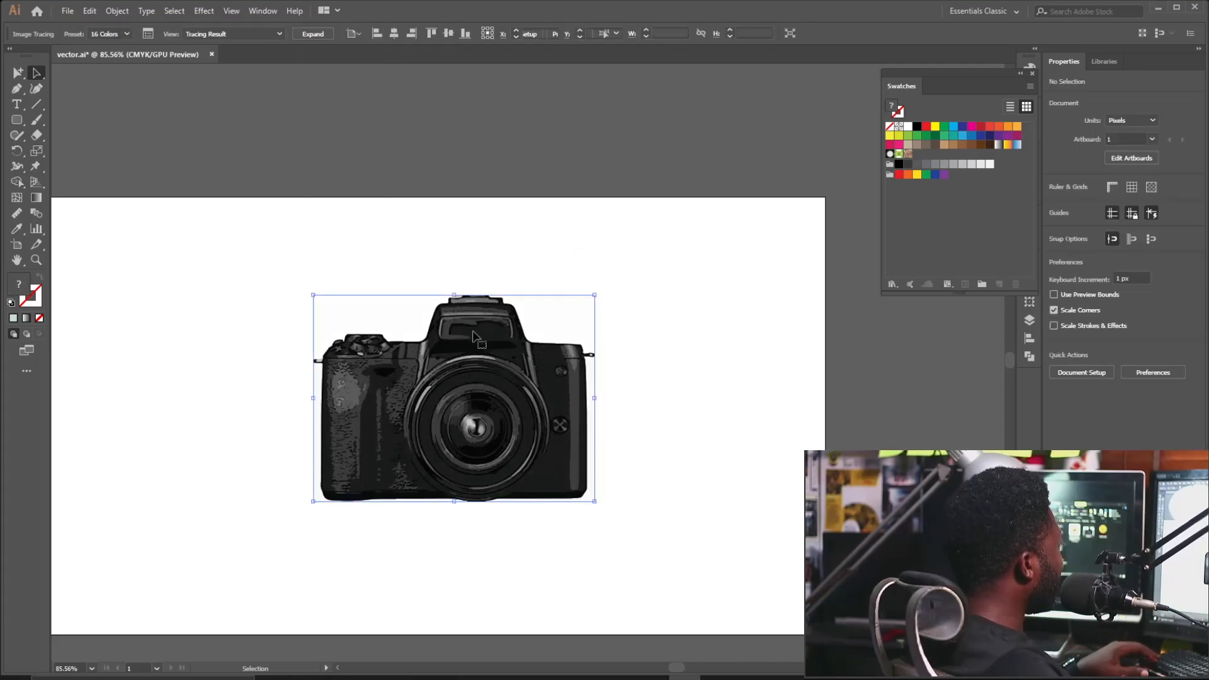
pyautogui.click(304, 34)
# Ungroup the traced camera and move it left next to the five colour squares.
pyautogui.click(119, 11)
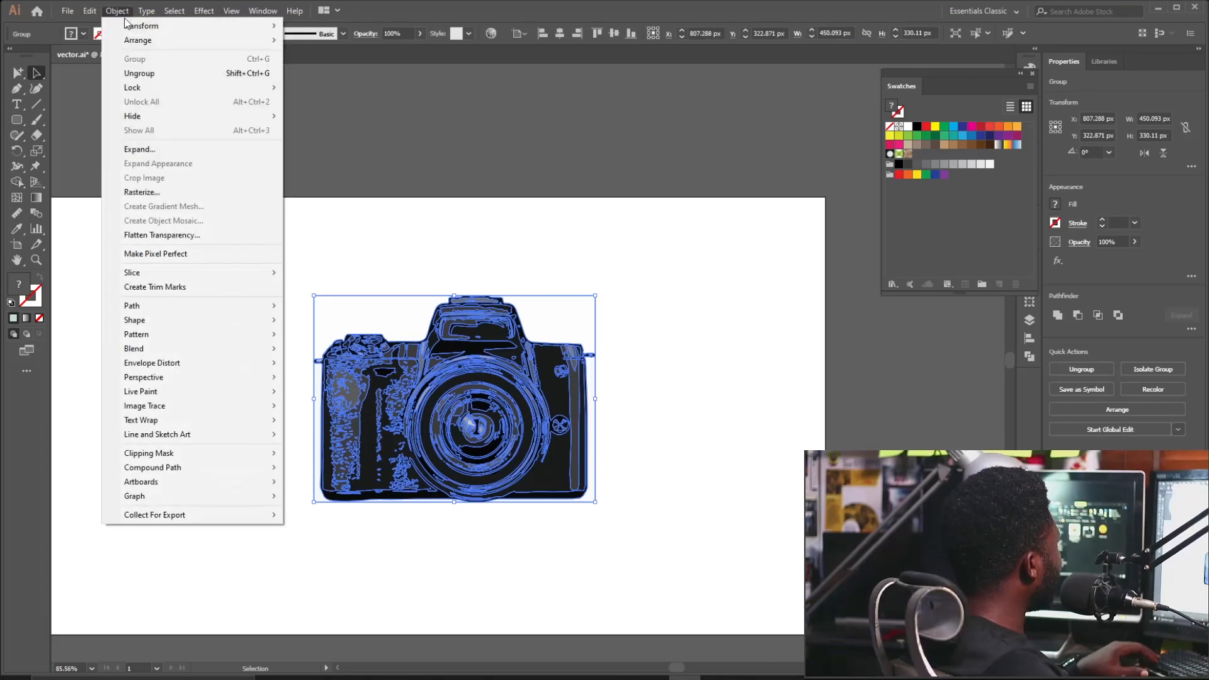
pyautogui.click(138, 73)
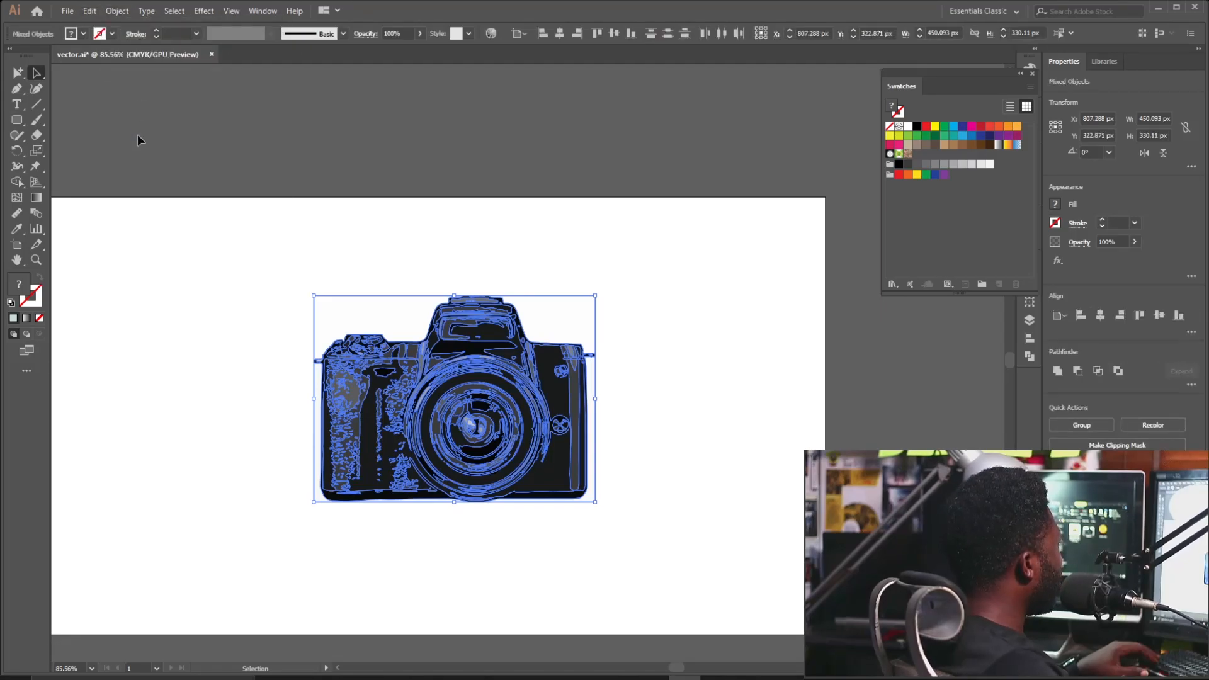
pyautogui.moveTo(183, 274); pyautogui.dragTo(296, 259)
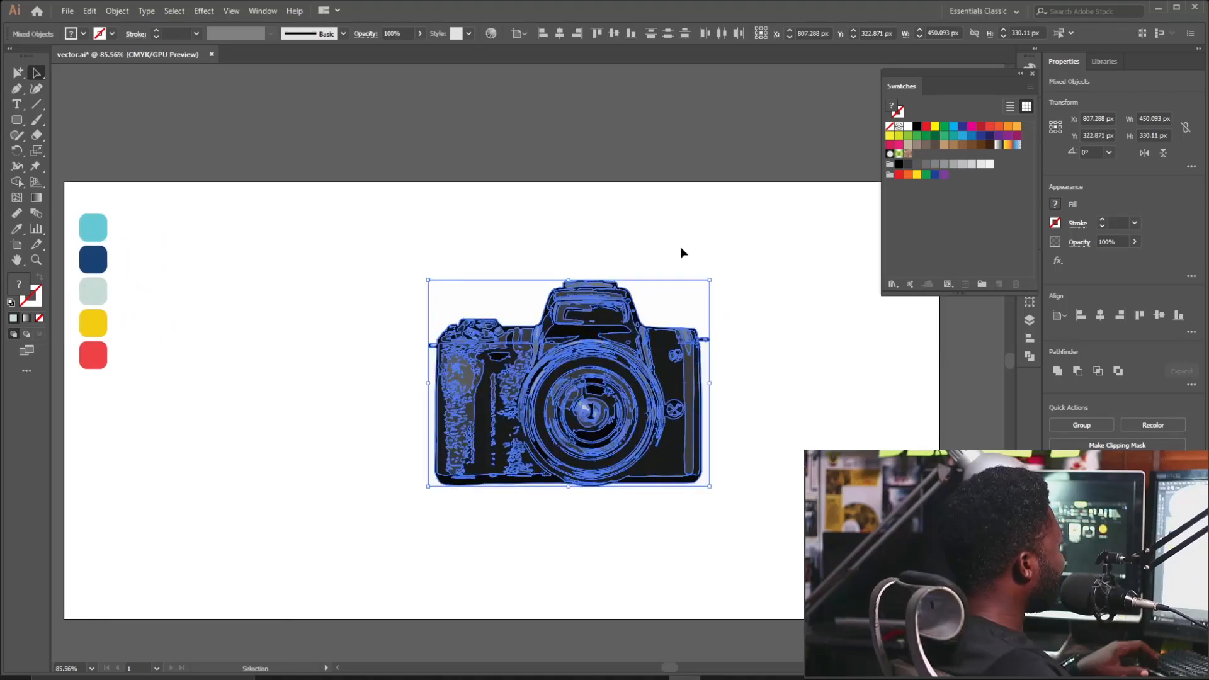
pyautogui.moveTo(669, 385); pyautogui.dragTo(359, 559)
pyautogui.moveTo(592, 354); pyautogui.dragTo(296, 358)
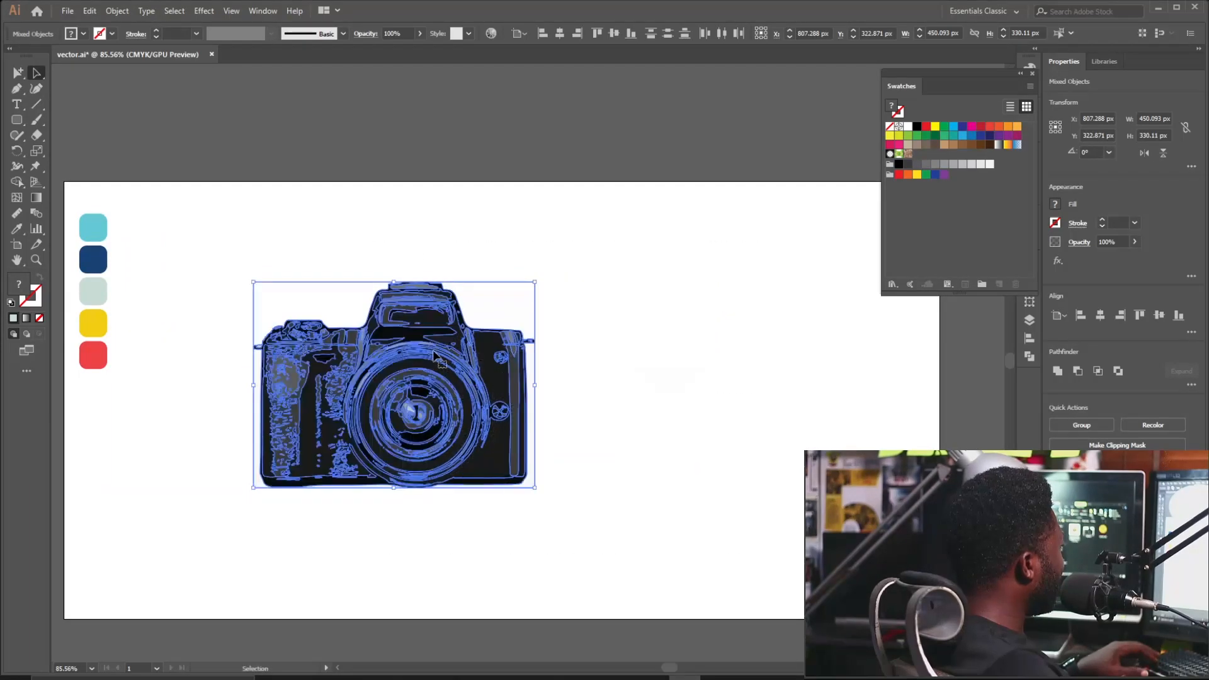
pyautogui.click(403, 260)
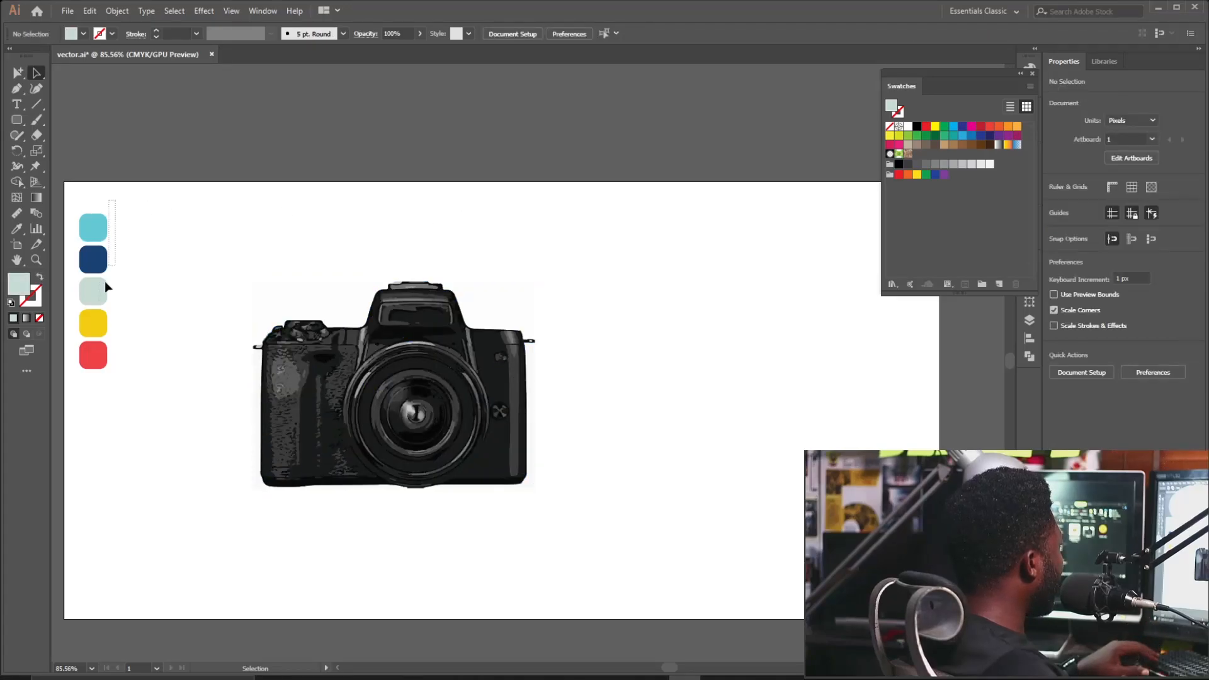
pyautogui.moveTo(77, 389); pyautogui.dragTo(76, 389)
pyautogui.click(140, 400)
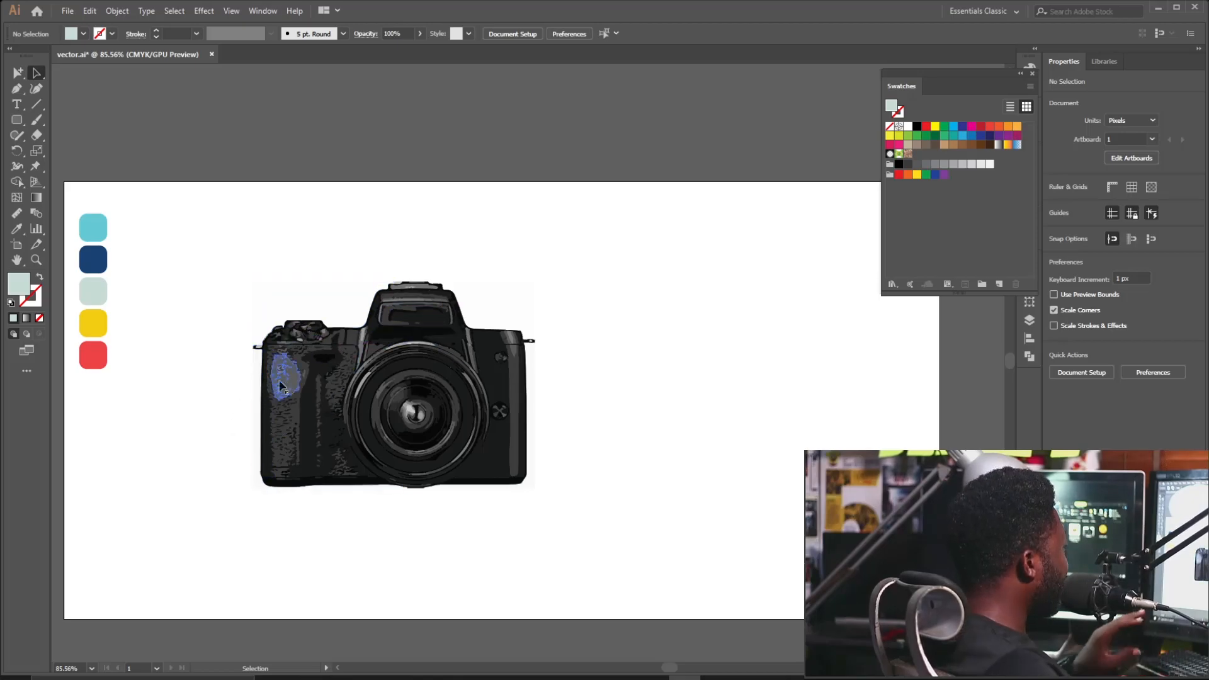
pyautogui.moveTo(76, 403); pyautogui.dragTo(76, 403)
pyautogui.click(216, 393)
# Delete the four white background pieces at the camera's corners.
pyautogui.click(257, 389)
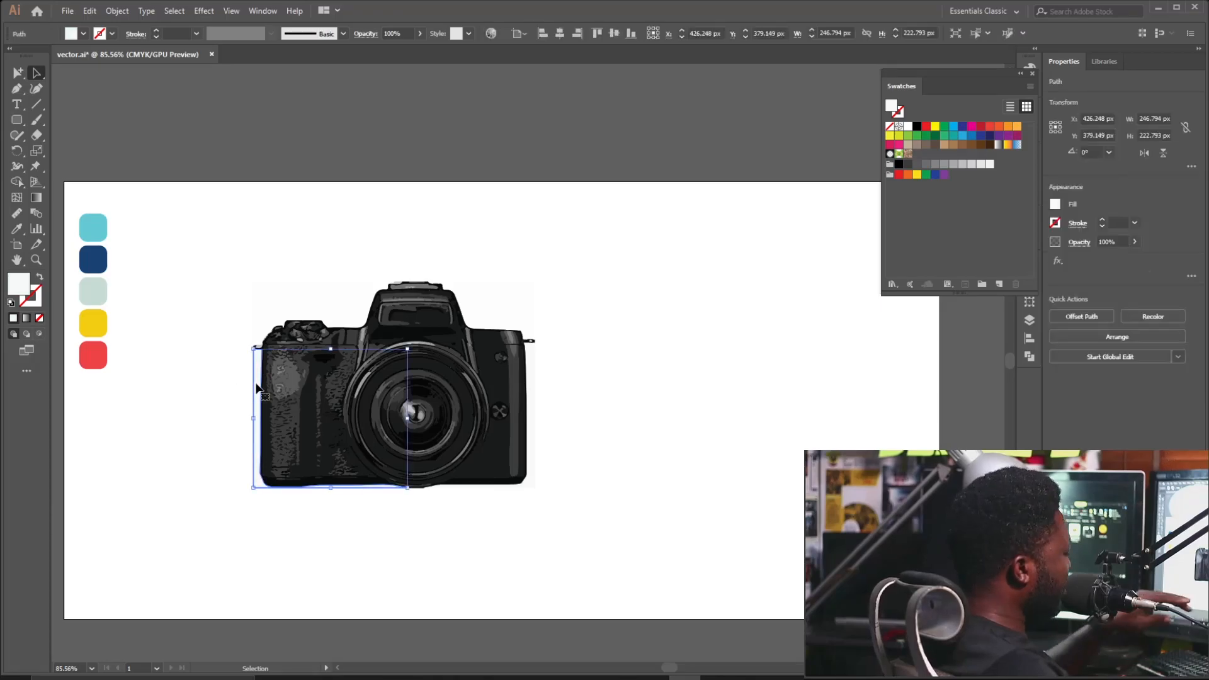
pyautogui.press('Delete')
pyautogui.click(335, 303)
pyautogui.press('Delete')
pyautogui.click(498, 315)
pyautogui.press('Delete')
pyautogui.click(532, 392)
pyautogui.press('Delete')
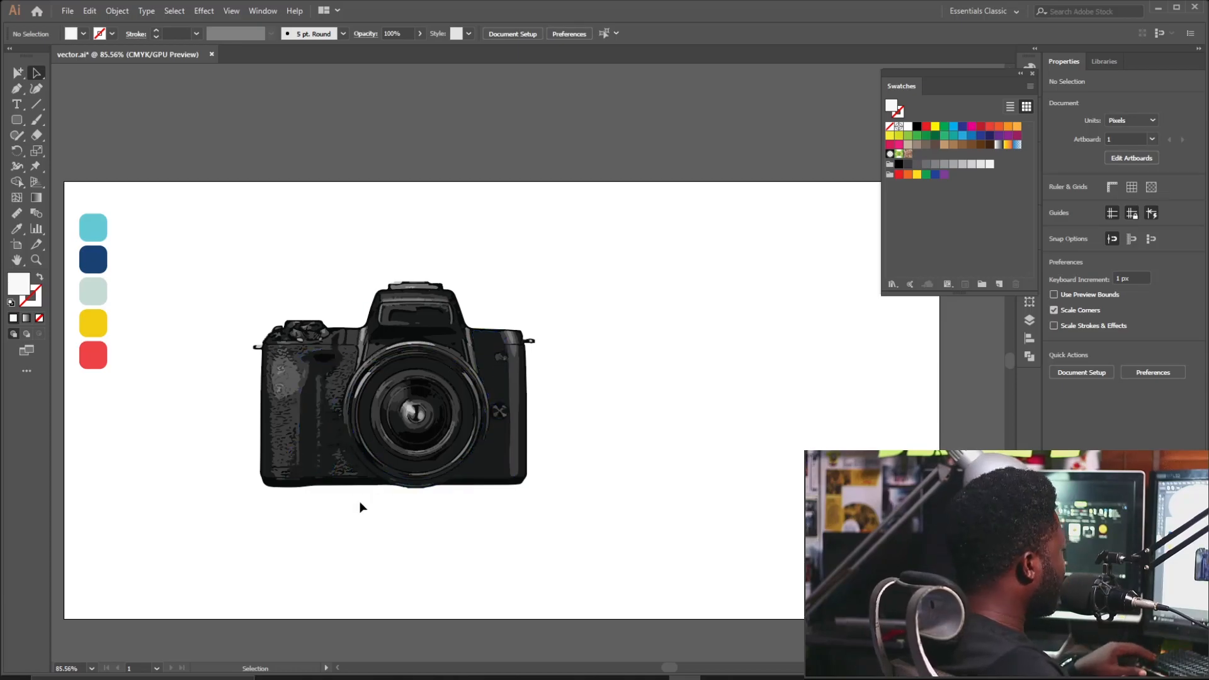
pyautogui.click(271, 489)
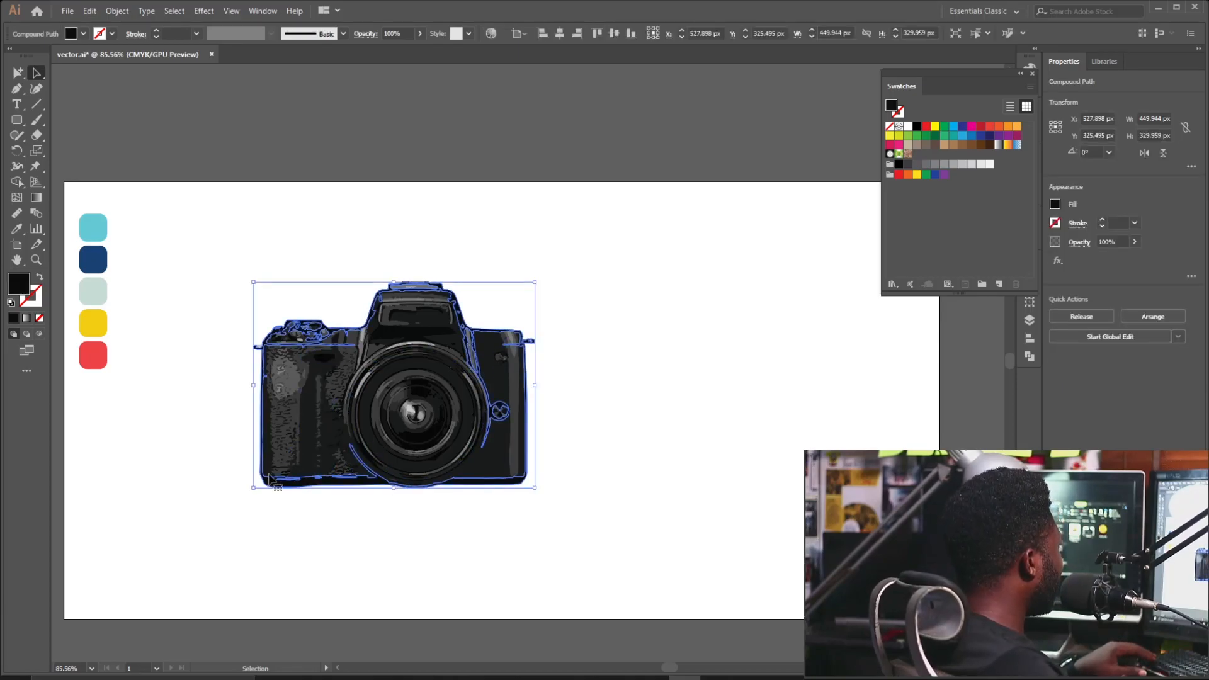
# Recolour all camera paths sharing the selected fill with the light-blue swatch.
pyautogui.click(169, 16)
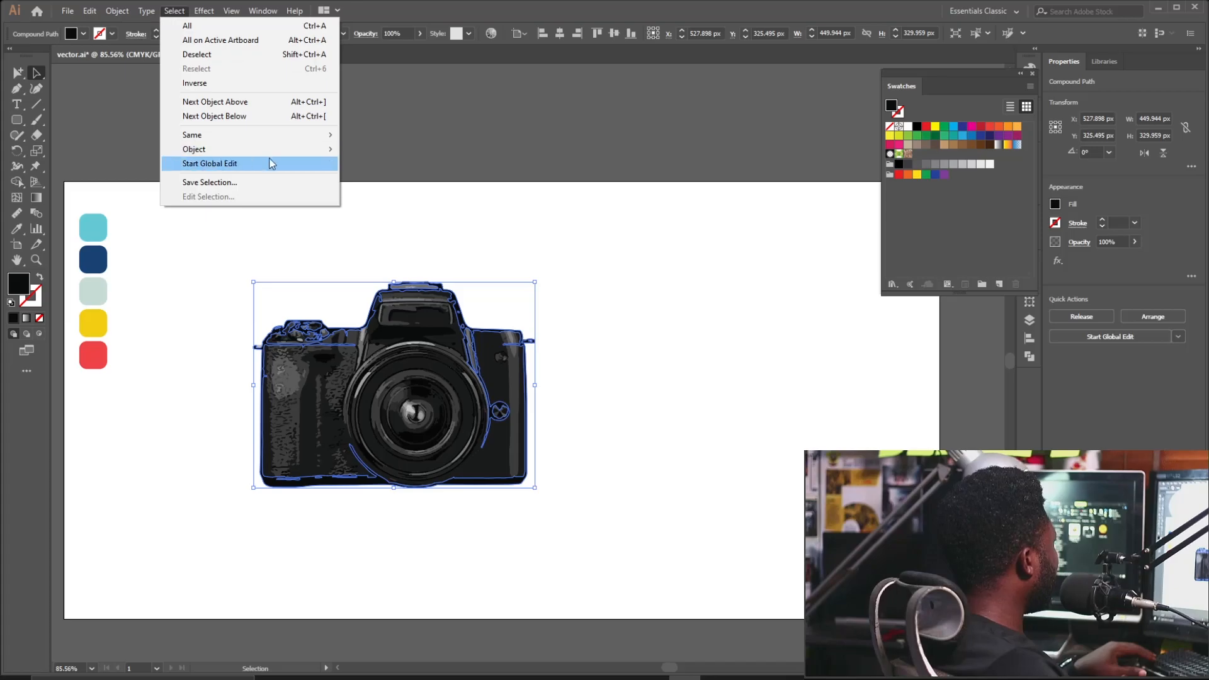
pyautogui.moveTo(291, 139)
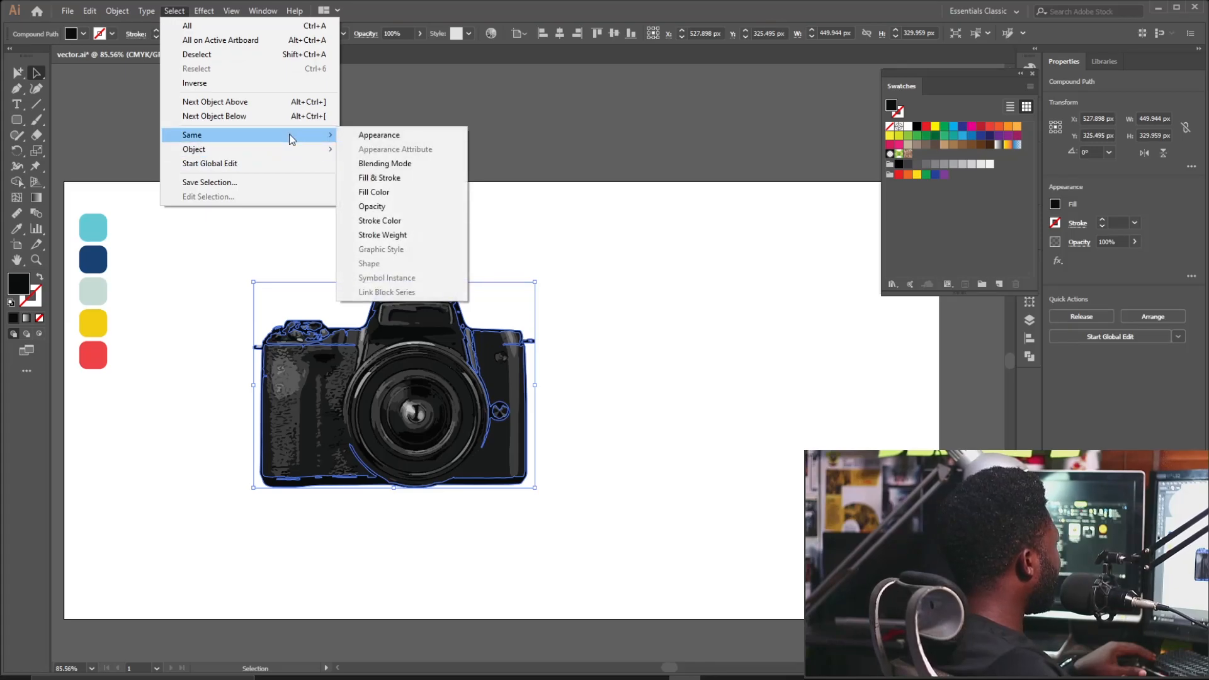
pyautogui.click(393, 192)
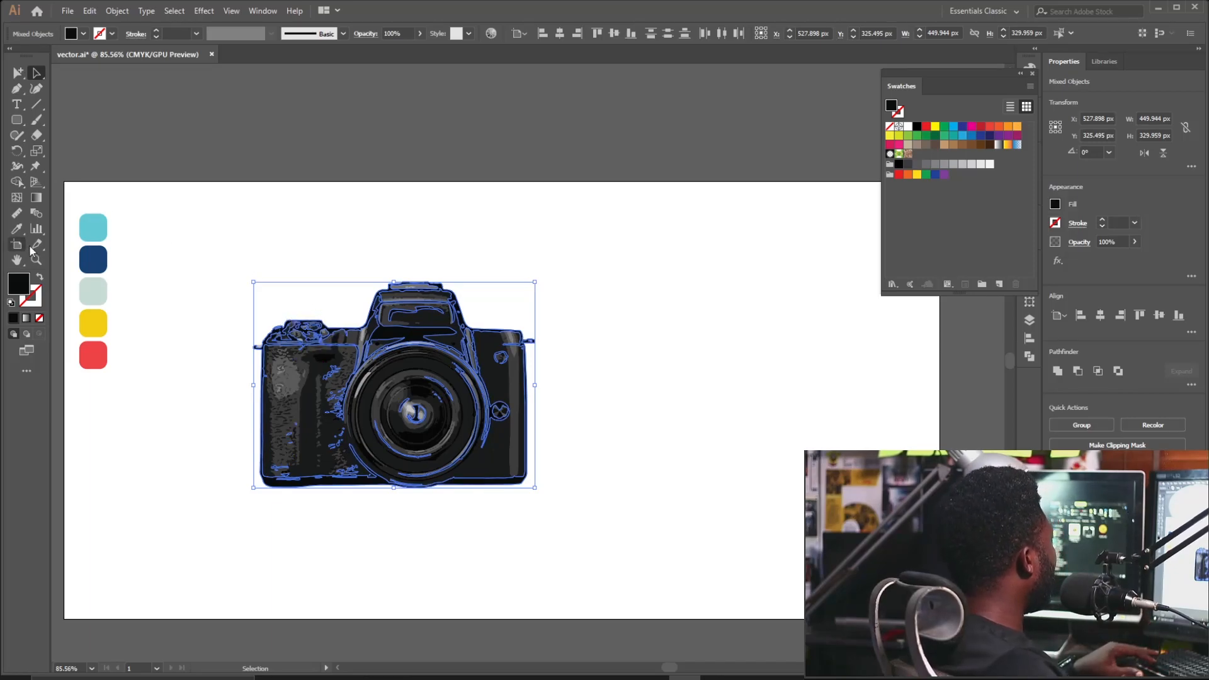
pyautogui.click(17, 229)
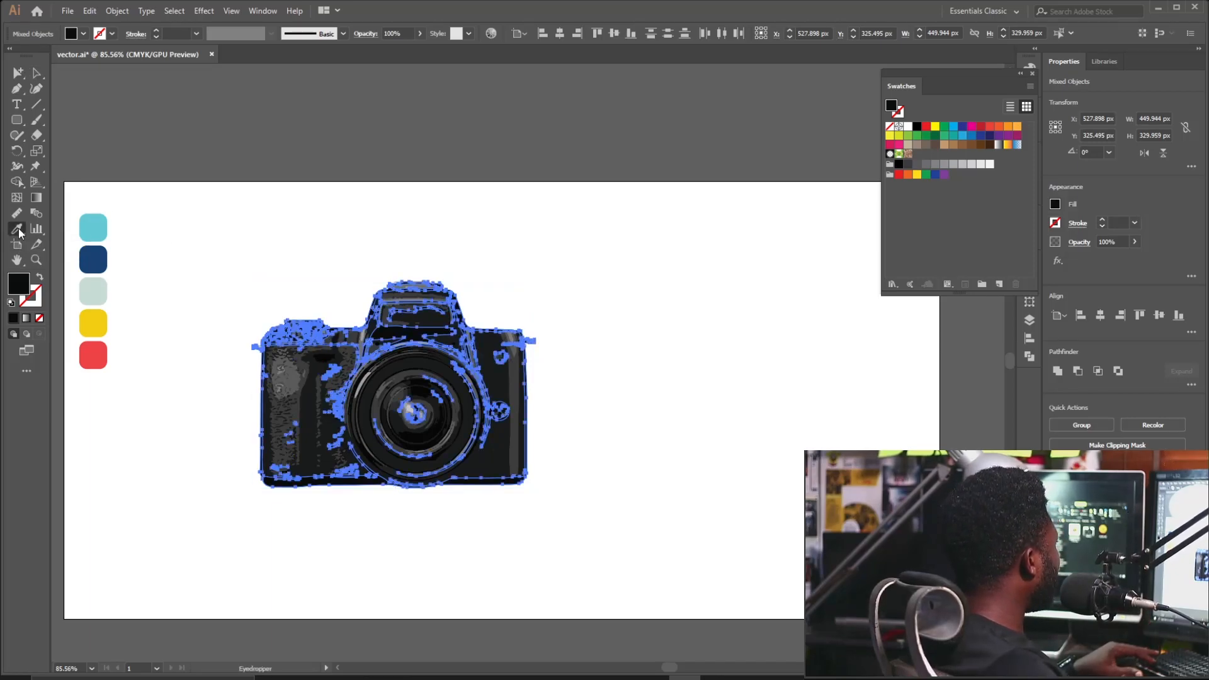
pyautogui.click(99, 232)
pyautogui.press('v')
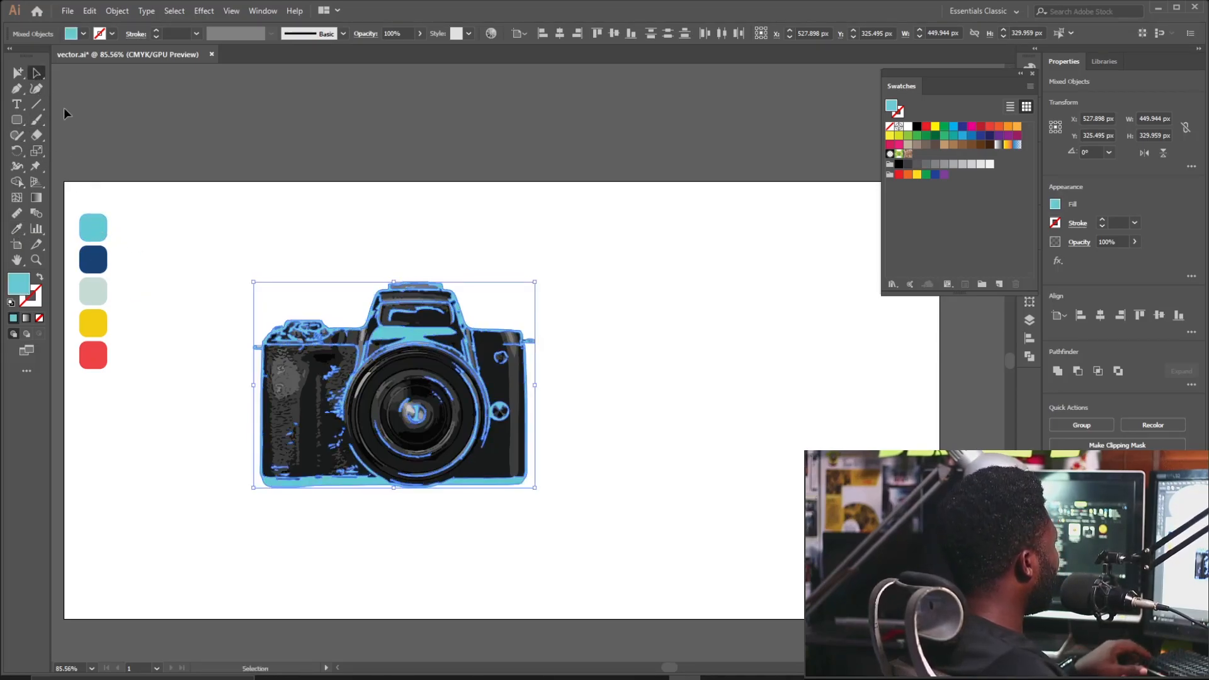
pyautogui.click(186, 209)
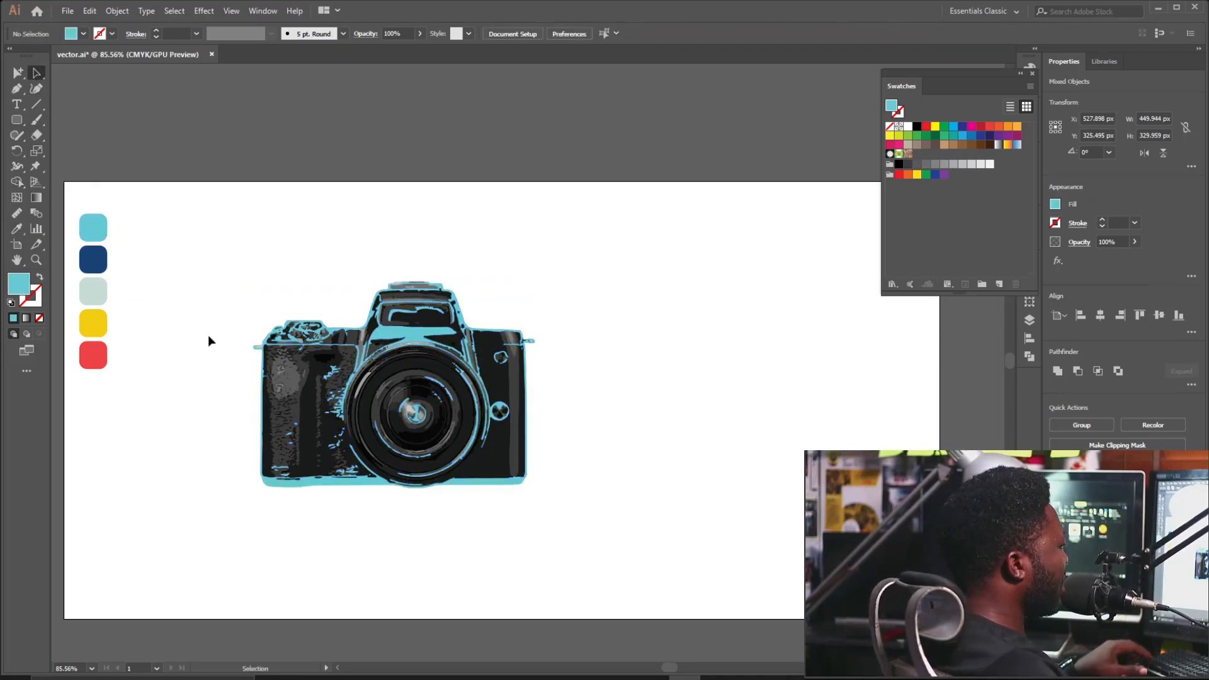
# Recolour every black-filled camera path with the navy swatch.
pyautogui.click(307, 472)
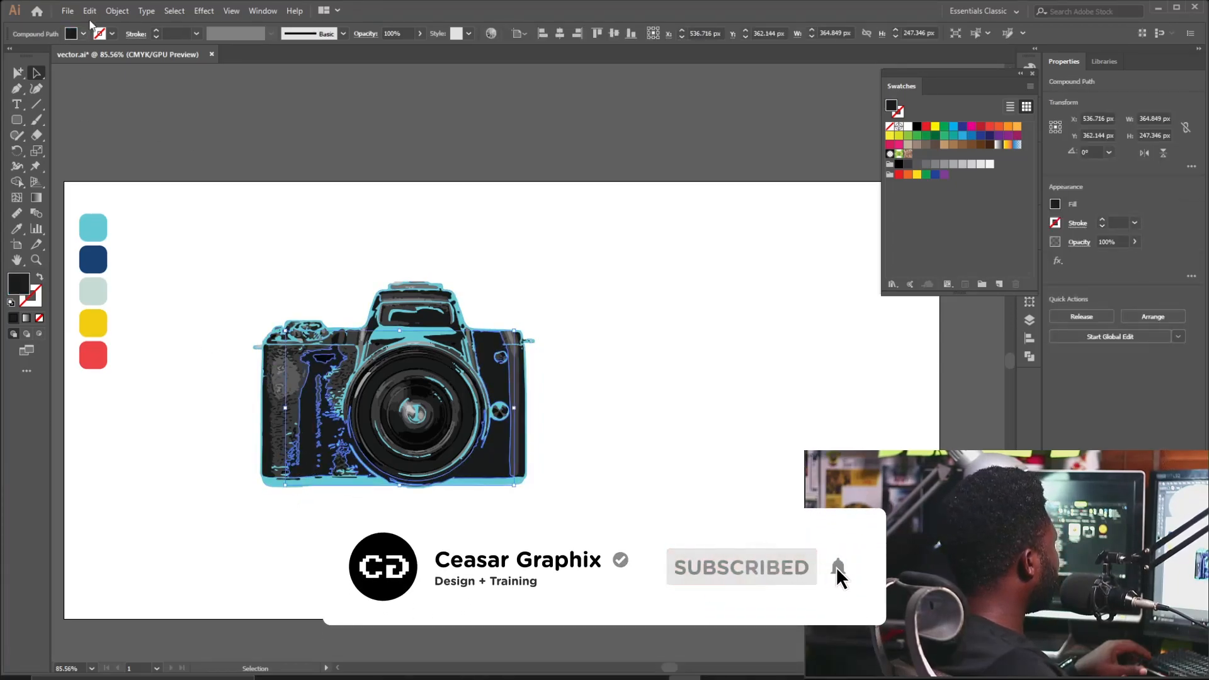
pyautogui.click(177, 12)
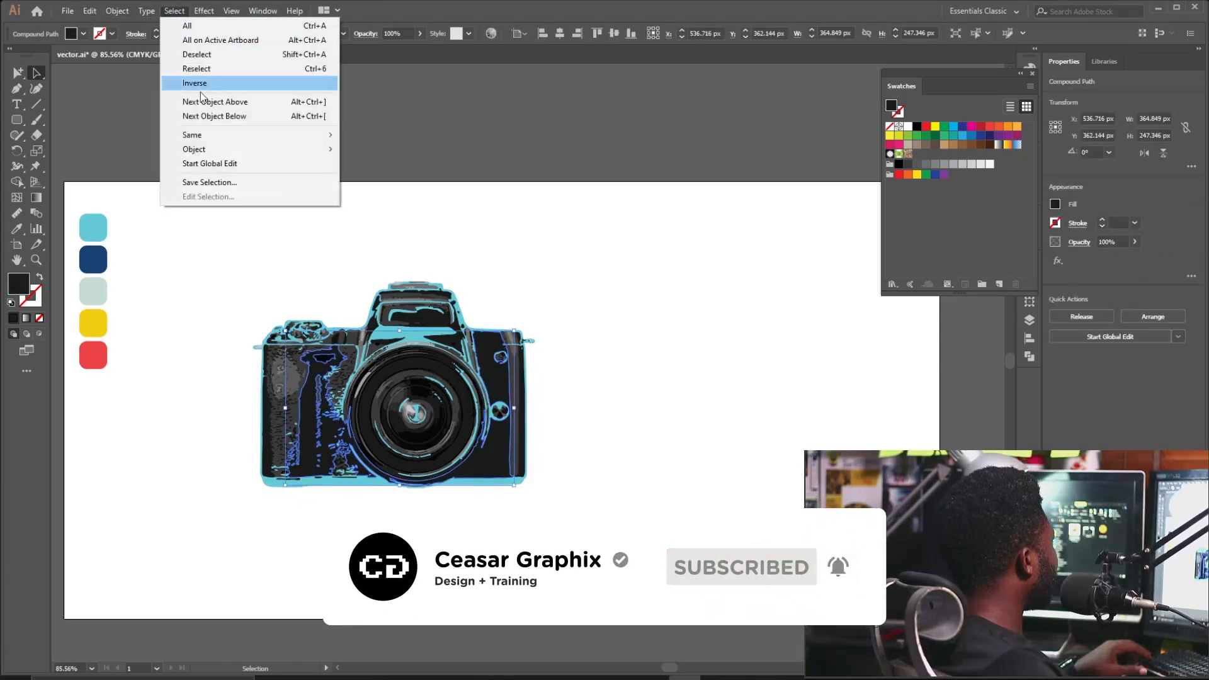
pyautogui.moveTo(267, 136)
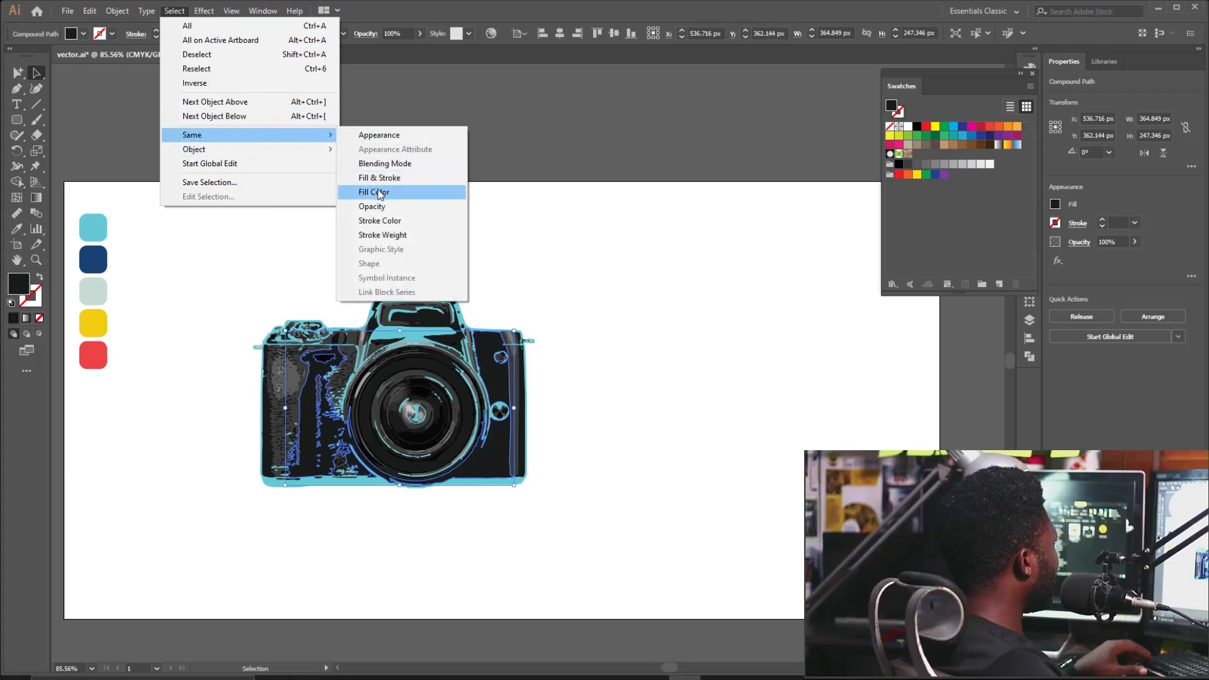
pyautogui.click(379, 192)
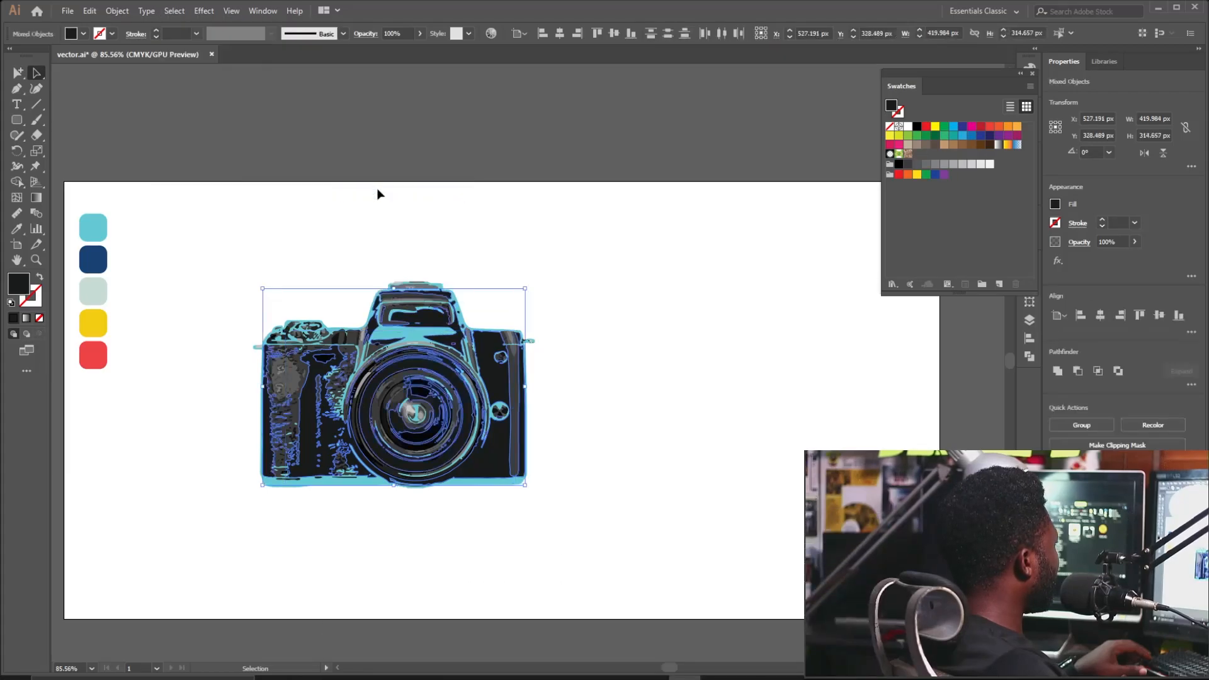
pyautogui.click(17, 230)
pyautogui.click(99, 253)
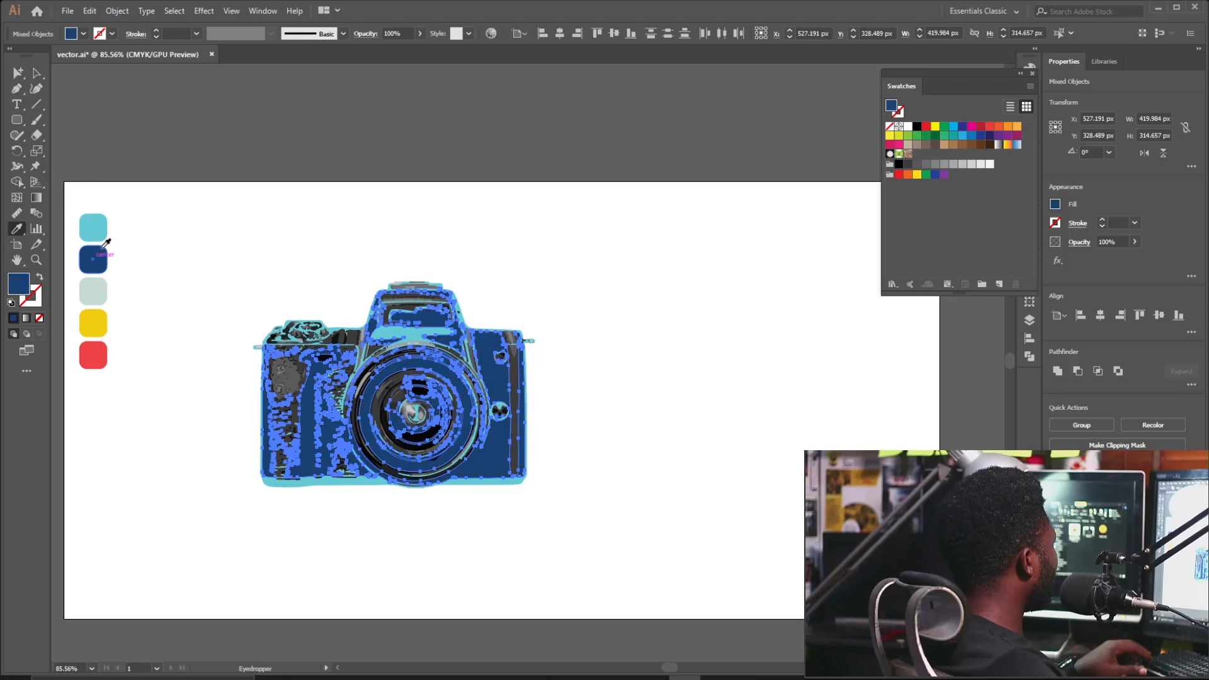
pyautogui.press('a')
pyautogui.click(238, 208)
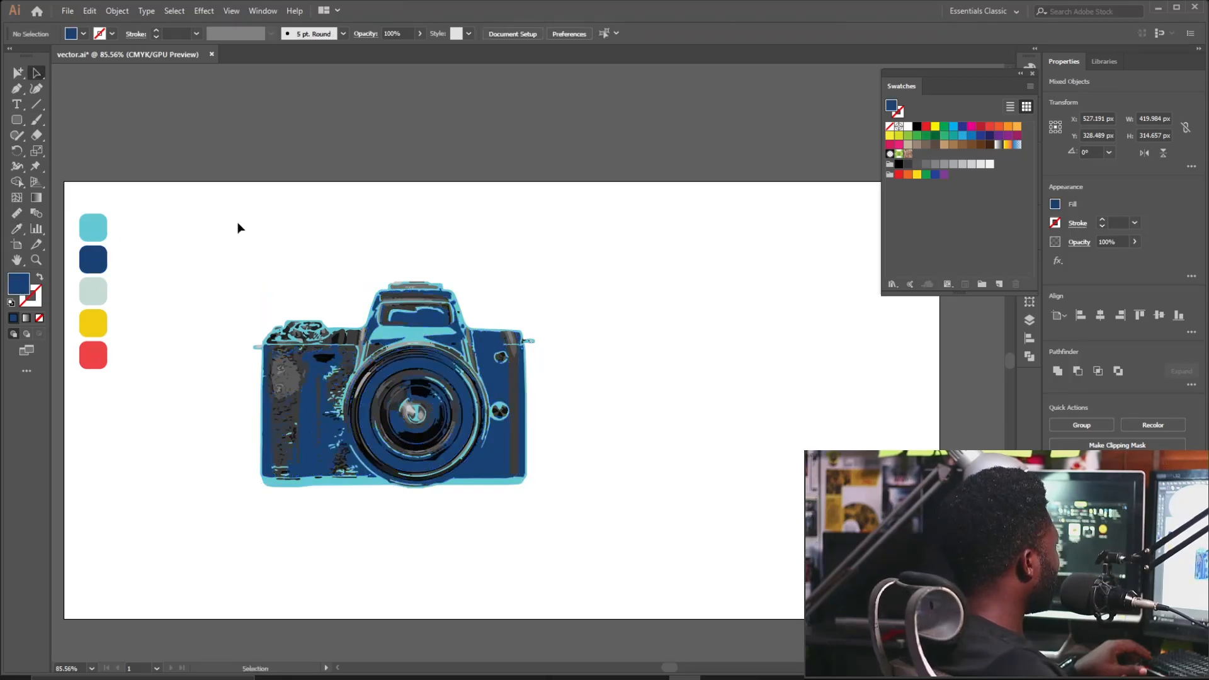
# Fill every path sharing the camera's dark fill with the palette red.
pyautogui.click(300, 365)
pyautogui.click(175, 10)
pyautogui.click(391, 178)
pyautogui.press('i')
pyautogui.click(94, 357)
pyautogui.press('a')
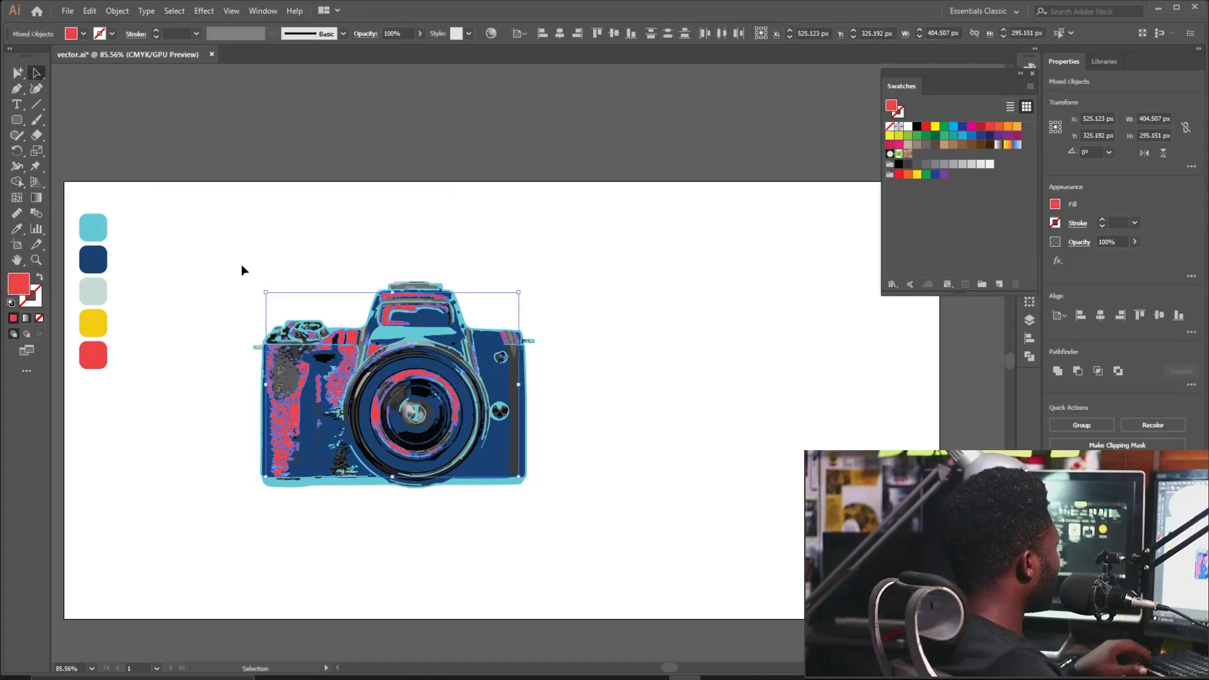
pyautogui.click(236, 270)
# Recolour all paths sharing the left-side grey fill with the pale swatch.
pyautogui.click(288, 372)
pyautogui.click(174, 10)
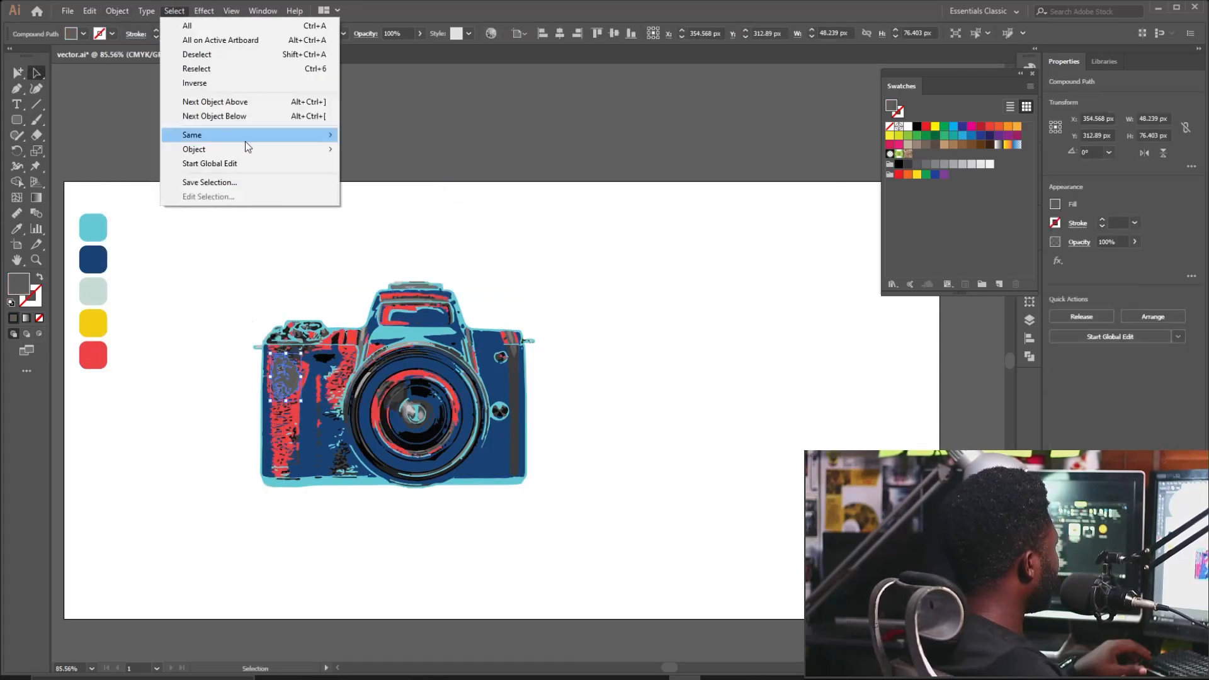
pyautogui.click(390, 179)
pyautogui.click(21, 233)
pyautogui.click(93, 291)
pyautogui.click(37, 73)
pyautogui.click(236, 268)
# Turn all paths matching a small black path's fill yellow.
pyautogui.click(325, 358)
pyautogui.click(175, 10)
pyautogui.click(375, 177)
pyautogui.click(17, 228)
pyautogui.click(93, 323)
pyautogui.click(36, 74)
pyautogui.click(302, 183)
# Fill another set of same-fill small camera paths with the yellow swatch.
pyautogui.scroll(3, 360, 259)
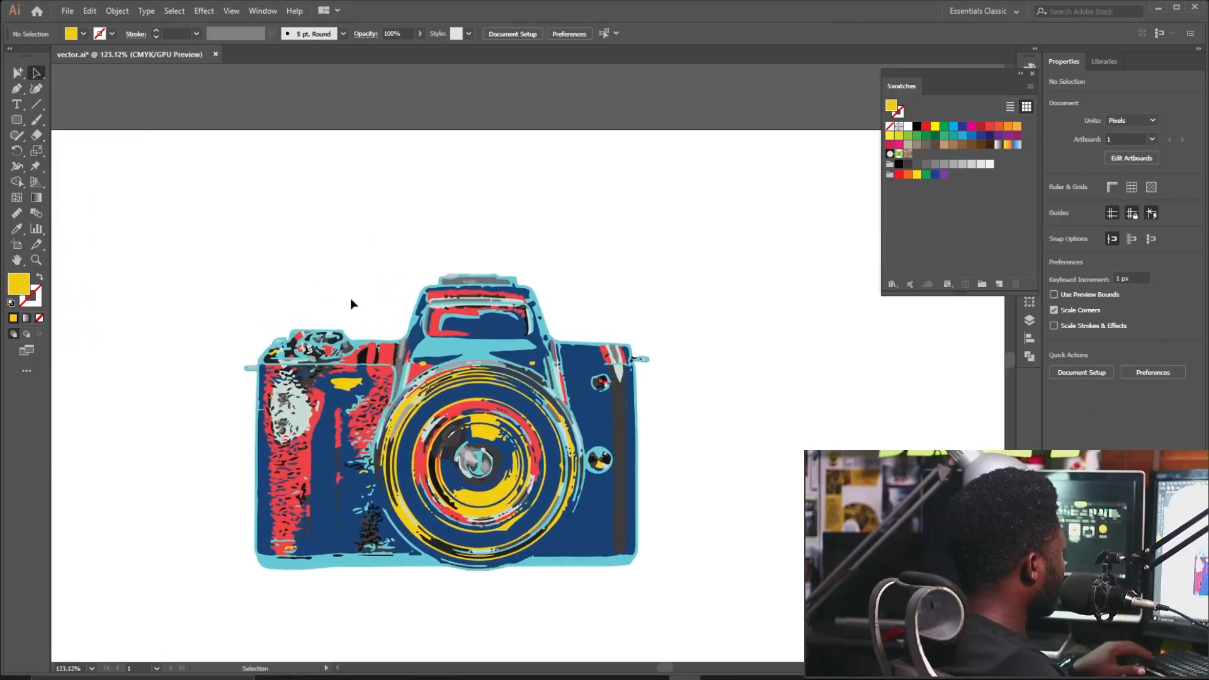
pyautogui.click(345, 347)
pyautogui.click(175, 11)
pyautogui.moveTo(252, 135)
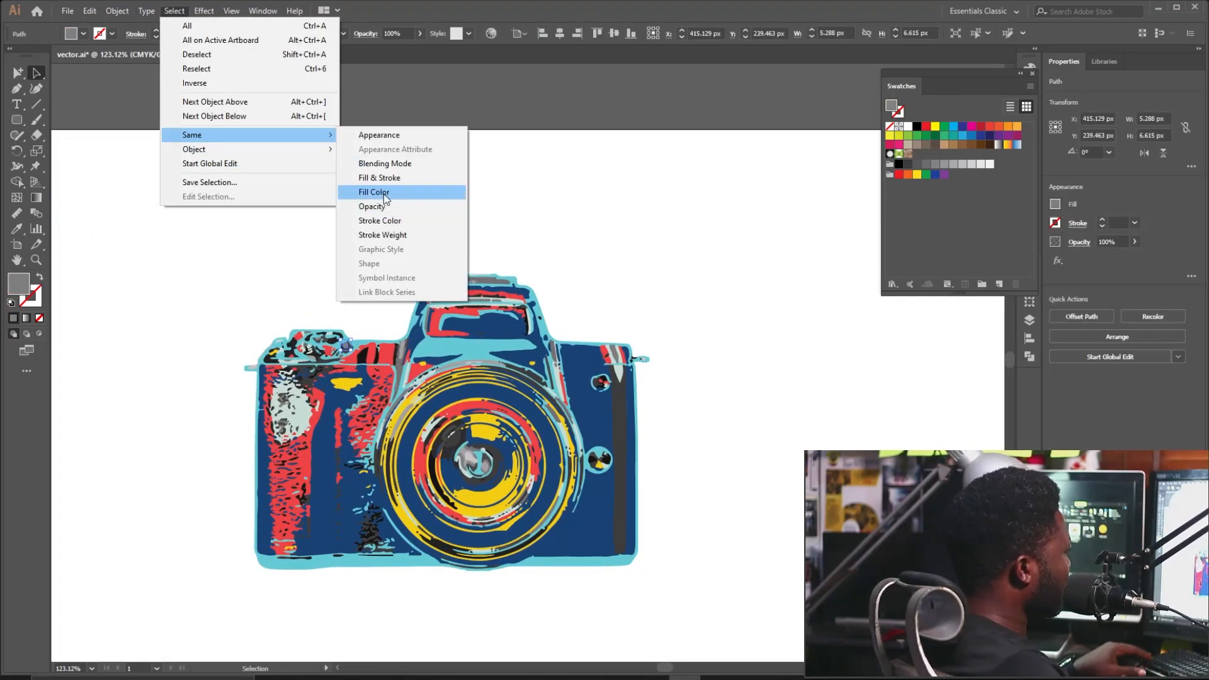
pyautogui.click(384, 194)
pyautogui.hscroll(-3, 262, 181)
pyautogui.press('i')
pyautogui.click(131, 307)
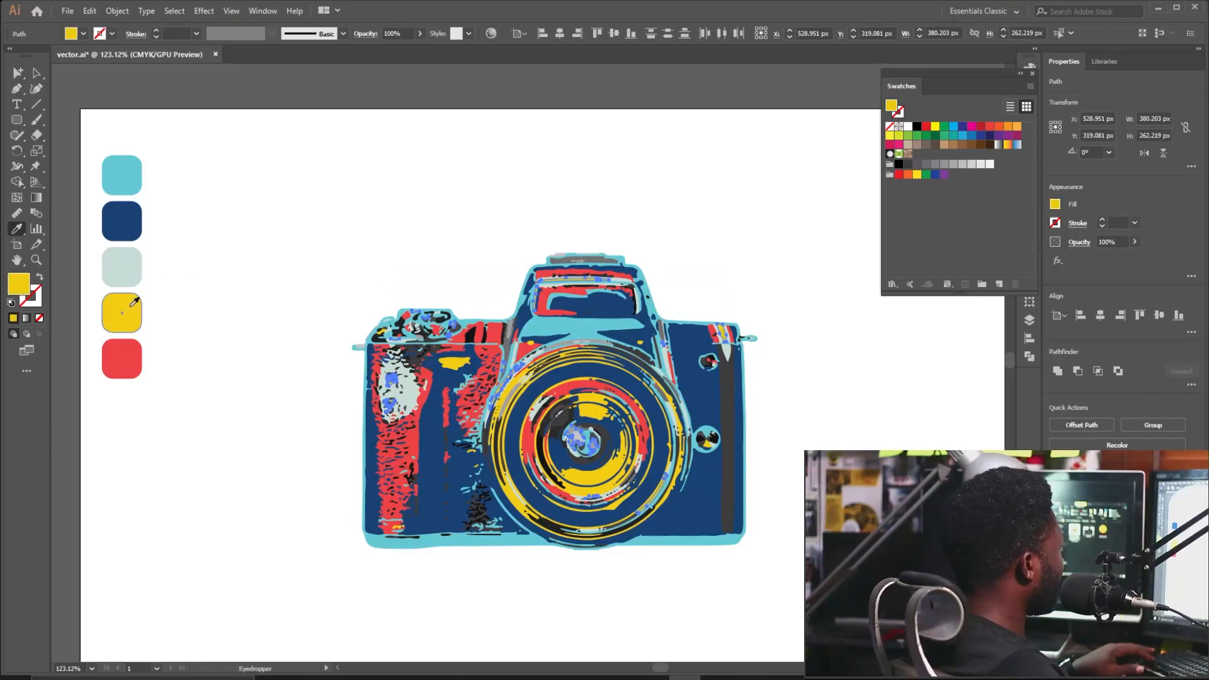
pyautogui.click(38, 73)
# Repaint all paths sharing a grey fill in yellow.
pyautogui.click(303, 208)
pyautogui.click(461, 326)
pyautogui.click(178, 10)
pyautogui.moveTo(232, 133)
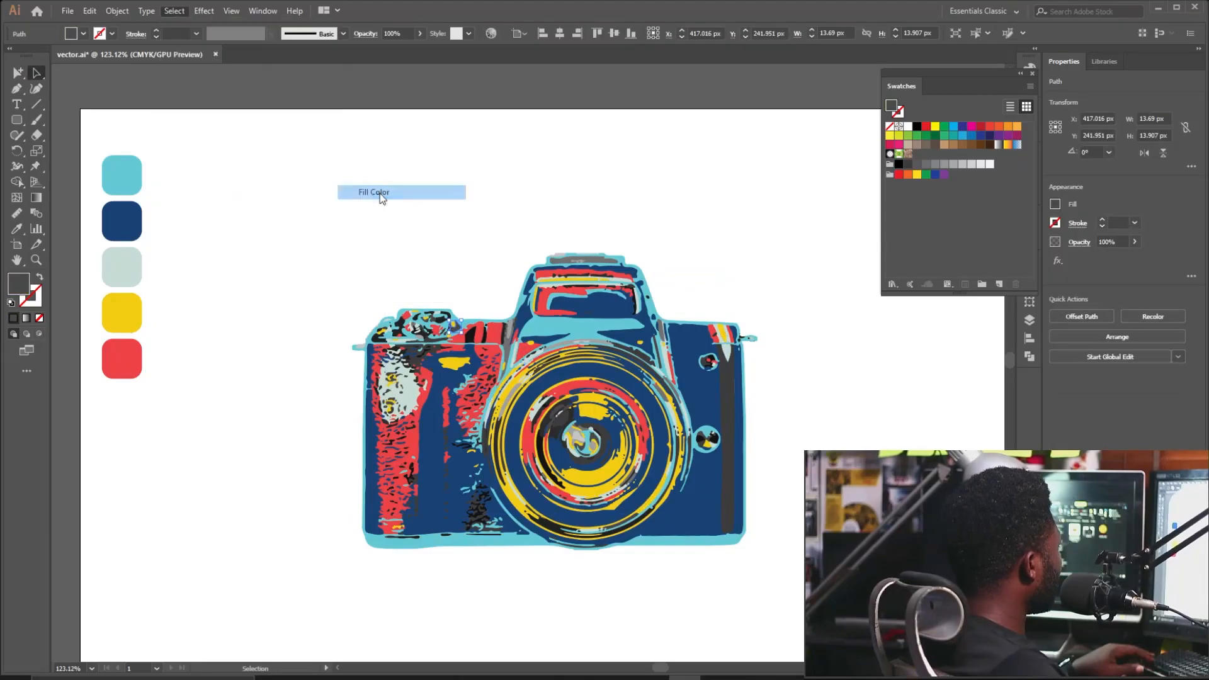
pyautogui.click(380, 194)
pyautogui.press('i')
pyautogui.click(122, 307)
pyautogui.press('v')
pyautogui.click(203, 204)
pyautogui.moveTo(337, 286); pyautogui.dragTo(241, 258)
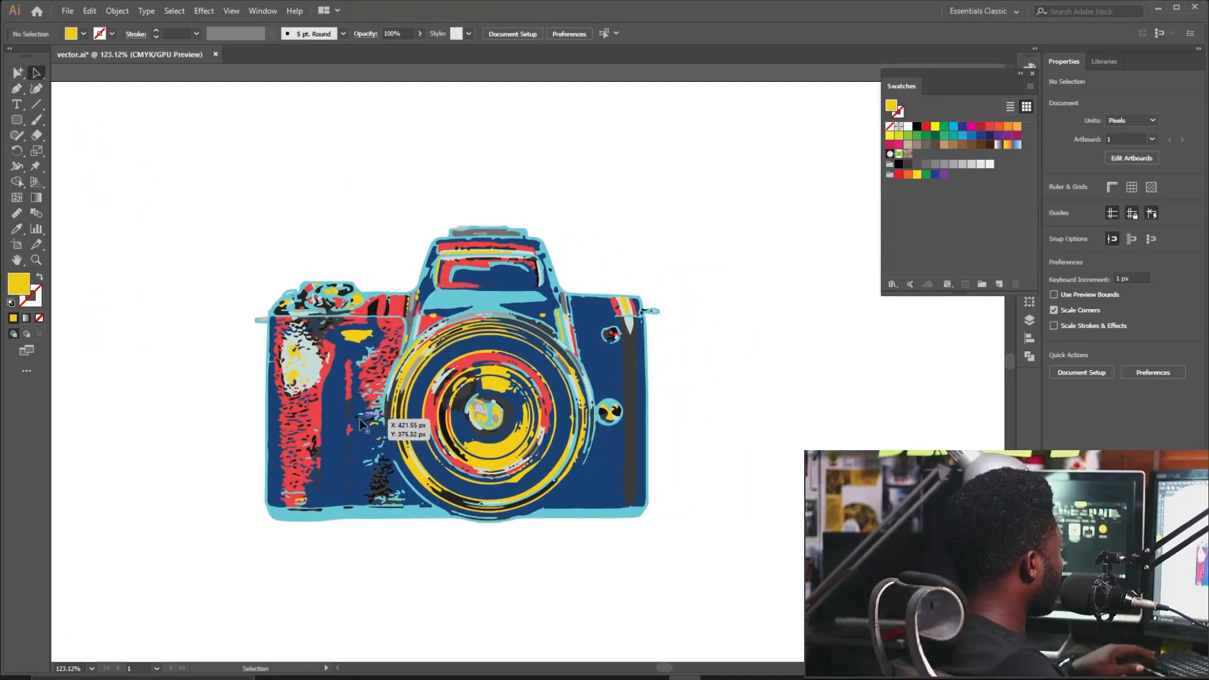
# Recolour the dark-filled paths on the left grip pale grey.
pyautogui.click(370, 421)
pyautogui.click(315, 252)
pyautogui.moveTo(314, 252); pyautogui.dragTo(464, 301)
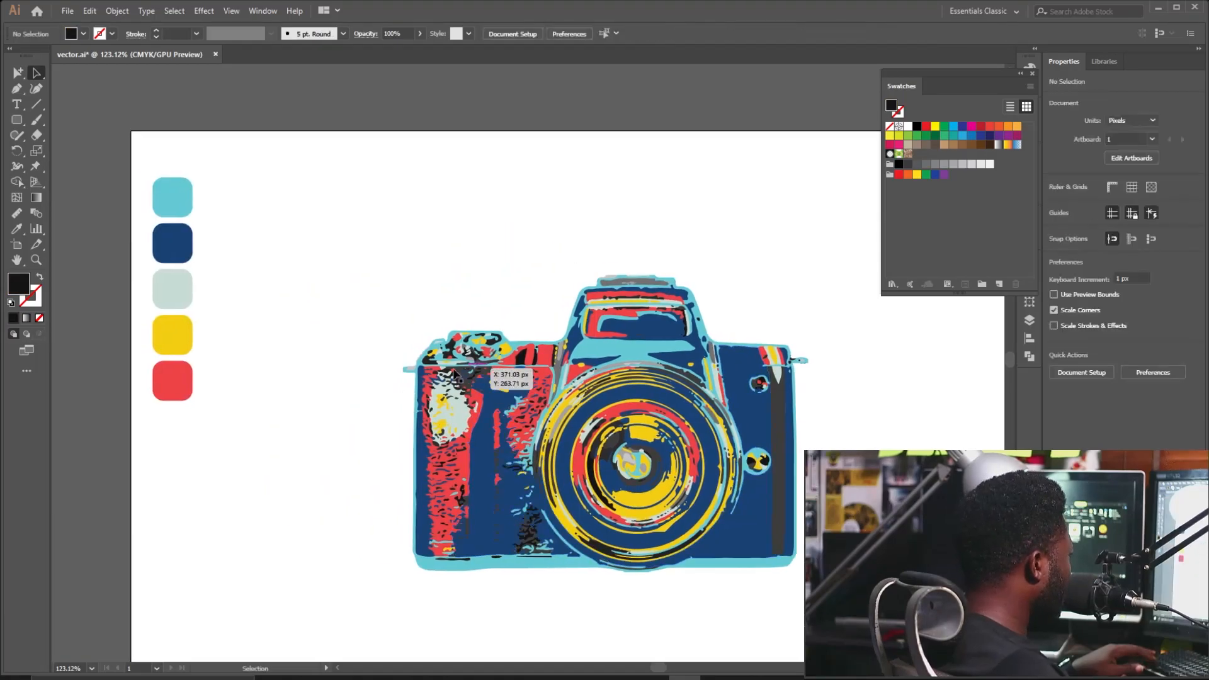
pyautogui.click(436, 443)
pyautogui.click(176, 11)
pyautogui.moveTo(250, 137)
pyautogui.click(380, 193)
pyautogui.click(18, 229)
pyautogui.click(180, 291)
pyautogui.click(39, 75)
# Turn the remaining same-fill dark paths on the left grip pale grey.
pyautogui.click(458, 497)
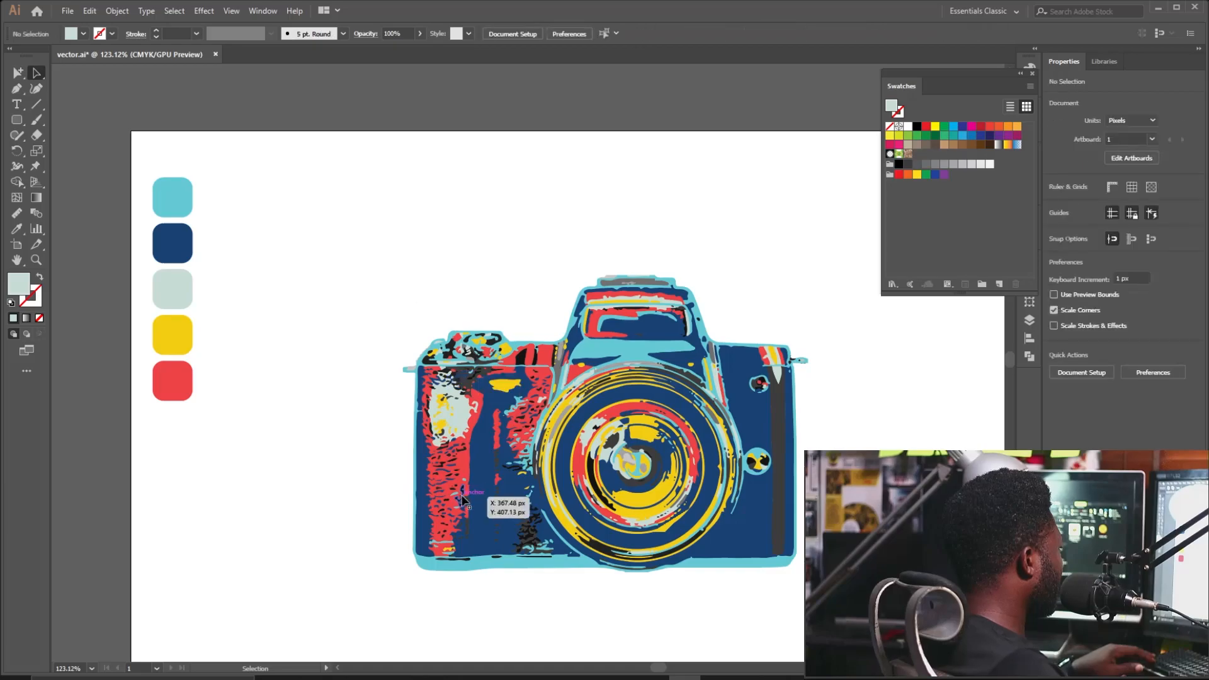
pyautogui.click(116, 11)
pyautogui.moveTo(174, 11)
pyautogui.moveTo(252, 132)
pyautogui.click(380, 191)
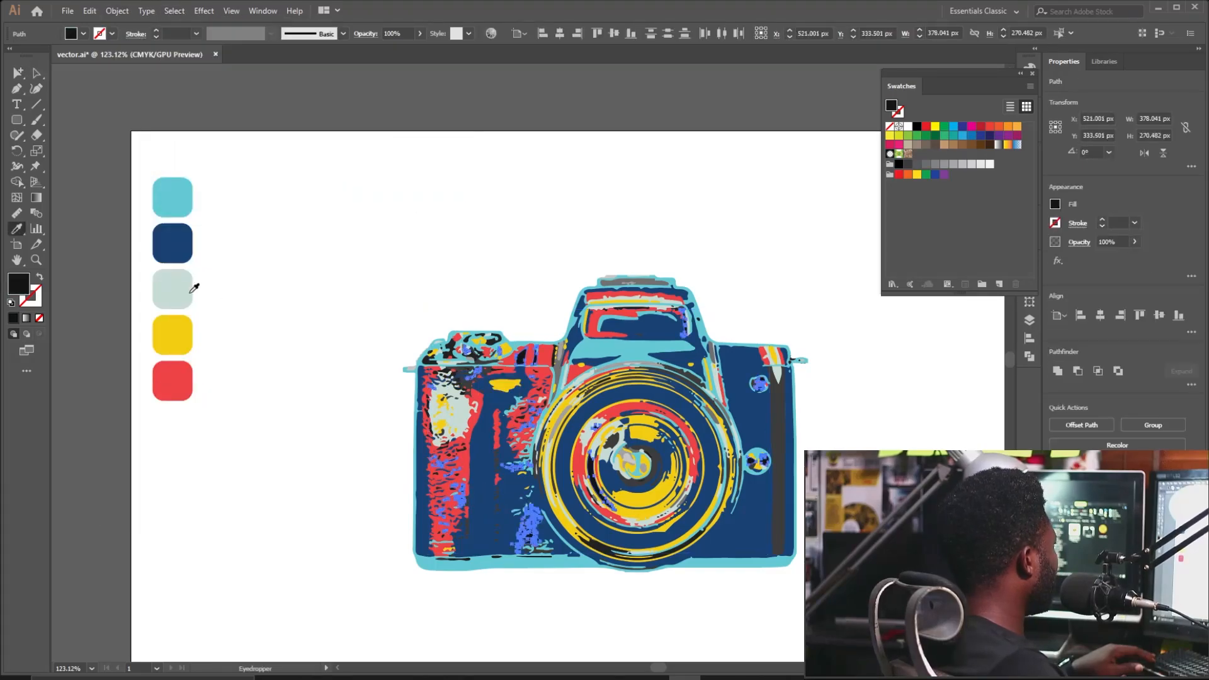
pyautogui.press('i')
pyautogui.click(172, 289)
pyautogui.click(37, 73)
pyautogui.click(264, 242)
pyautogui.moveTo(779, 373); pyautogui.dragTo(670, 372)
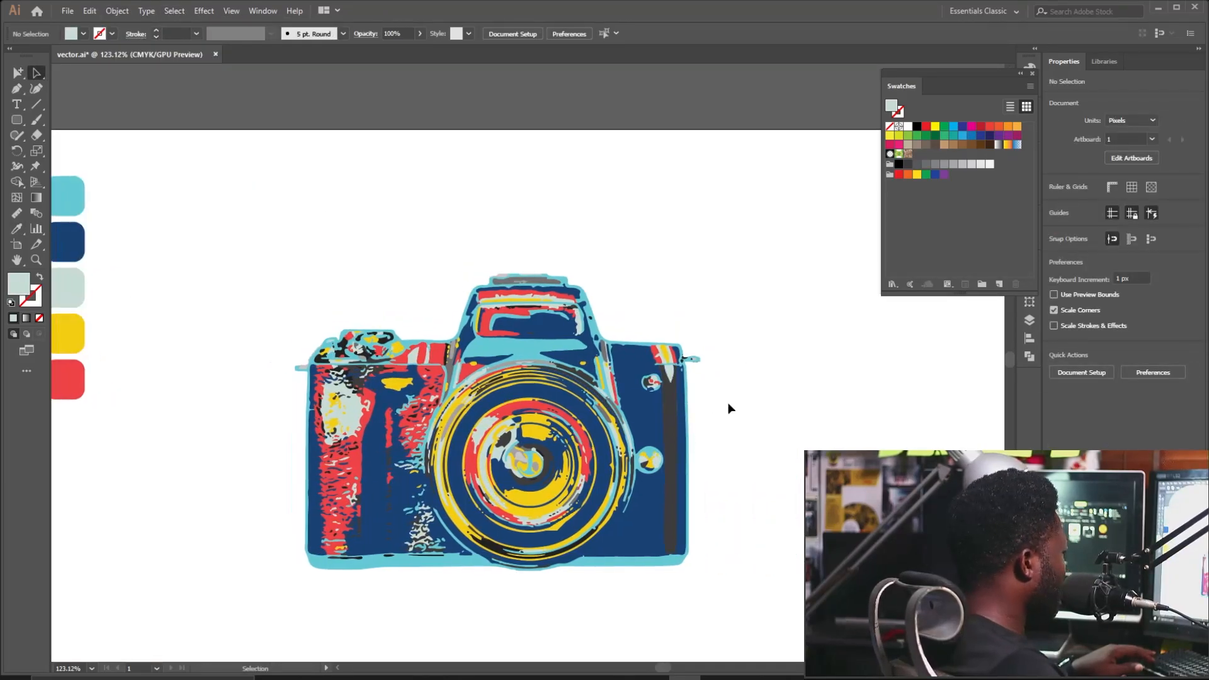
# Recolour all paths matching the lens's dark fill pale grey.
pyautogui.click(549, 462)
pyautogui.click(118, 11)
pyautogui.moveTo(174, 11)
pyautogui.moveTo(252, 137)
pyautogui.click(380, 190)
pyautogui.press('i')
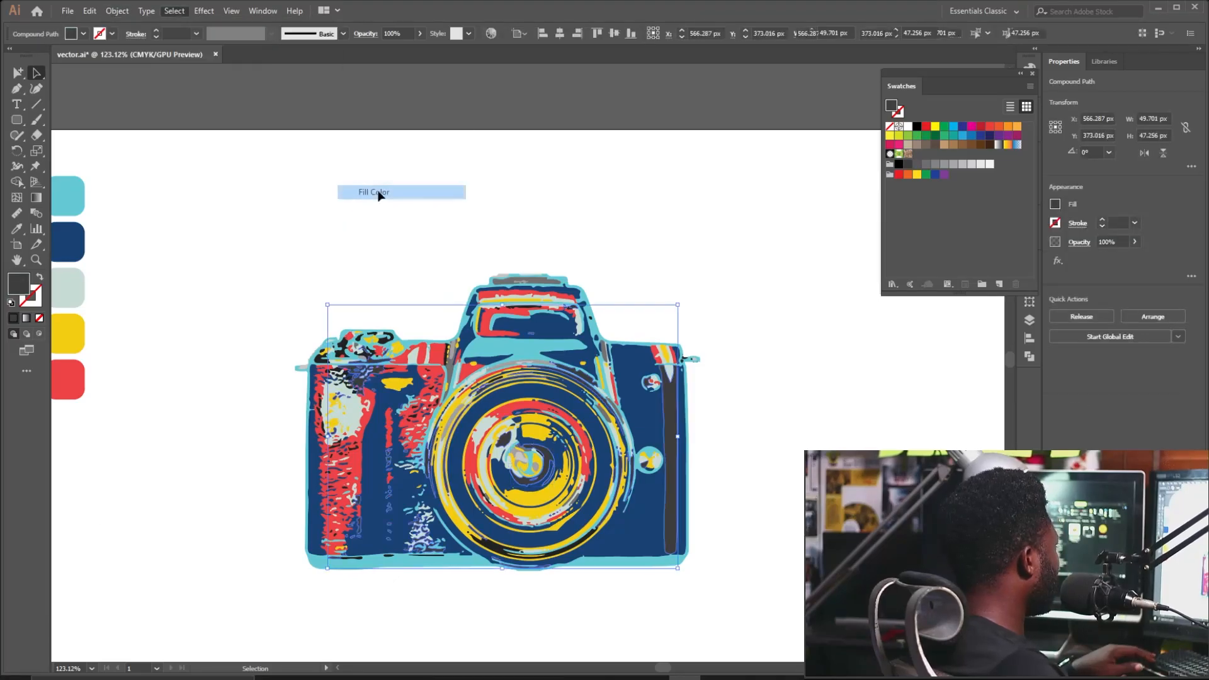
pyautogui.click(76, 277)
pyautogui.click(76, 243)
pyautogui.click(77, 283)
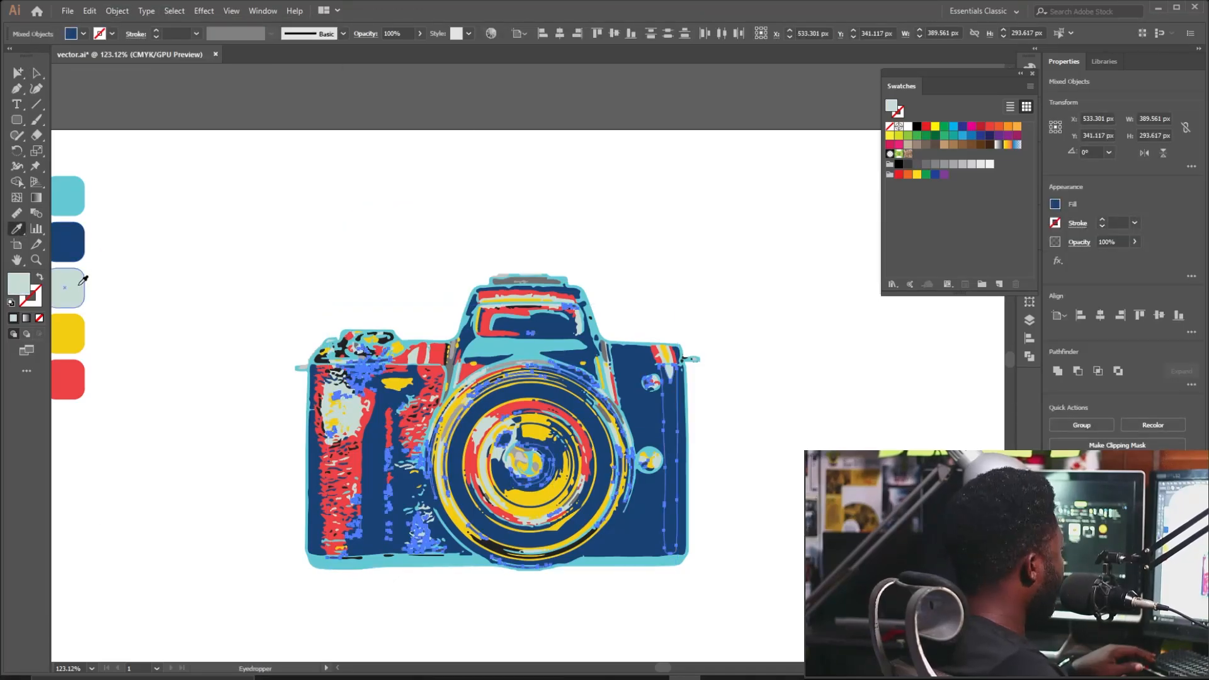
pyautogui.click(39, 77)
pyautogui.click(265, 239)
# Make all paths matching the top dial's dark fill pale grey.
pyautogui.click(388, 337)
pyautogui.moveTo(287, 348); pyautogui.dragTo(410, 369)
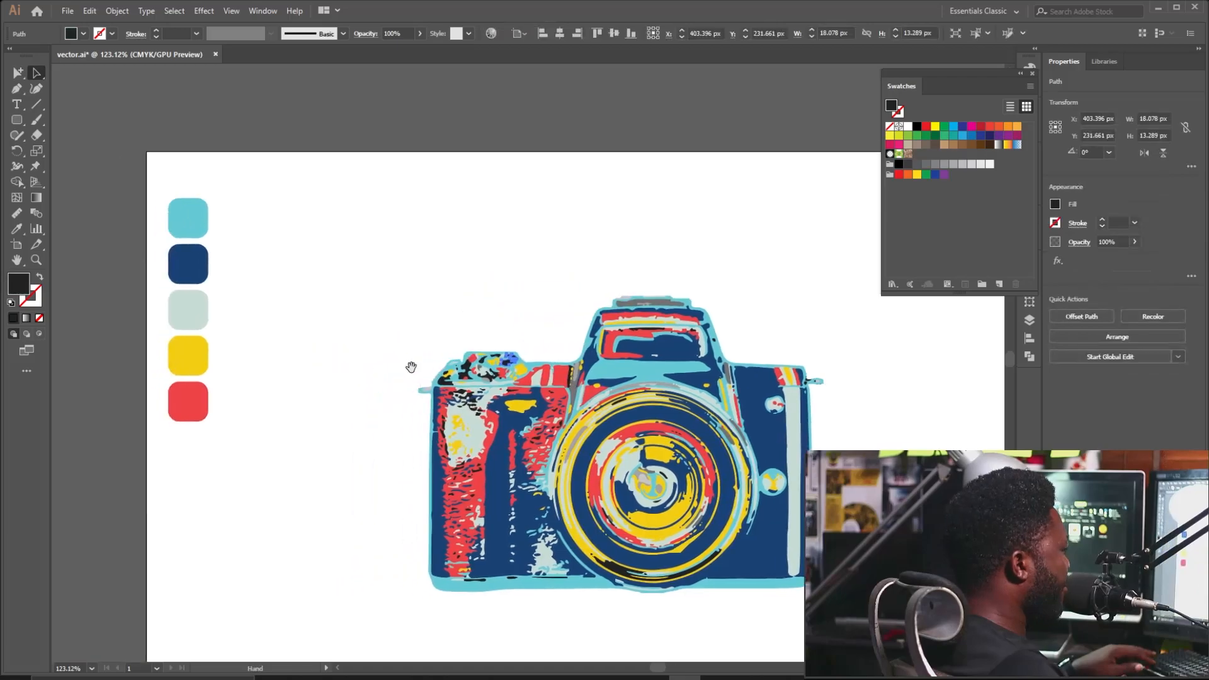
pyautogui.click(174, 11)
pyautogui.moveTo(252, 132)
pyautogui.click(380, 191)
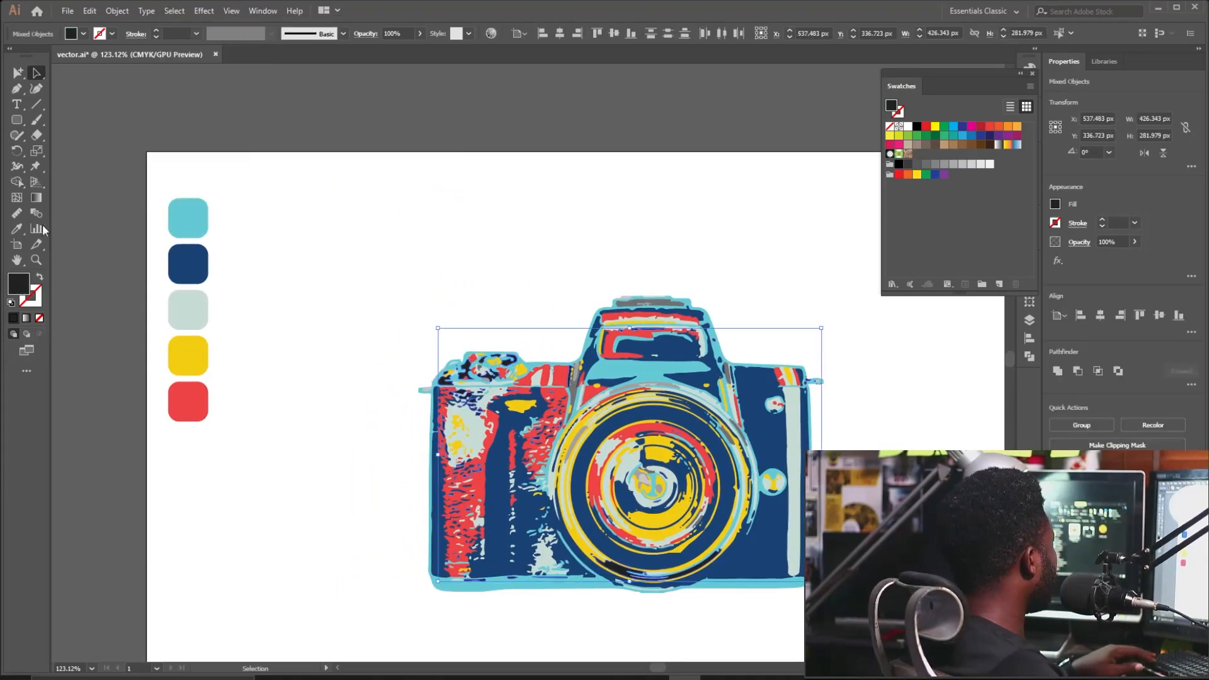
pyautogui.press('i')
pyautogui.click(189, 309)
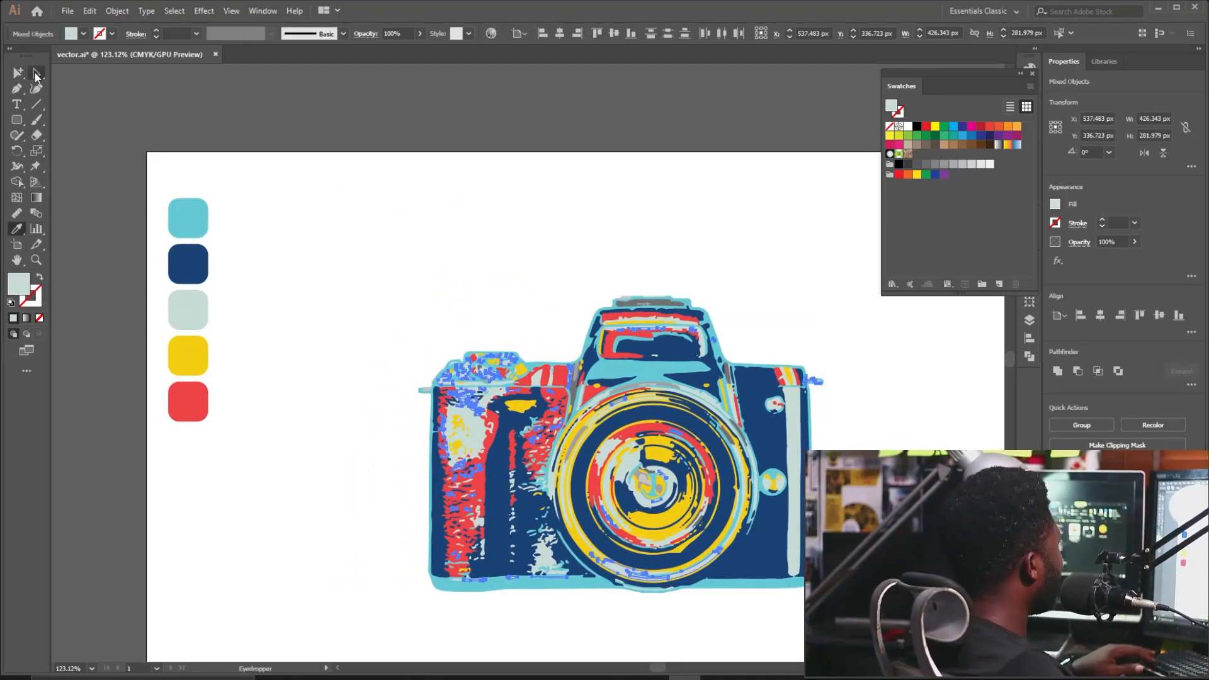
pyautogui.click(36, 73)
# Fill the grey paths atop the camera with the pale swatch.
pyautogui.click(648, 301)
pyautogui.click(175, 11)
pyautogui.moveTo(192, 134)
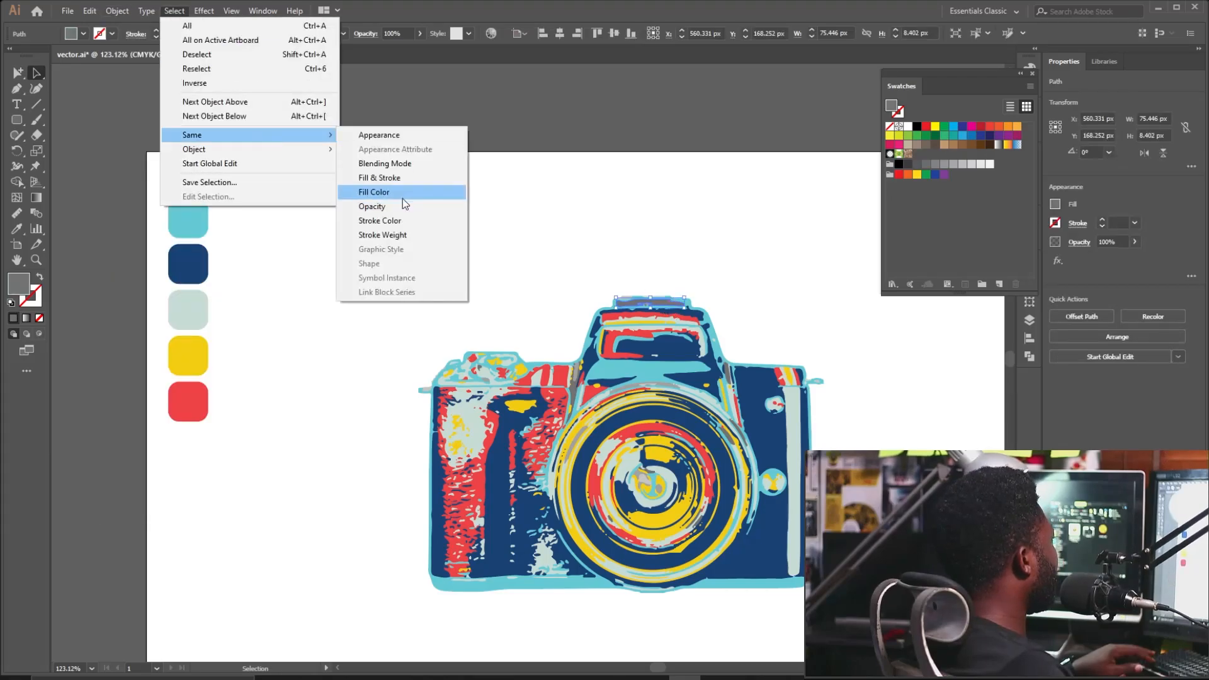
pyautogui.click(403, 194)
pyautogui.click(17, 228)
pyautogui.click(188, 307)
pyautogui.click(36, 73)
pyautogui.click(86, 121)
pyautogui.moveTo(567, 484); pyautogui.dragTo(437, 425)
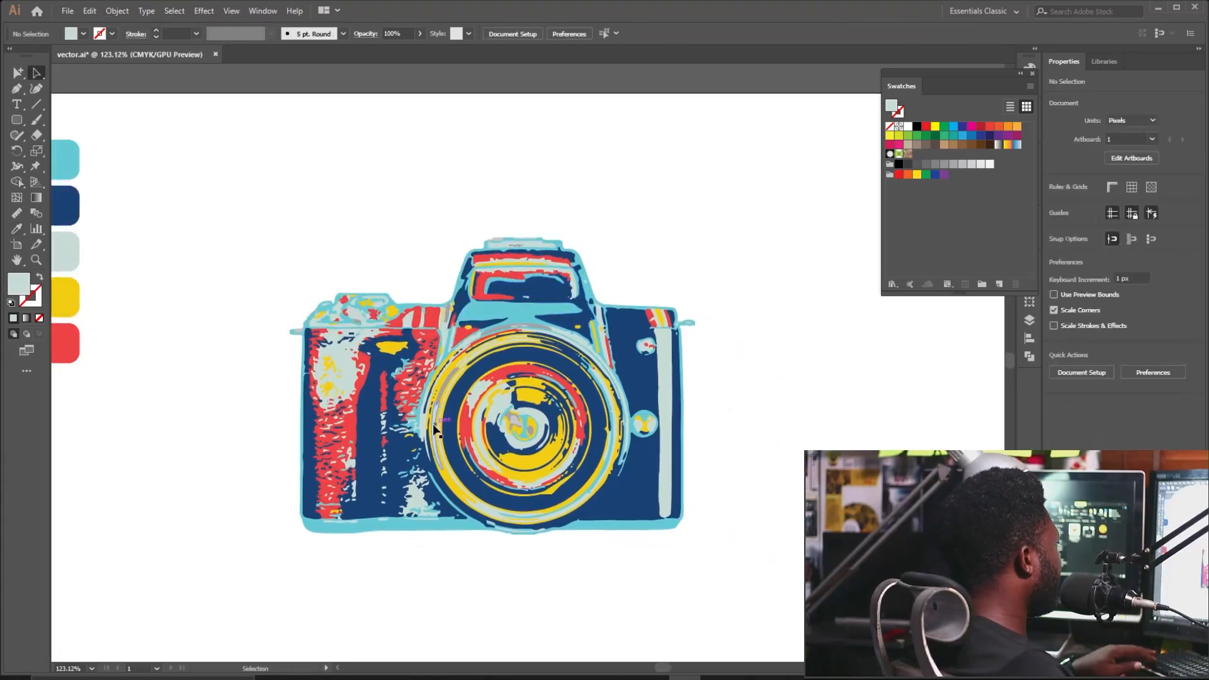
# Recolour the grey arcs near the lens with the pale swatch.
pyautogui.click(438, 430)
pyautogui.click(179, 13)
pyautogui.moveTo(195, 135)
pyautogui.click(420, 195)
pyautogui.moveTo(219, 200); pyautogui.dragTo(308, 227)
pyautogui.press('i')
pyautogui.click(151, 271)
pyautogui.click(37, 73)
pyautogui.click(85, 121)
# Fit the whole artboard in view and copy the recoloured camera.
pyautogui.scroll(-2, 409, 534)
pyautogui.moveTo(727, 310); pyautogui.dragTo(209, 570)
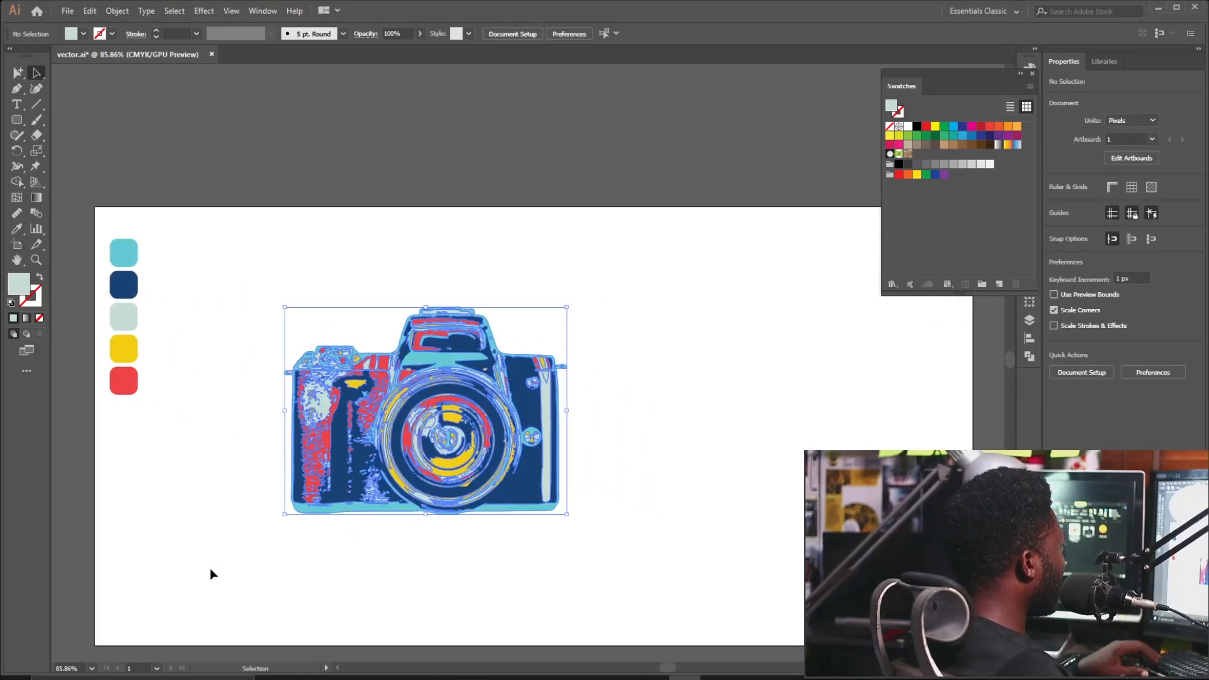
pyautogui.hotkey('ctrl', 'c')
pyautogui.hotkey('ctrl', 'c')
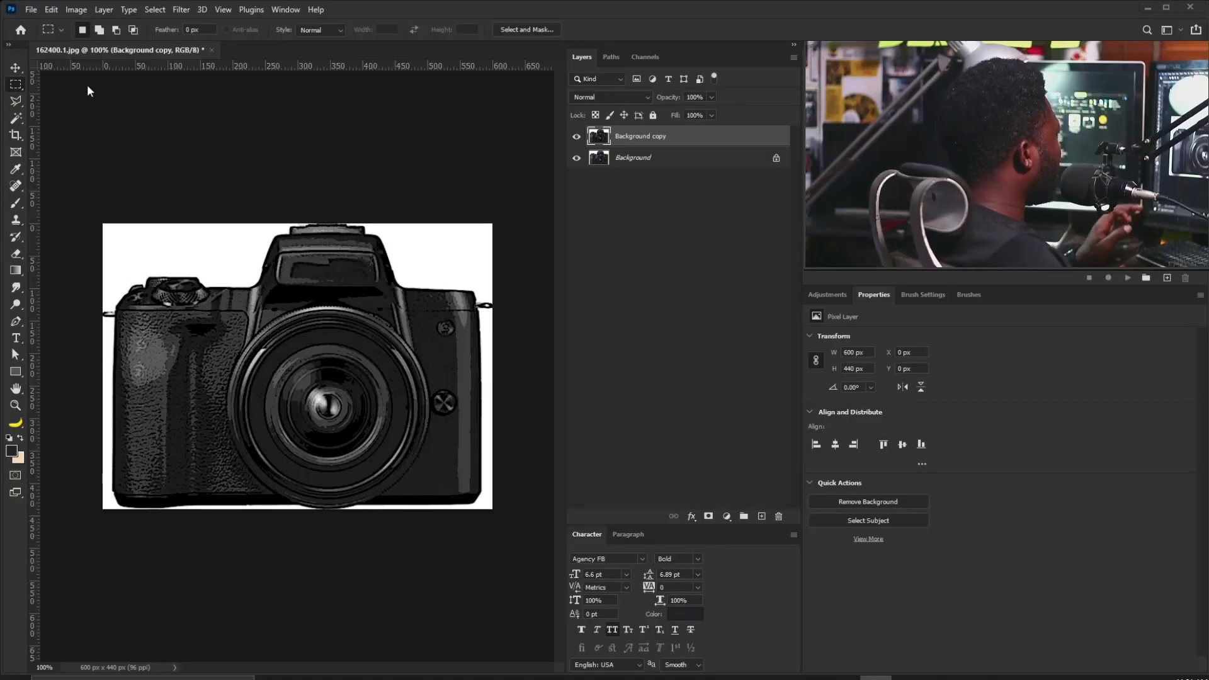
# Start a new document sized 720 × 900 px.
pyautogui.click(30, 10)
pyautogui.click(37, 19)
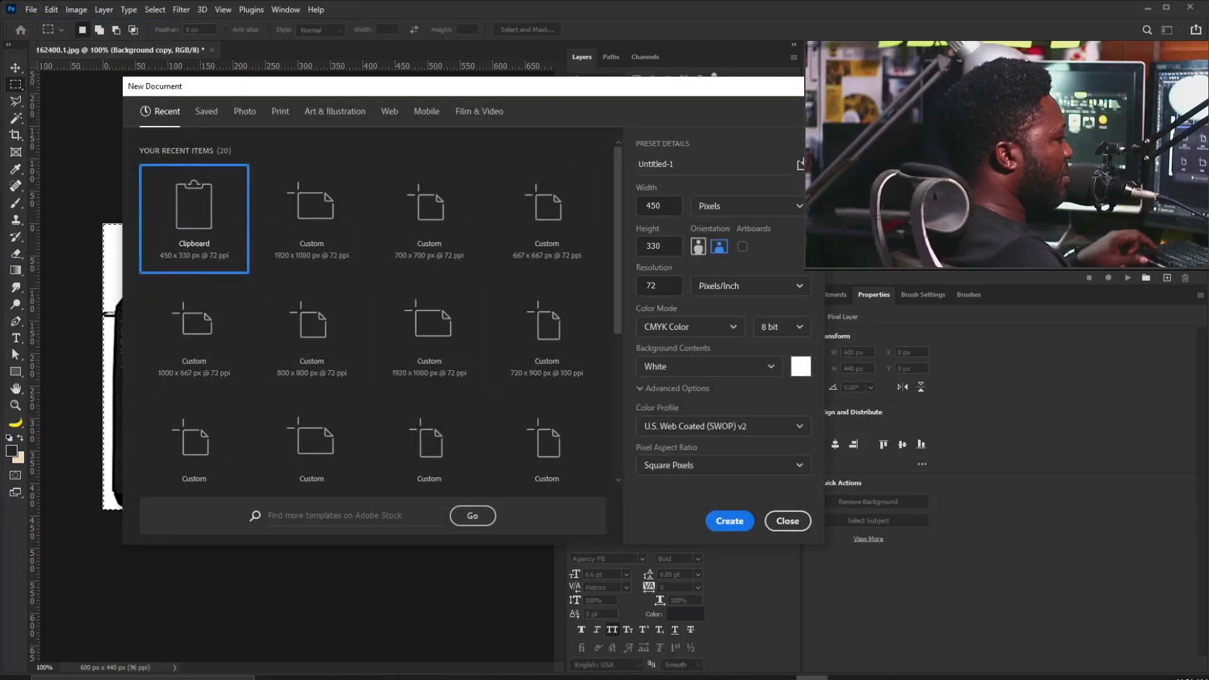
pyautogui.moveTo(679, 207); pyautogui.dragTo(617, 207)
pyautogui.write('700')
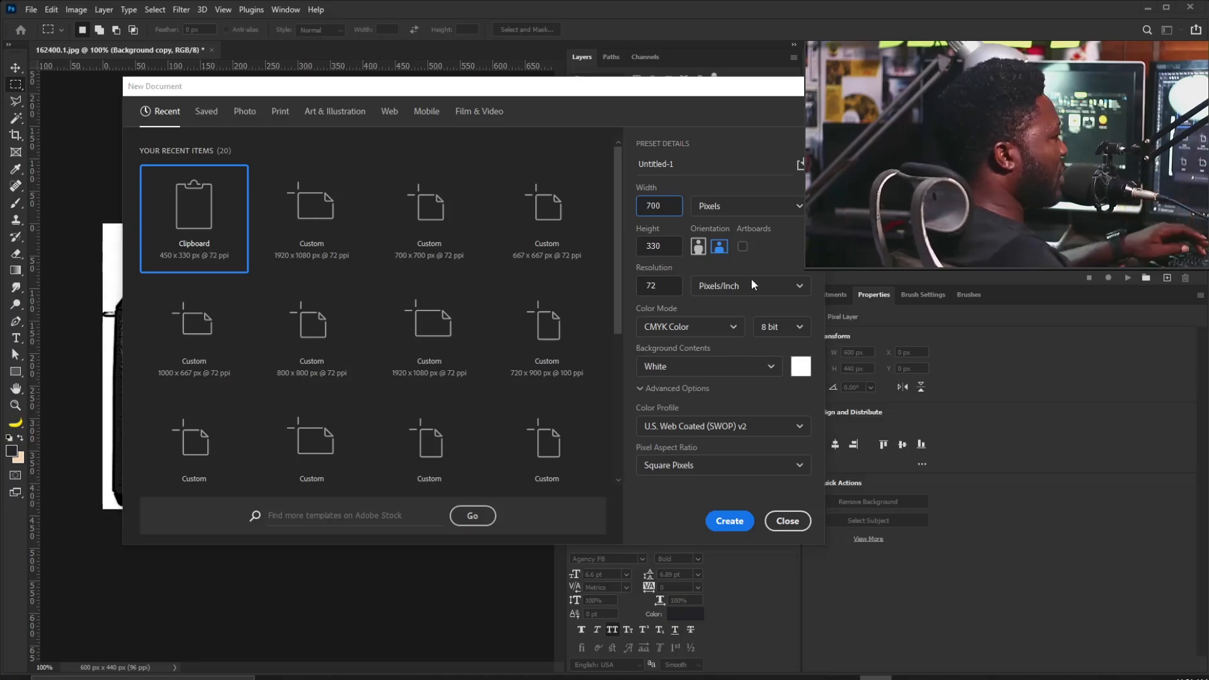
pyautogui.moveTo(676, 248); pyautogui.dragTo(648, 246)
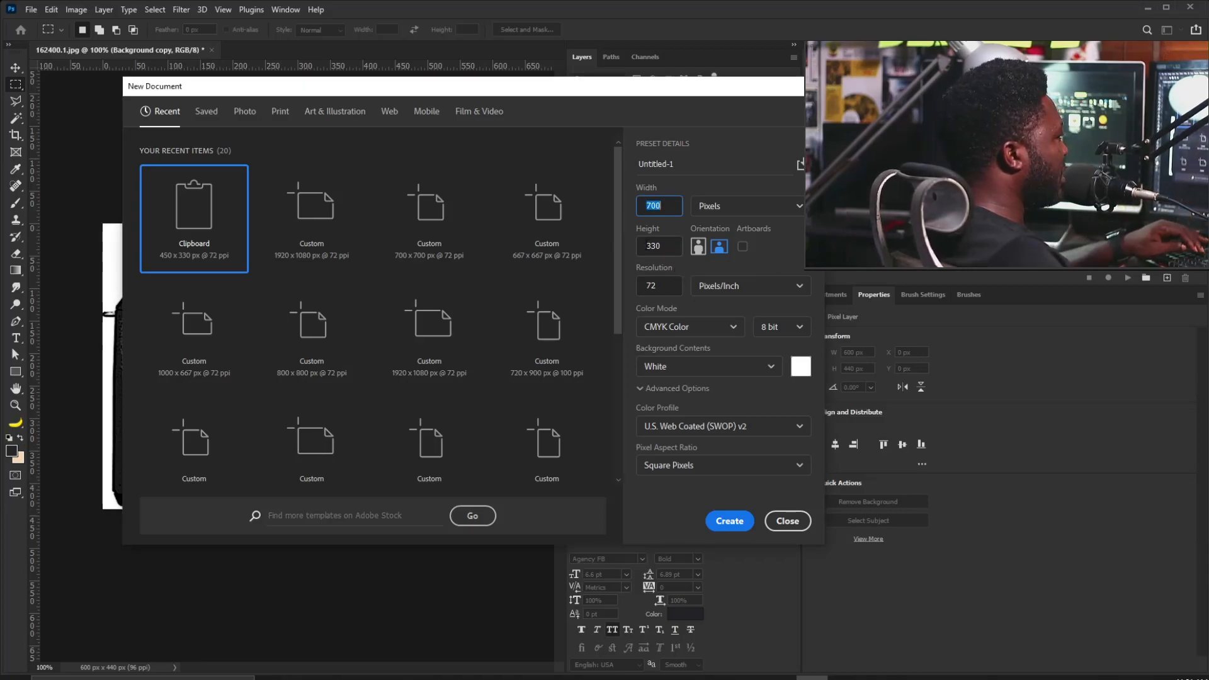
pyautogui.press('Tab')
pyautogui.write('900')
pyautogui.click(654, 206)
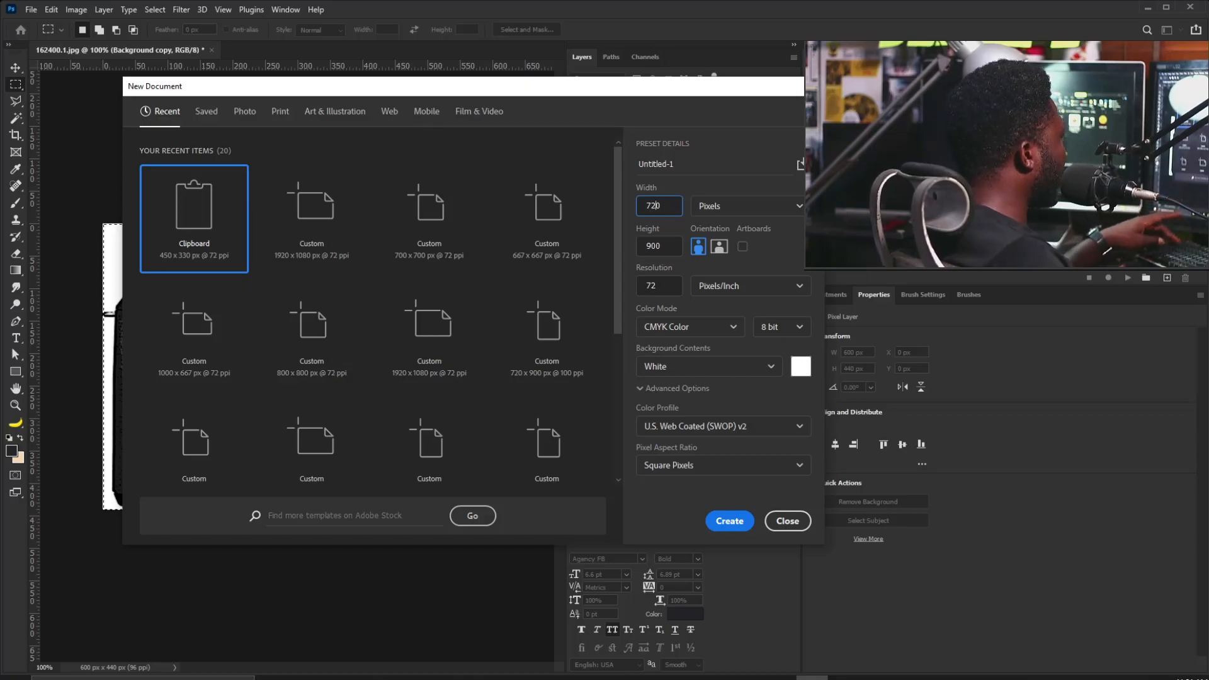
# Set RGB Color mode, name the document pf, and create it.
pyautogui.click(660, 285)
pyautogui.click(697, 334)
pyautogui.click(684, 394)
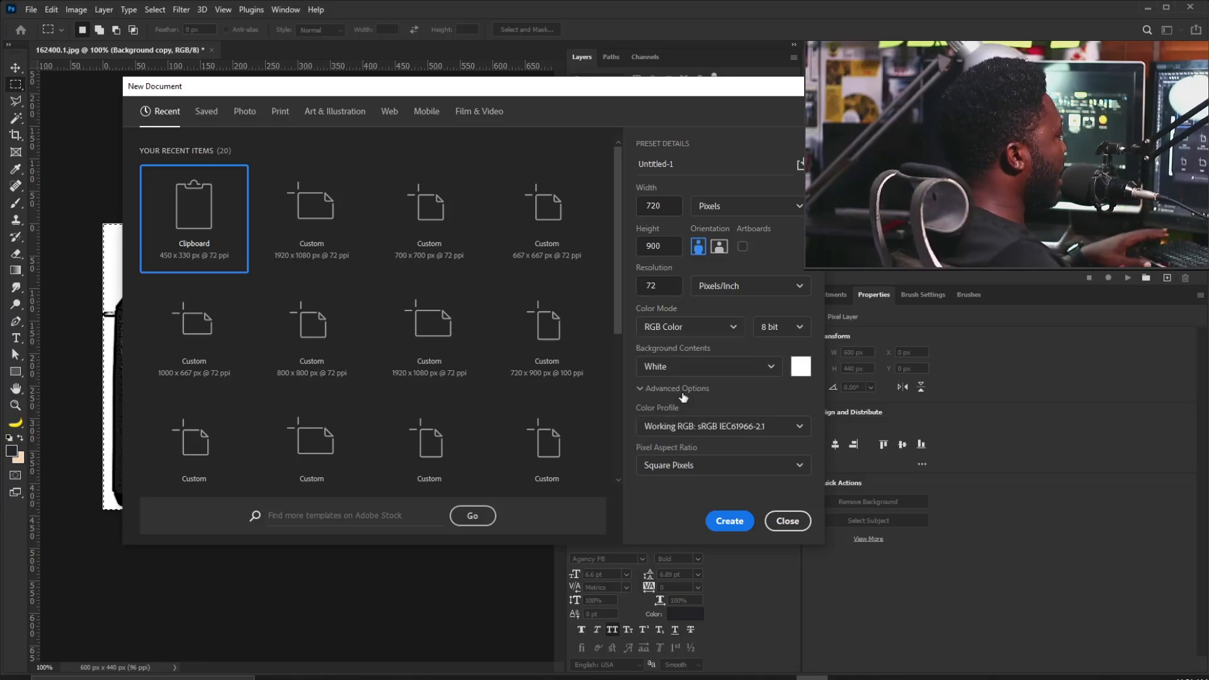
pyautogui.moveTo(695, 170); pyautogui.dragTo(615, 164)
pyautogui.write('pf')
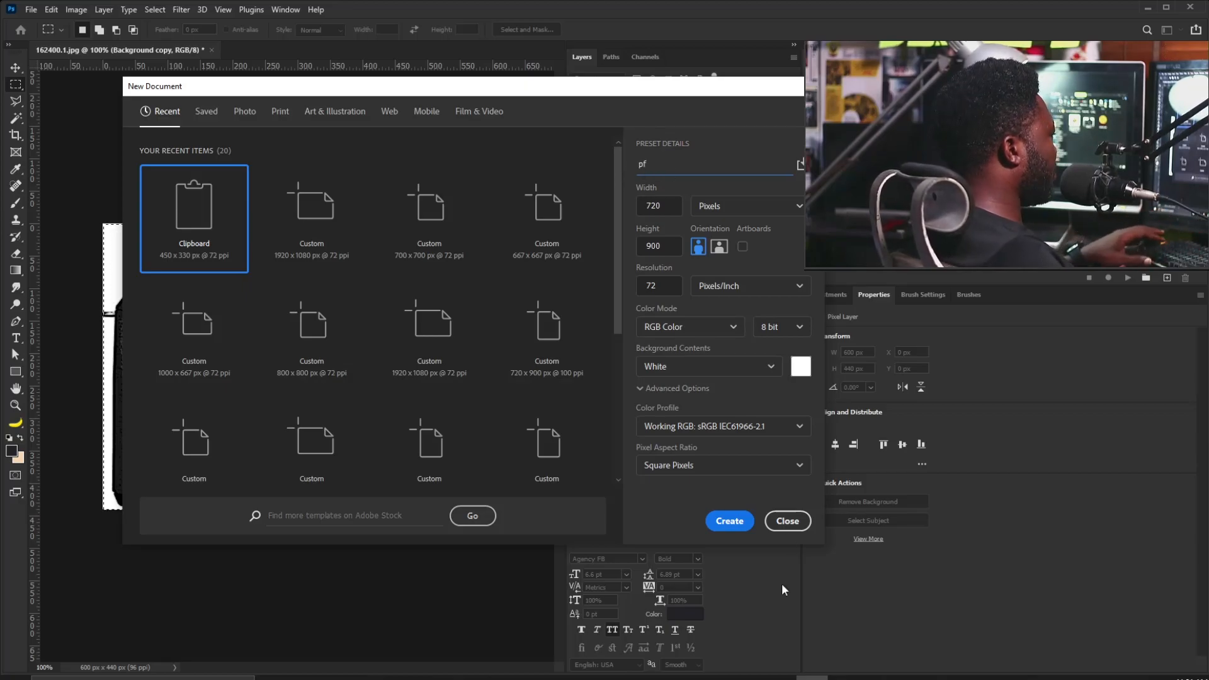
pyautogui.click(728, 522)
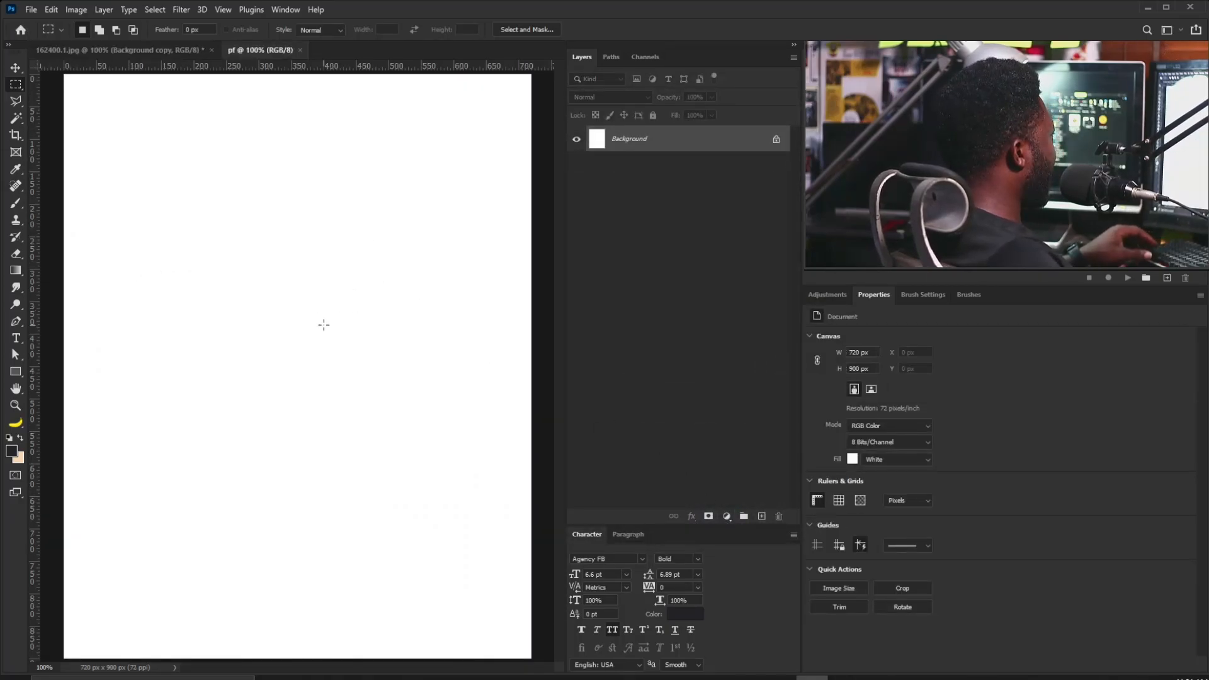
# Paste the camera as a smart object, scale it to about 135% and move it lower right.
pyautogui.press('v')
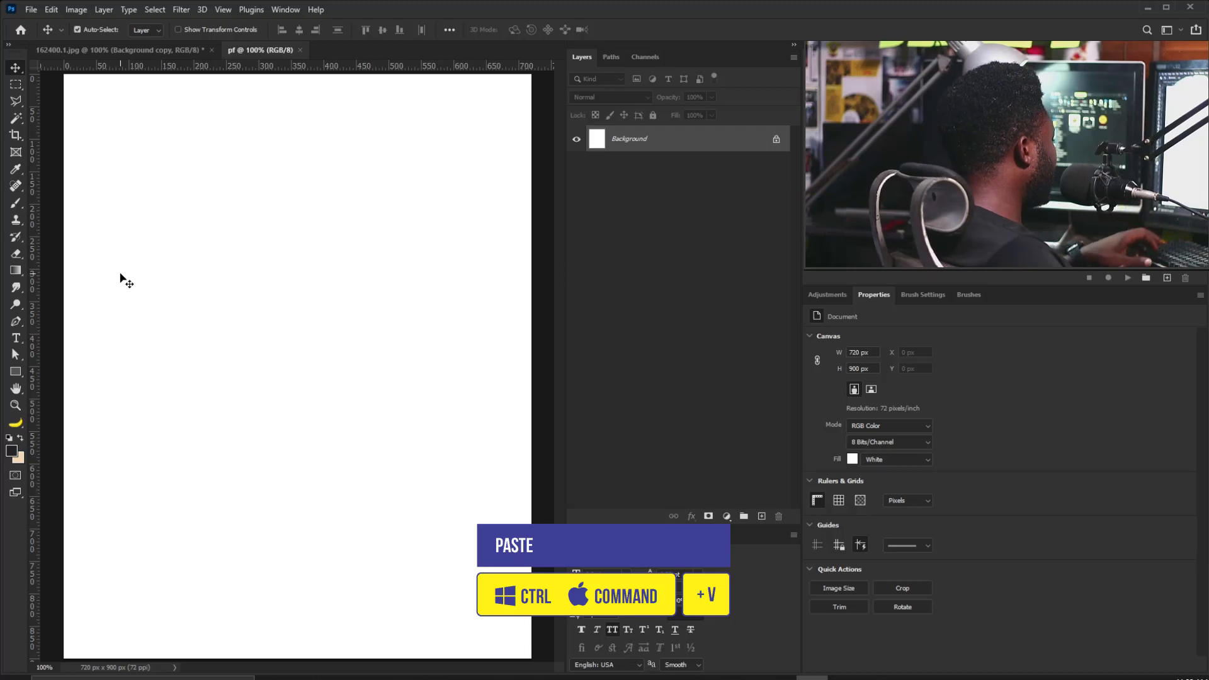
pyautogui.hotkey('ctrl', 'v')
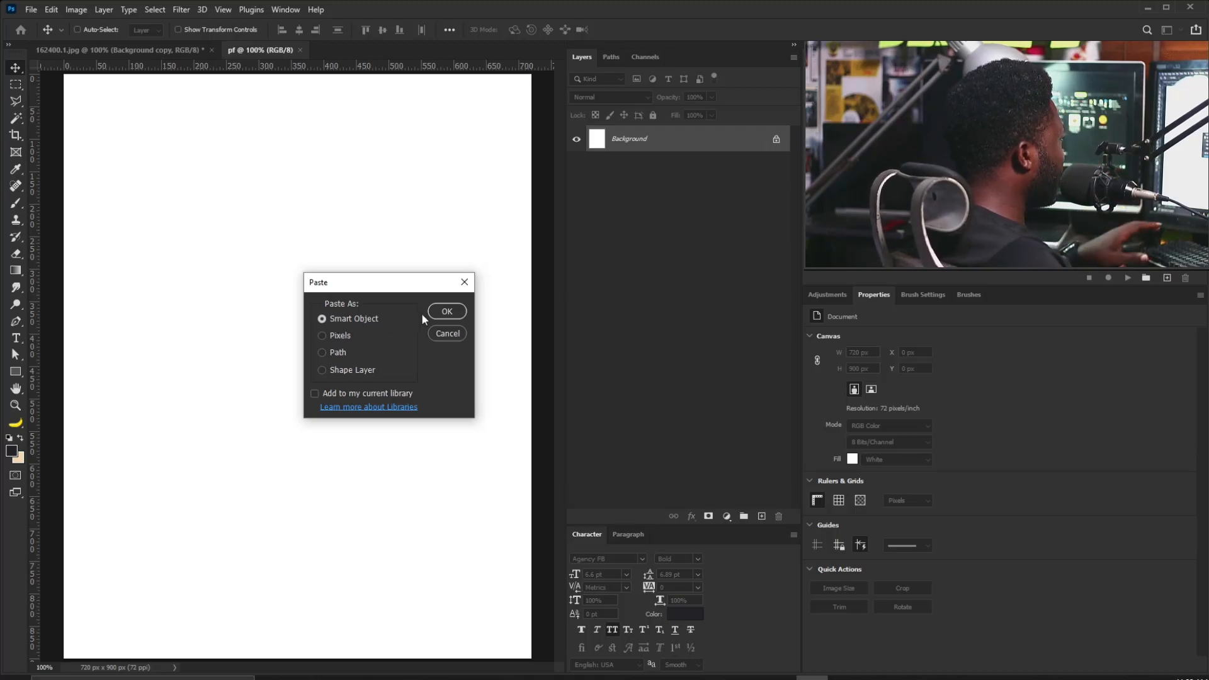
pyautogui.click(447, 311)
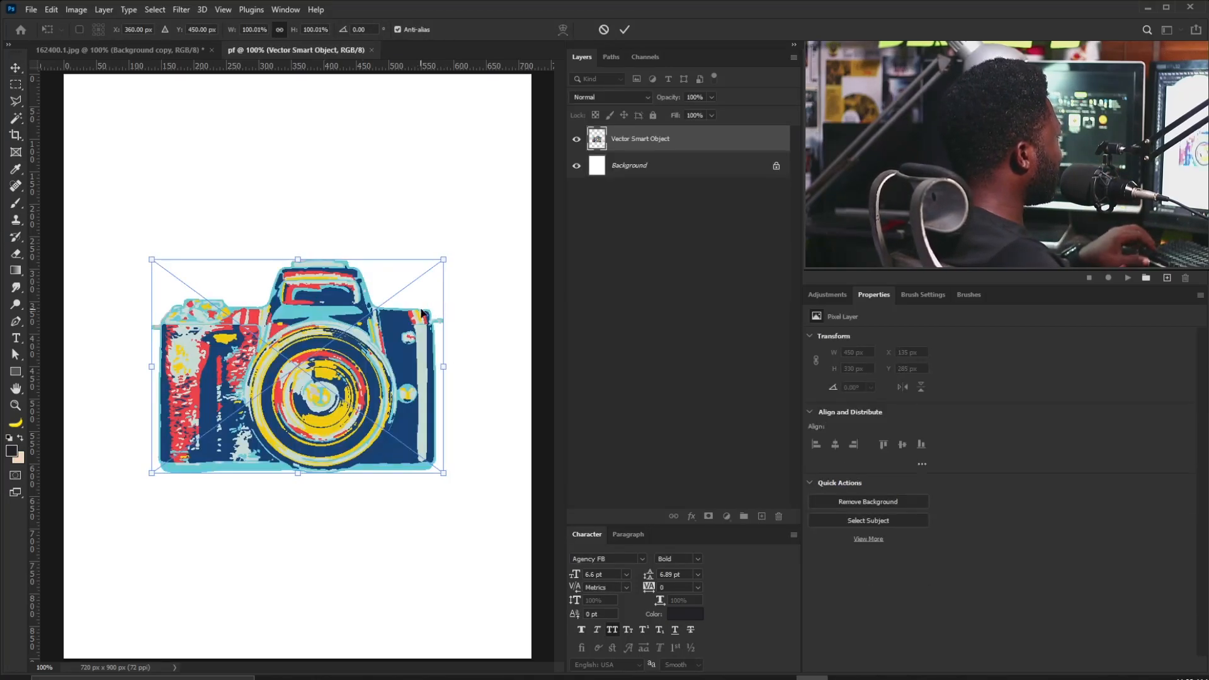
pyautogui.scroll(-2, 421, 313)
pyautogui.moveTo(389, 299); pyautogui.dragTo(422, 274)
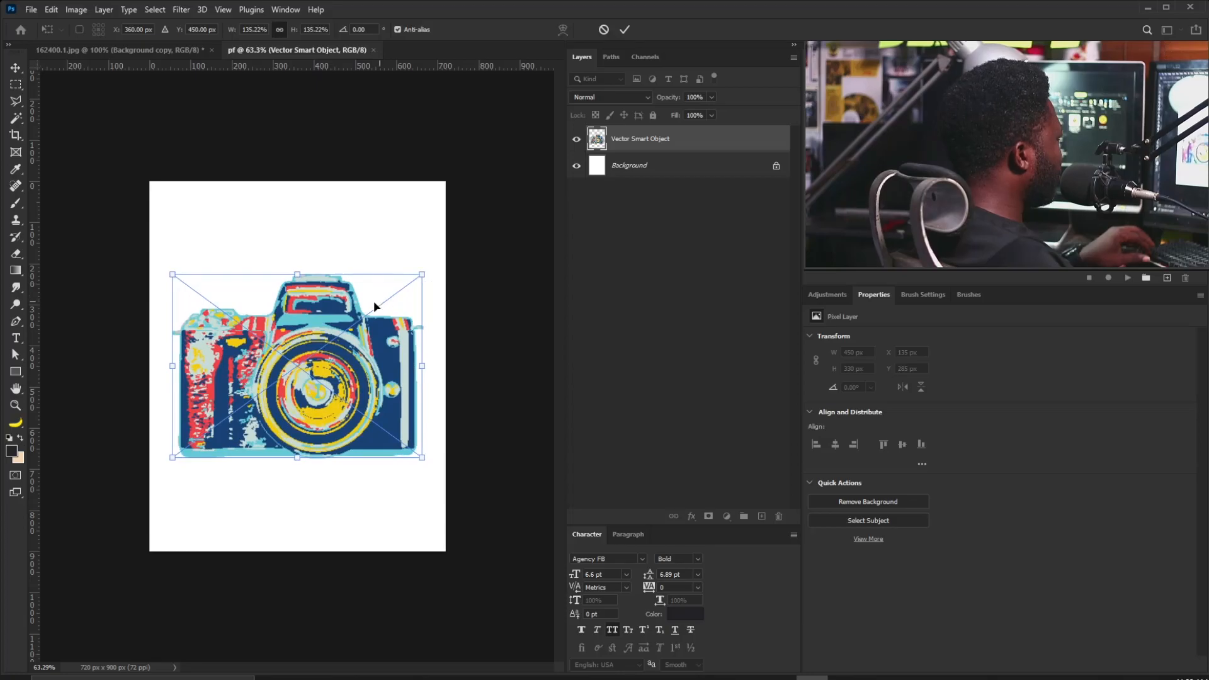
pyautogui.scroll(1, 284, 330)
pyautogui.moveTo(281, 345); pyautogui.dragTo(388, 439)
pyautogui.press('Return')
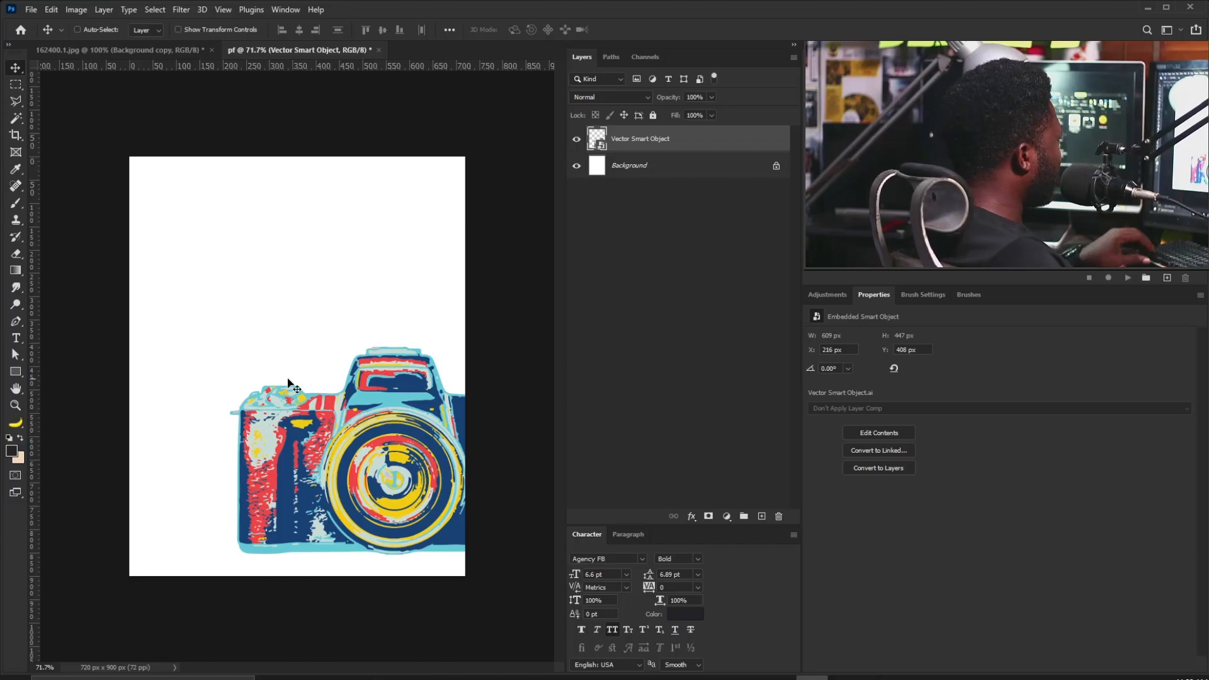
# Add Layer 1 above Background and fill it with the camera's navy #184274.
pyautogui.click(658, 165)
pyautogui.click(760, 517)
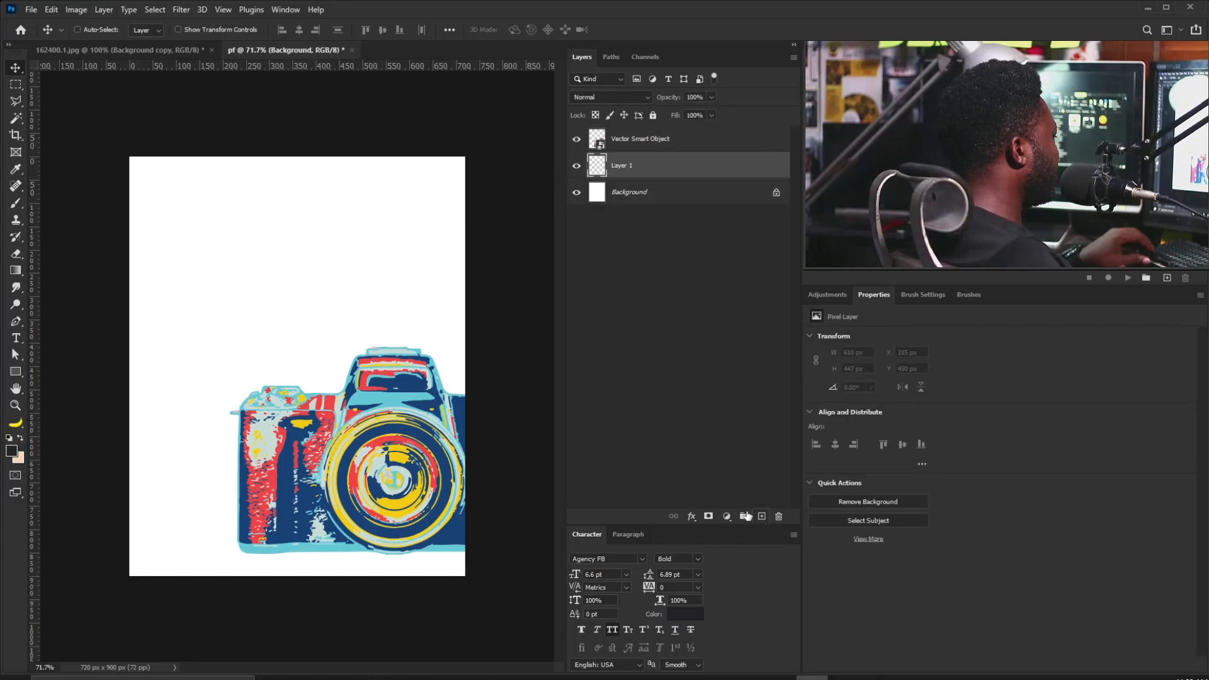
pyautogui.click(13, 451)
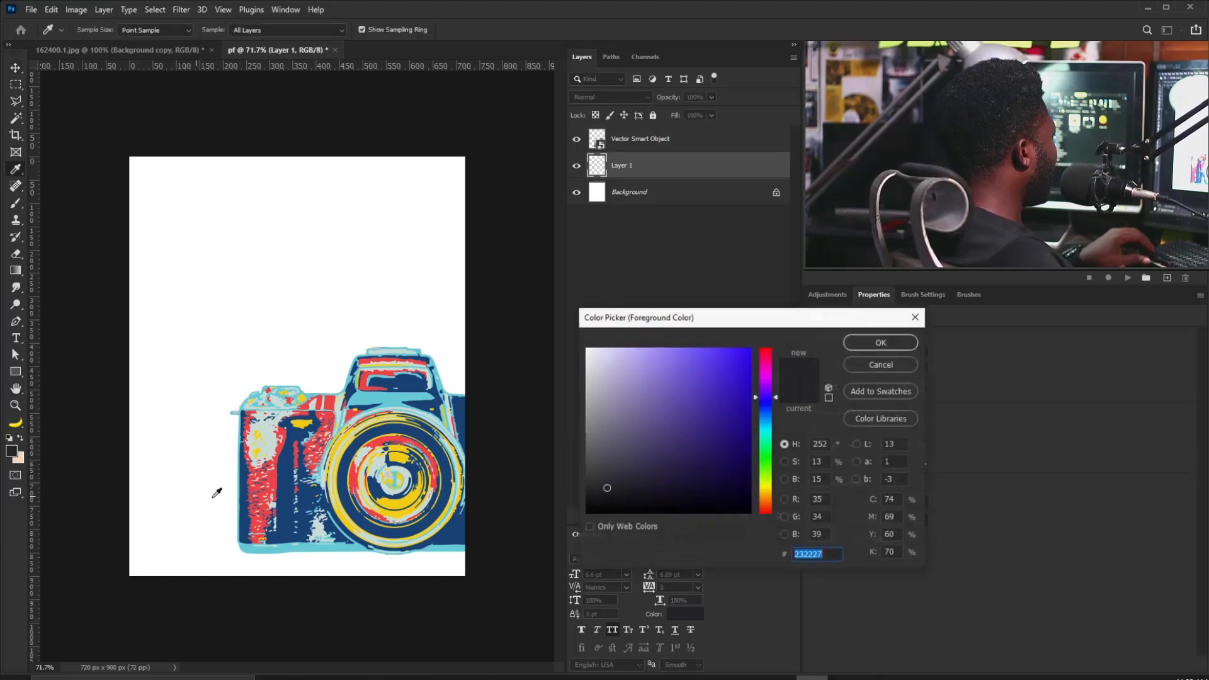
pyautogui.click(287, 490)
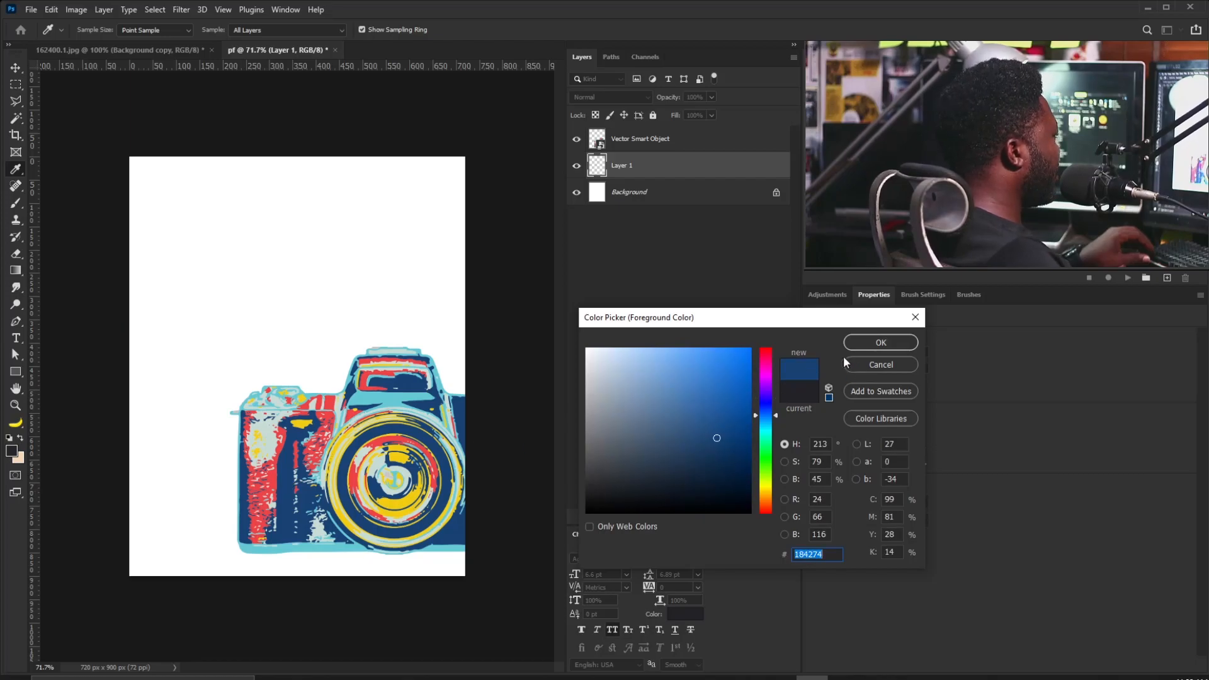
pyautogui.click(861, 341)
pyautogui.press('v')
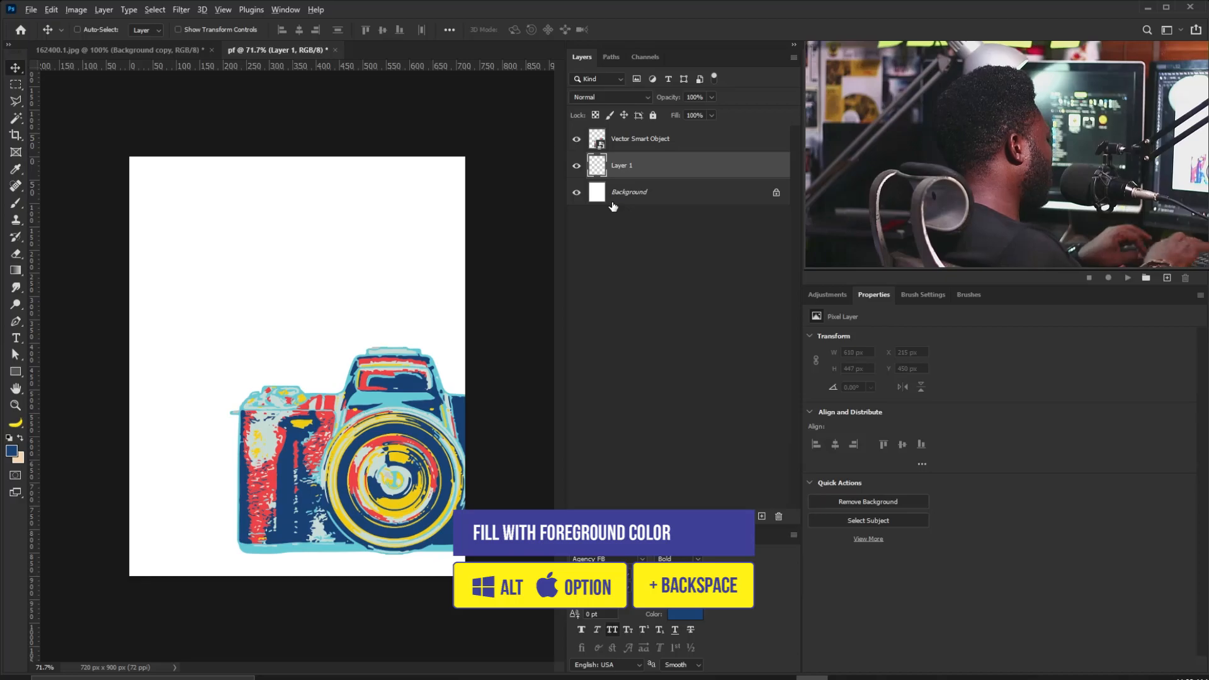
pyautogui.hotkey('alt', 'BackSpace')
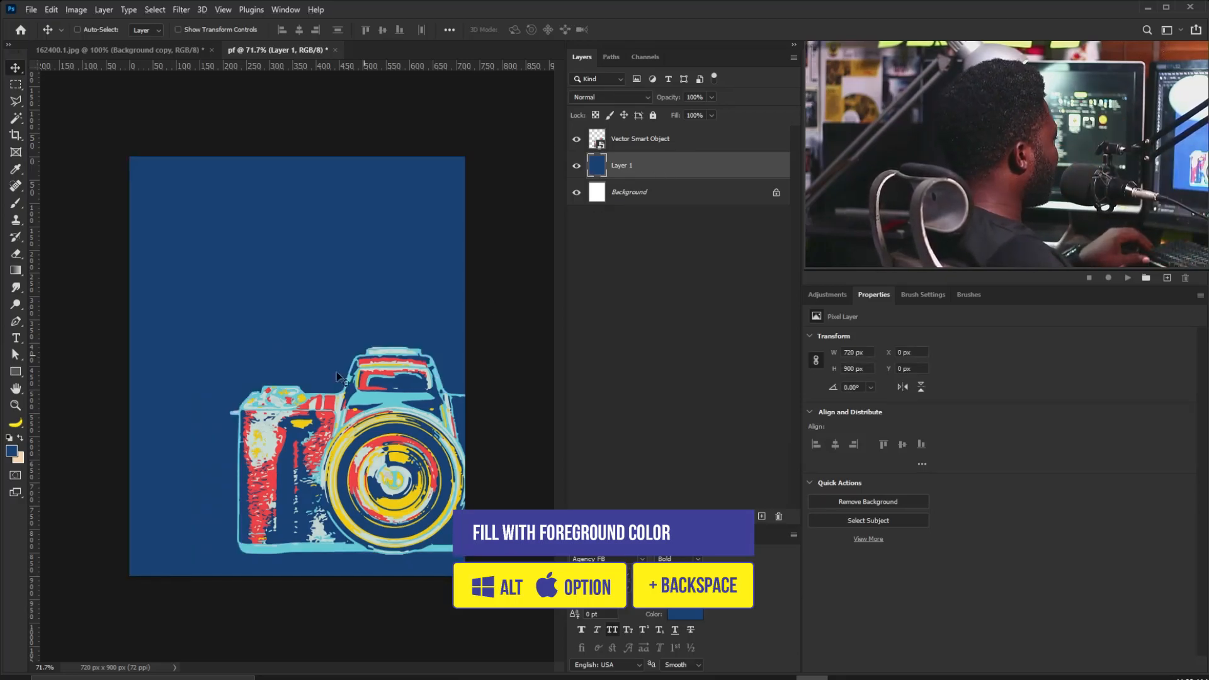
pyautogui.press('ctrl')
pyautogui.hotkey('ctrl', 'space')
pyautogui.moveTo(149, 312); pyautogui.dragTo(157, 318)
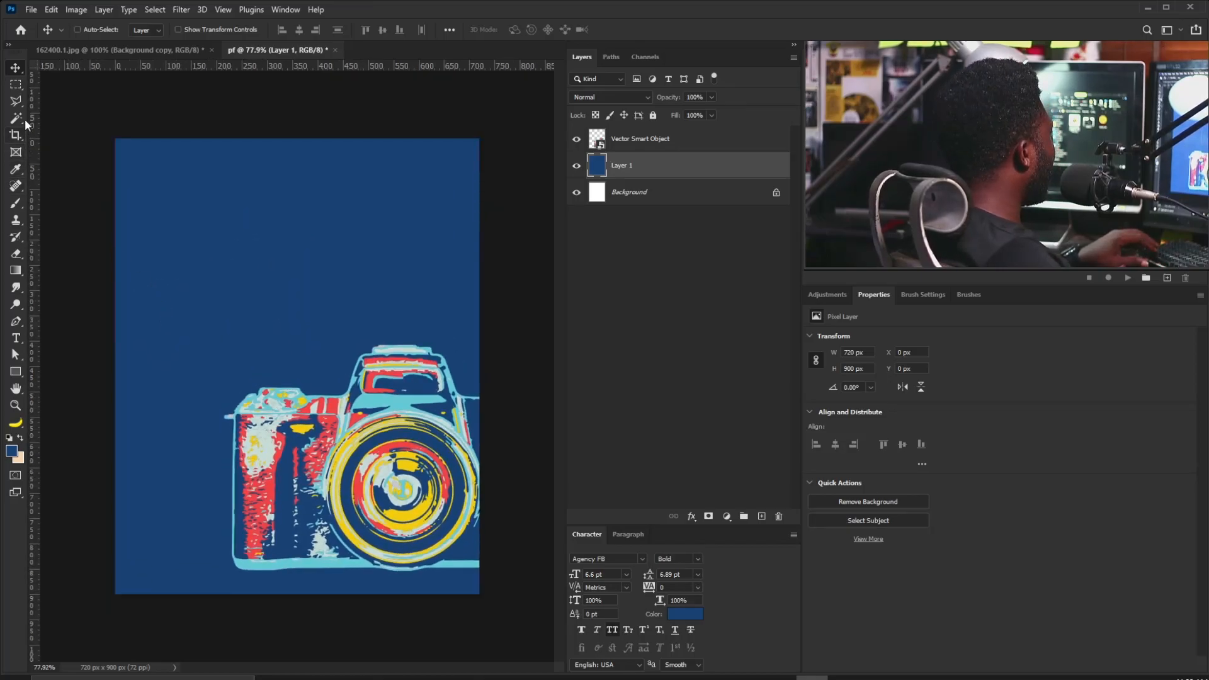
# Draw a rounded rectangle covering most of the page.
pyautogui.click(16, 371)
pyautogui.click(93, 384)
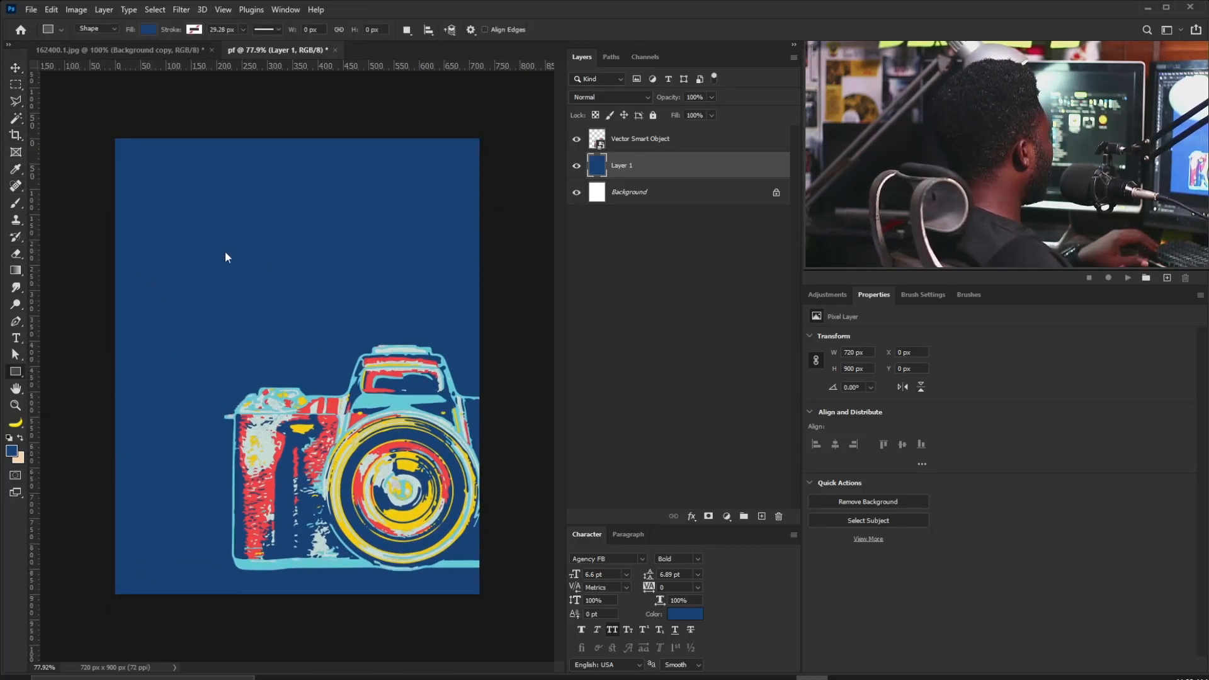
pyautogui.moveTo(128, 148); pyautogui.dragTo(479, 558)
pyautogui.press('space')
# Give the rounded rectangle no fill and a white stroke.
pyautogui.click(851, 432)
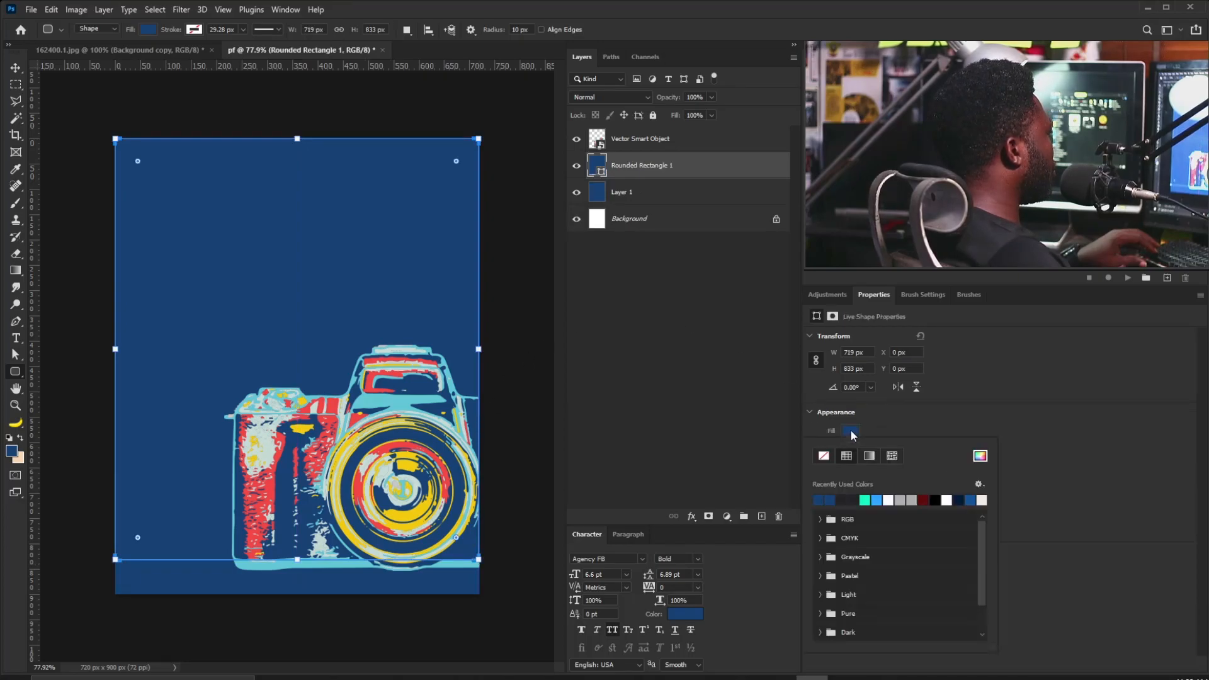
pyautogui.click(824, 456)
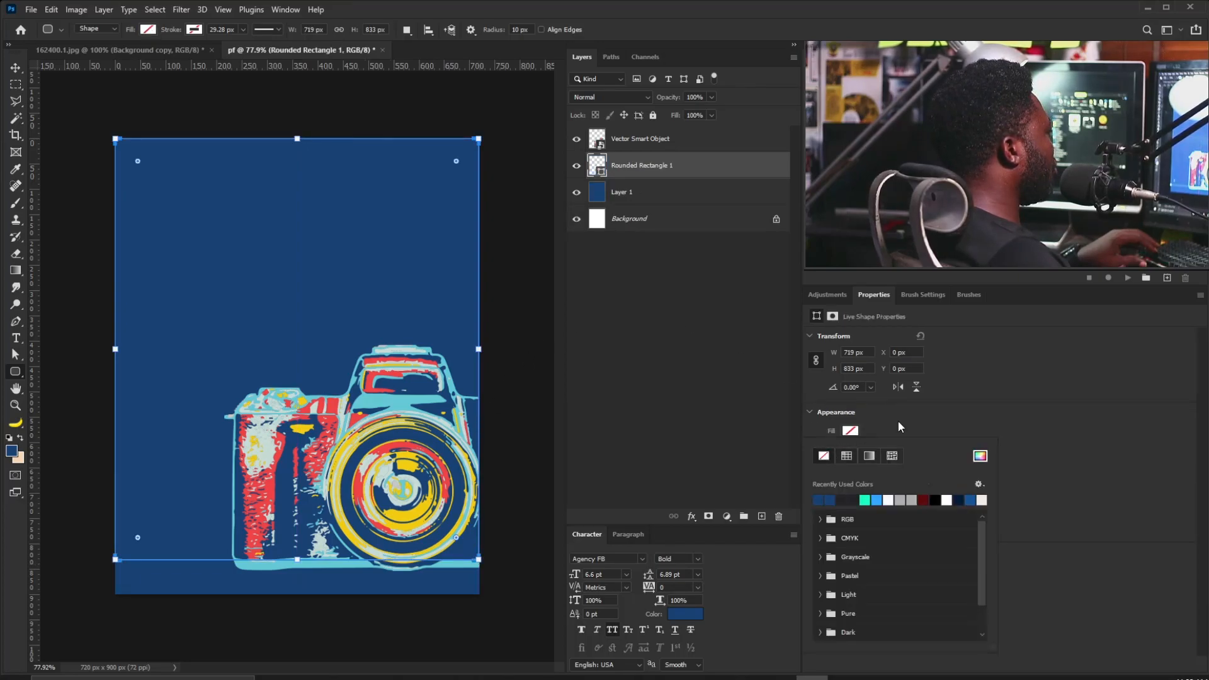
pyautogui.click(898, 421)
pyautogui.click(850, 449)
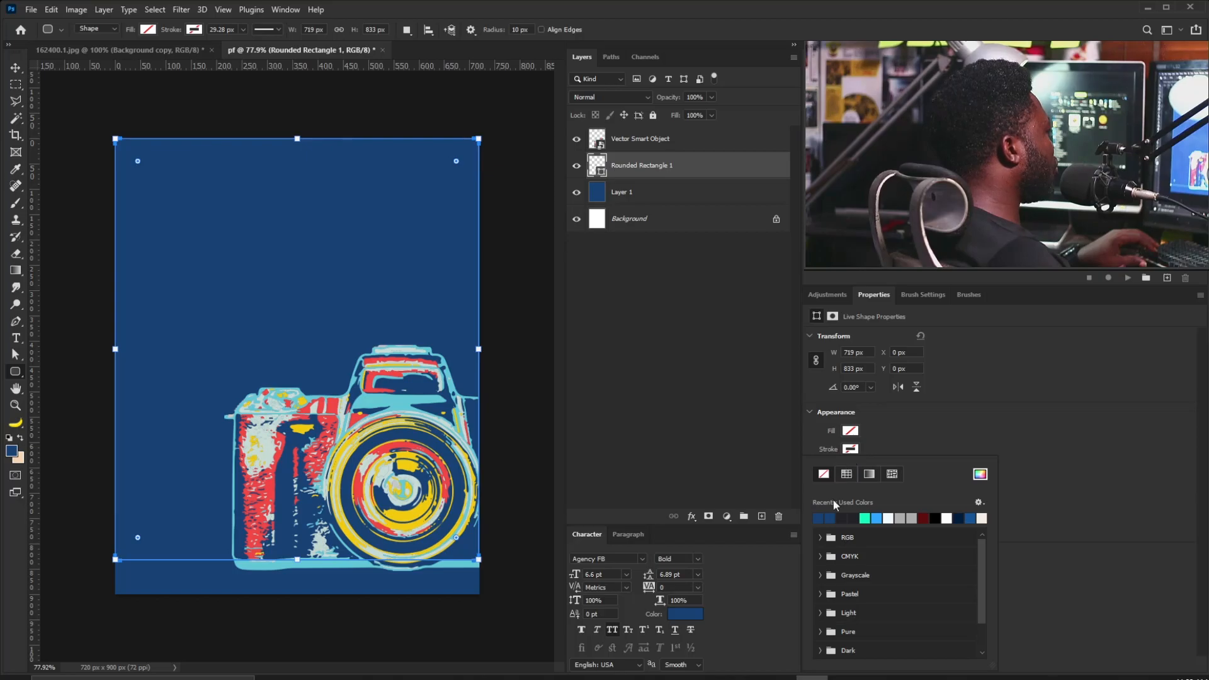
pyautogui.click(892, 516)
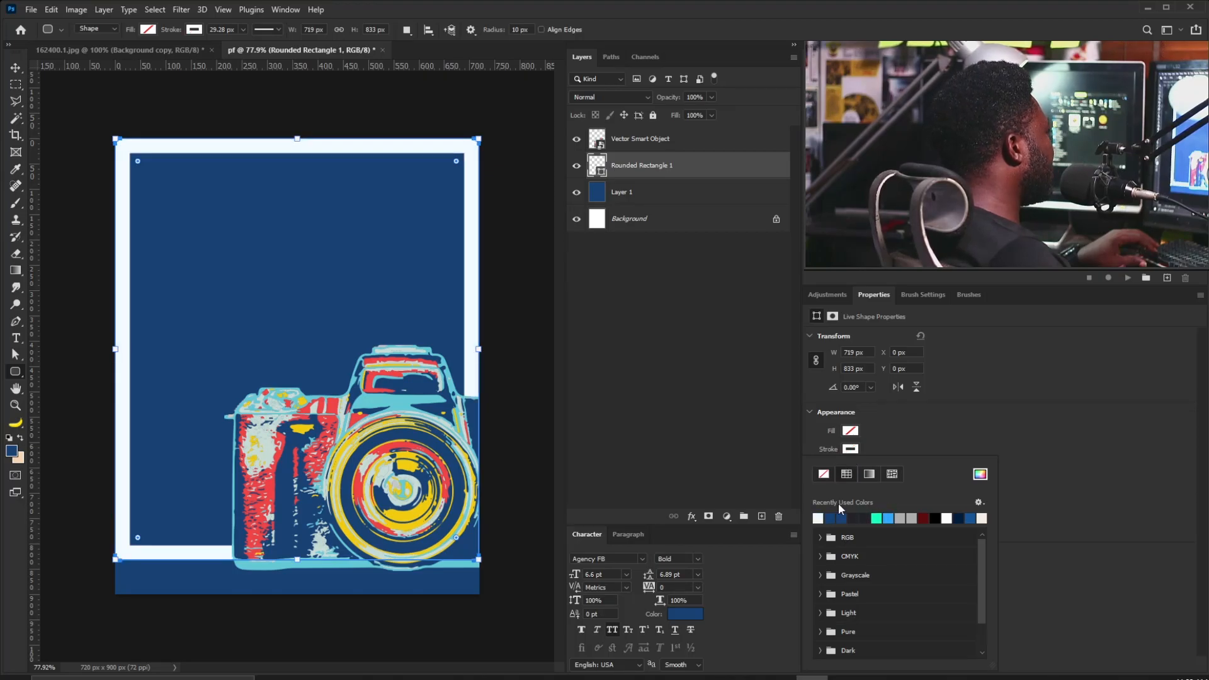
pyautogui.click(980, 474)
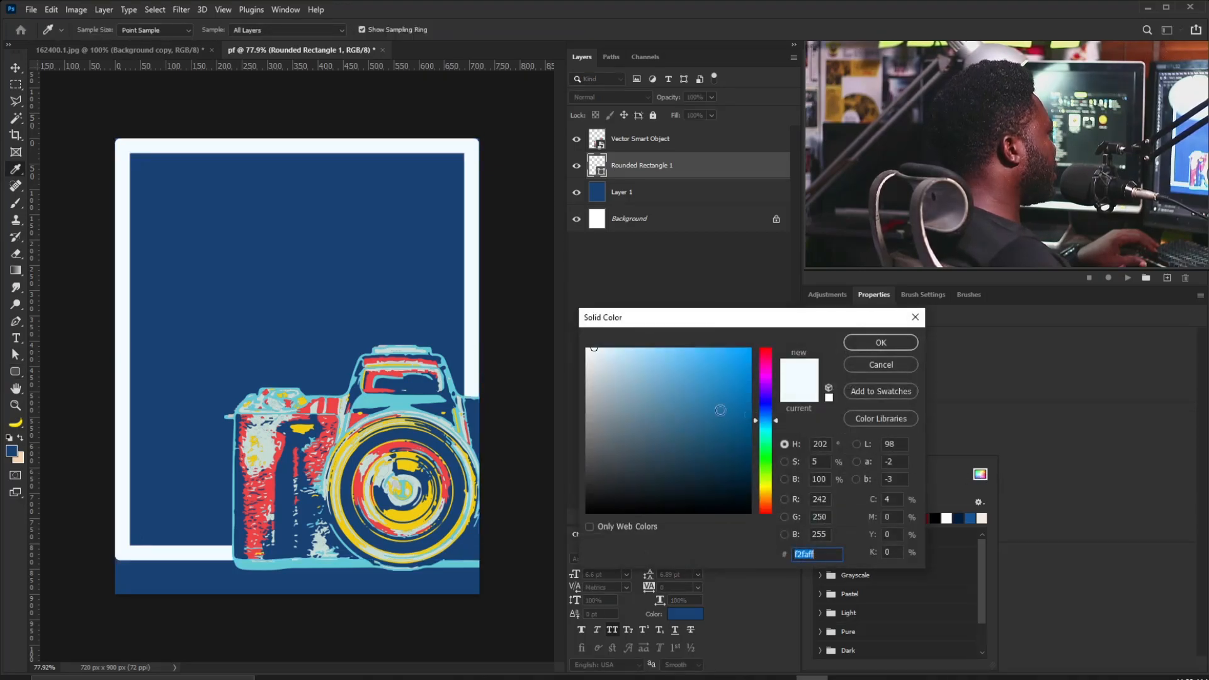
pyautogui.click(894, 346)
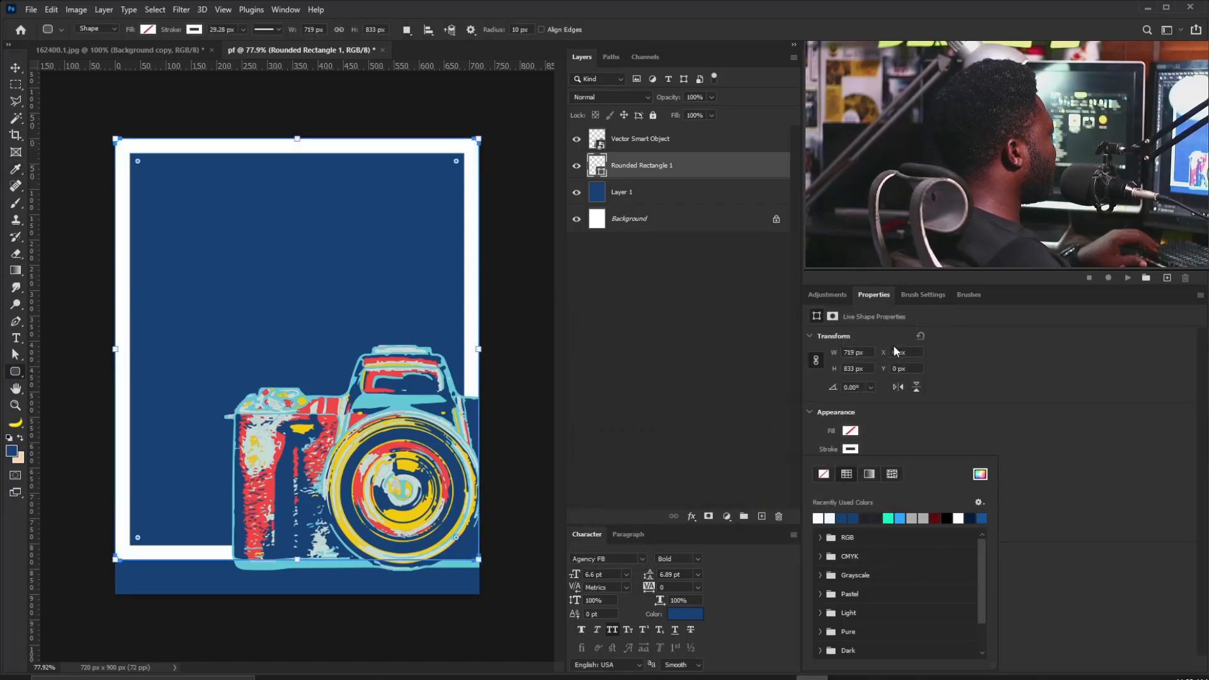
# Move the frame layer above the camera and rename the Vector Smart Object layer 'Camera'.
pyautogui.moveTo(649, 162); pyautogui.dragTo(651, 130)
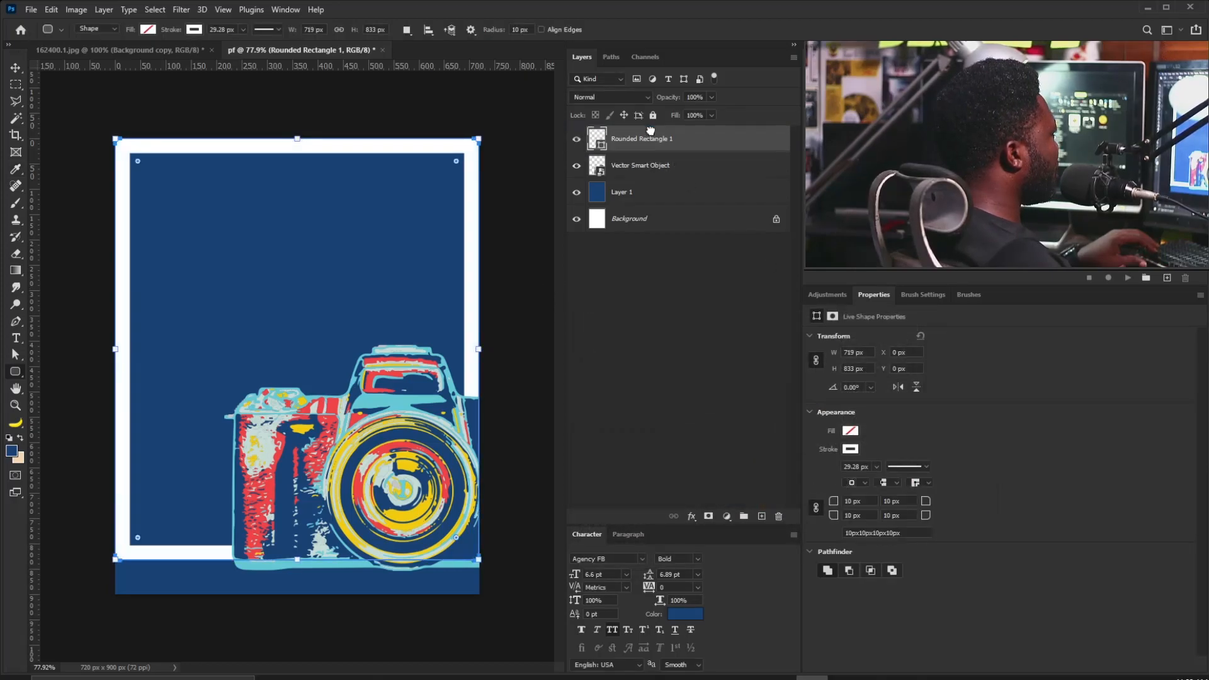
pyautogui.doubleClick(626, 165)
pyautogui.write('C')
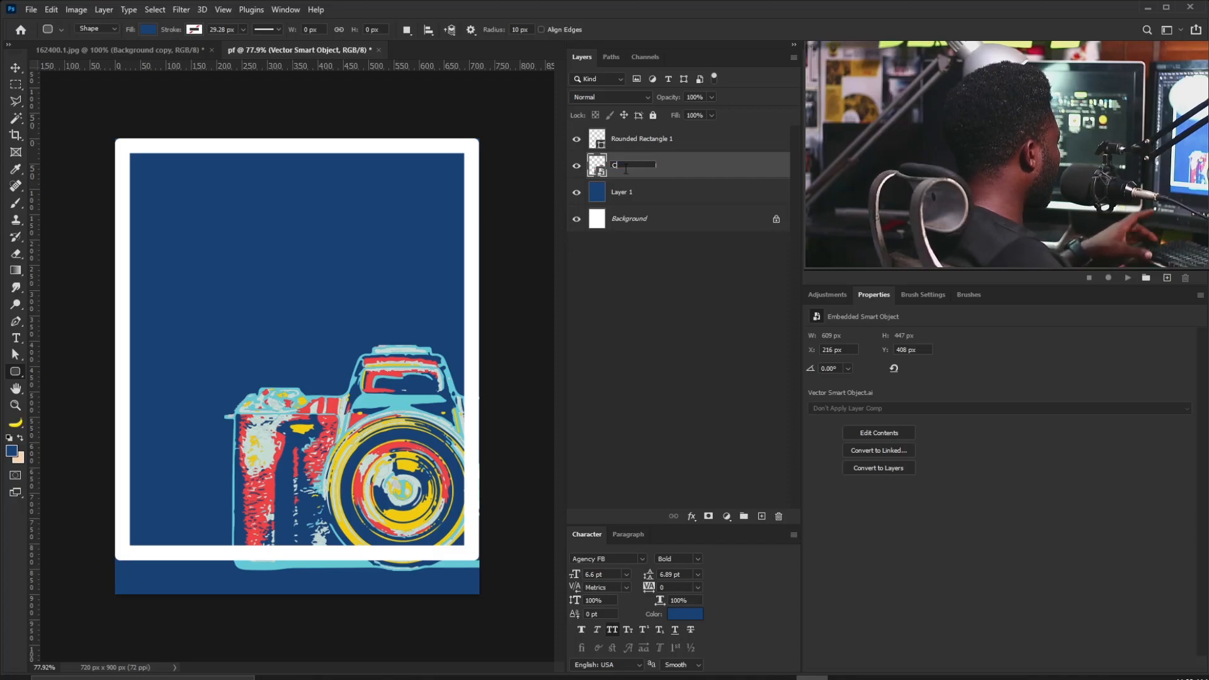
pyautogui.write('amera')
pyautogui.press('Return')
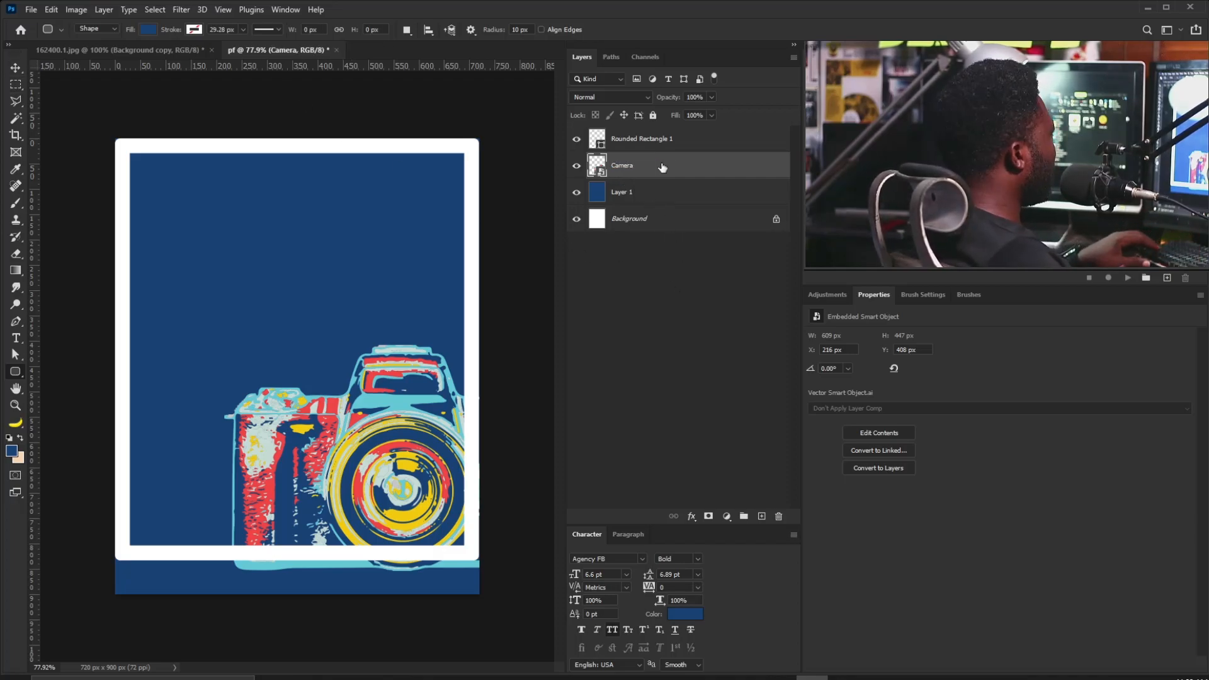
# Set the frame's corner radius to 60 px on all corners.
pyautogui.click(642, 142)
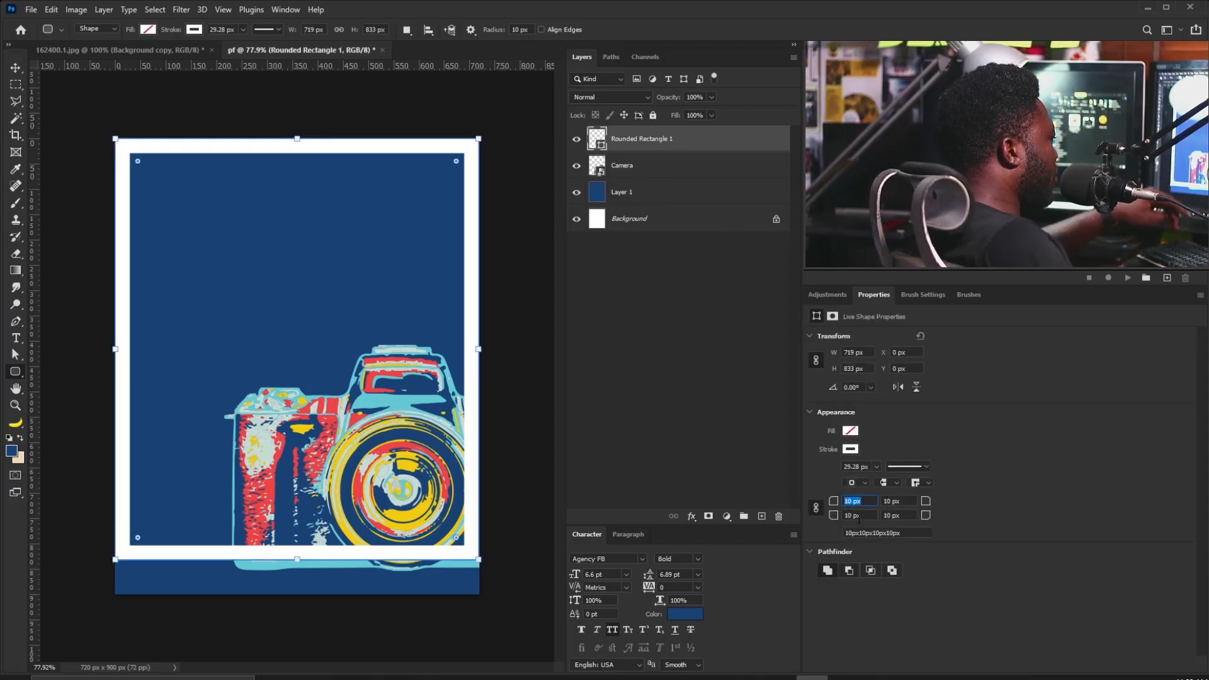
pyautogui.write('45')
pyautogui.press('Return')
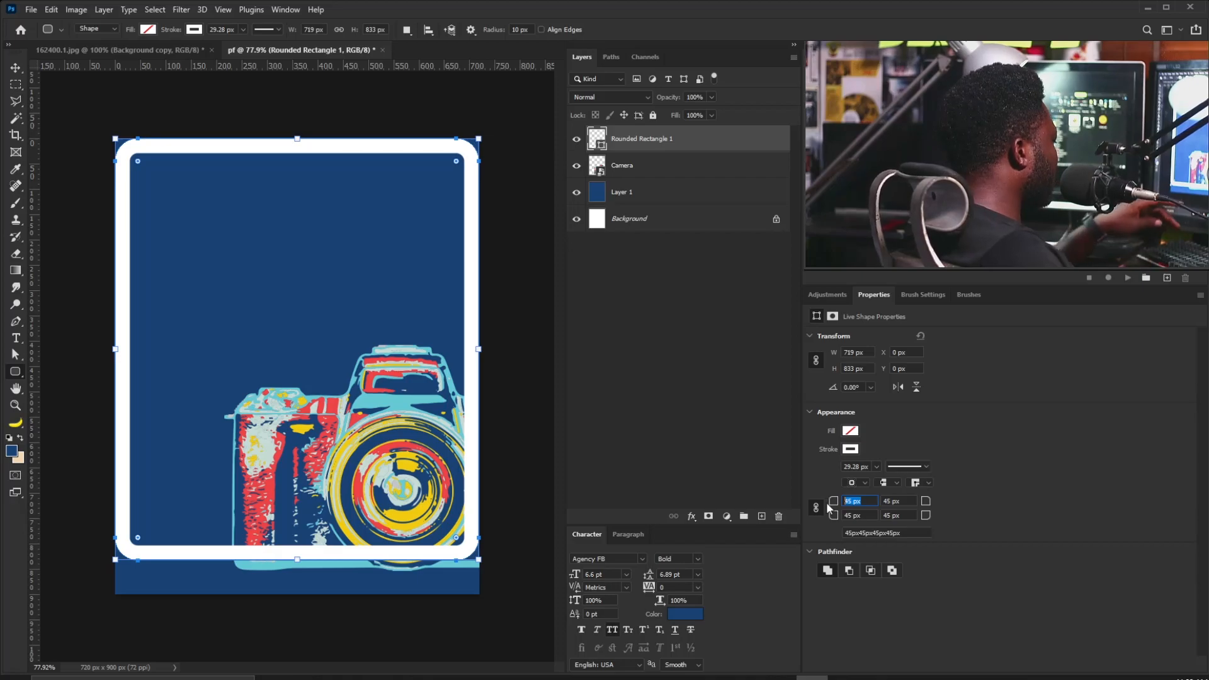
pyautogui.write('60')
pyautogui.press('Return')
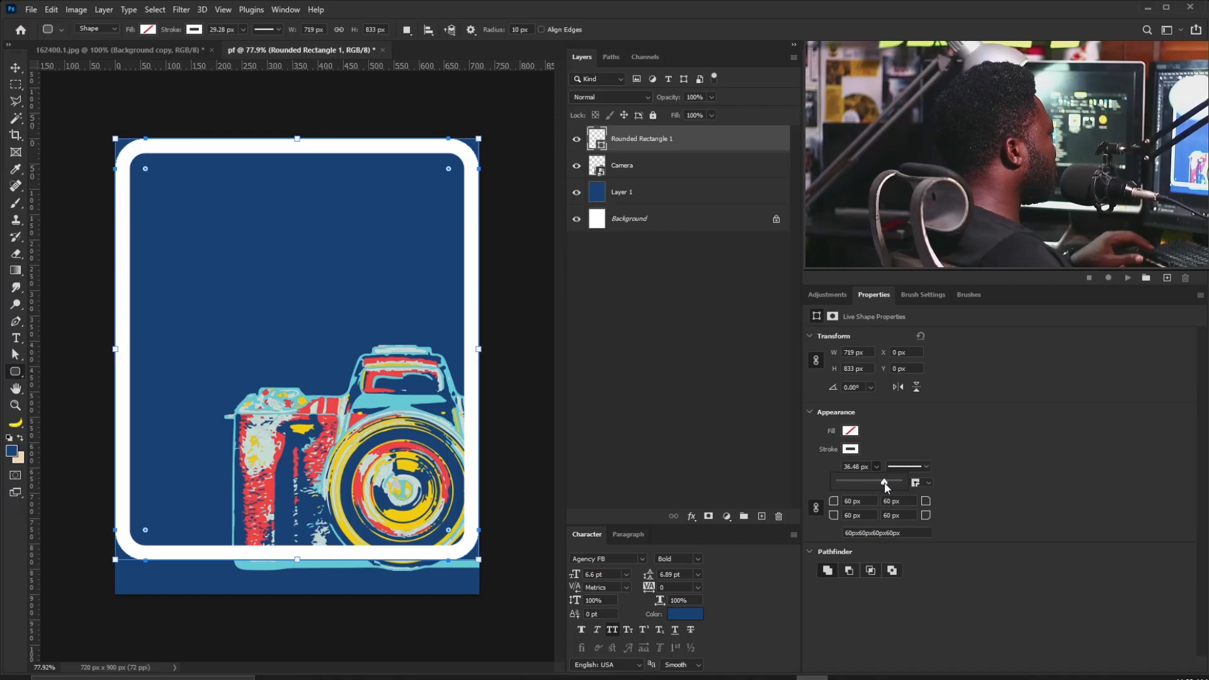
# Enlarge the white frame slightly past the page edges and add a new empty layer on top.
pyautogui.press('v')
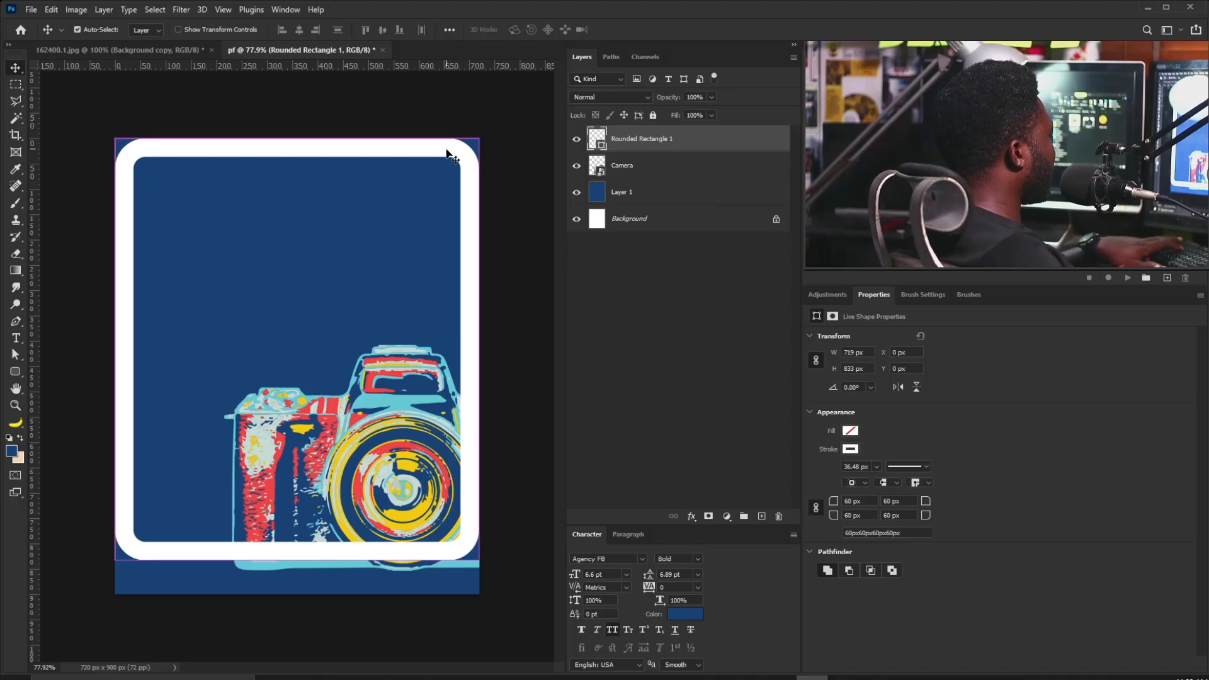
pyautogui.hotkey('ctrl', 't')
pyautogui.moveTo(484, 138); pyautogui.dragTo(492, 131)
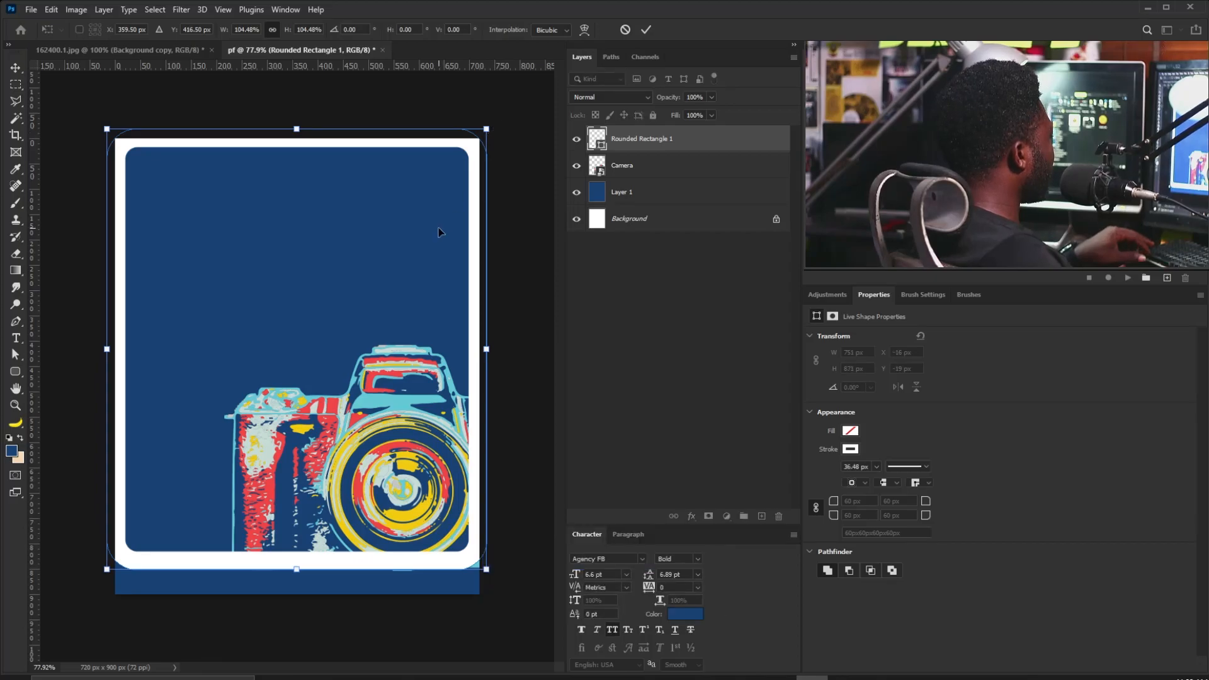
pyautogui.press('Return')
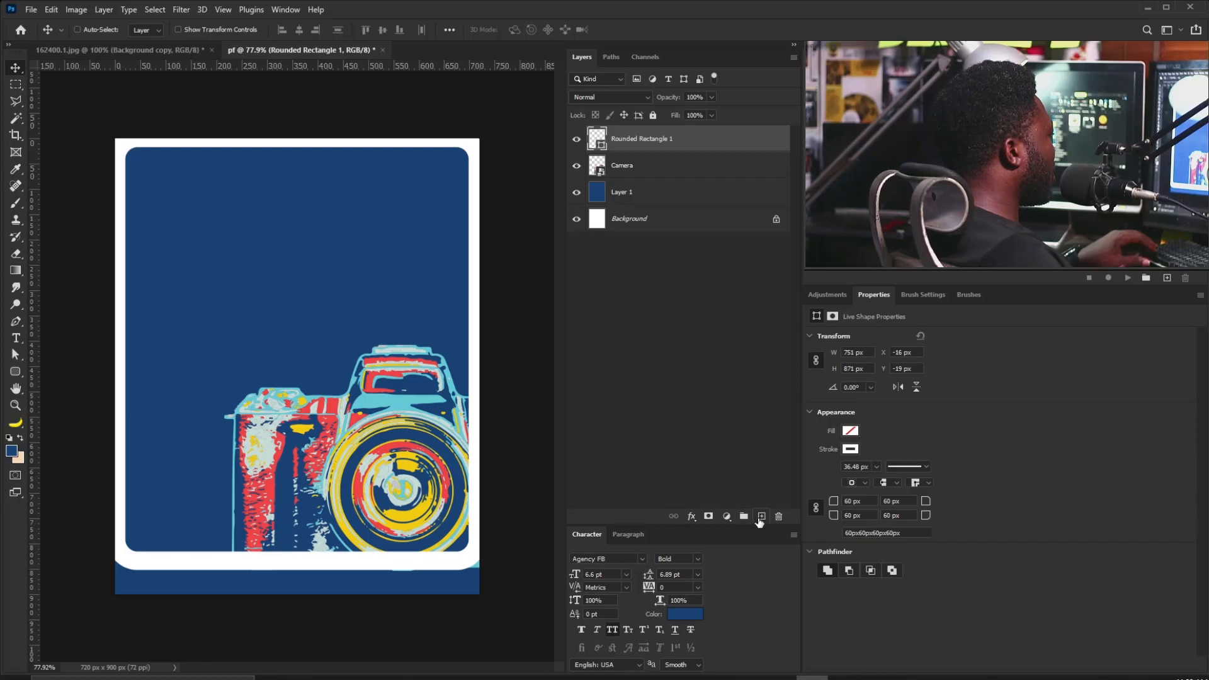
pyautogui.click(762, 517)
# Draw a white rectangle band across the bottom of the page.
pyautogui.rightClick(14, 372)
pyautogui.click(62, 372)
pyautogui.moveTo(112, 524); pyautogui.dragTo(485, 594)
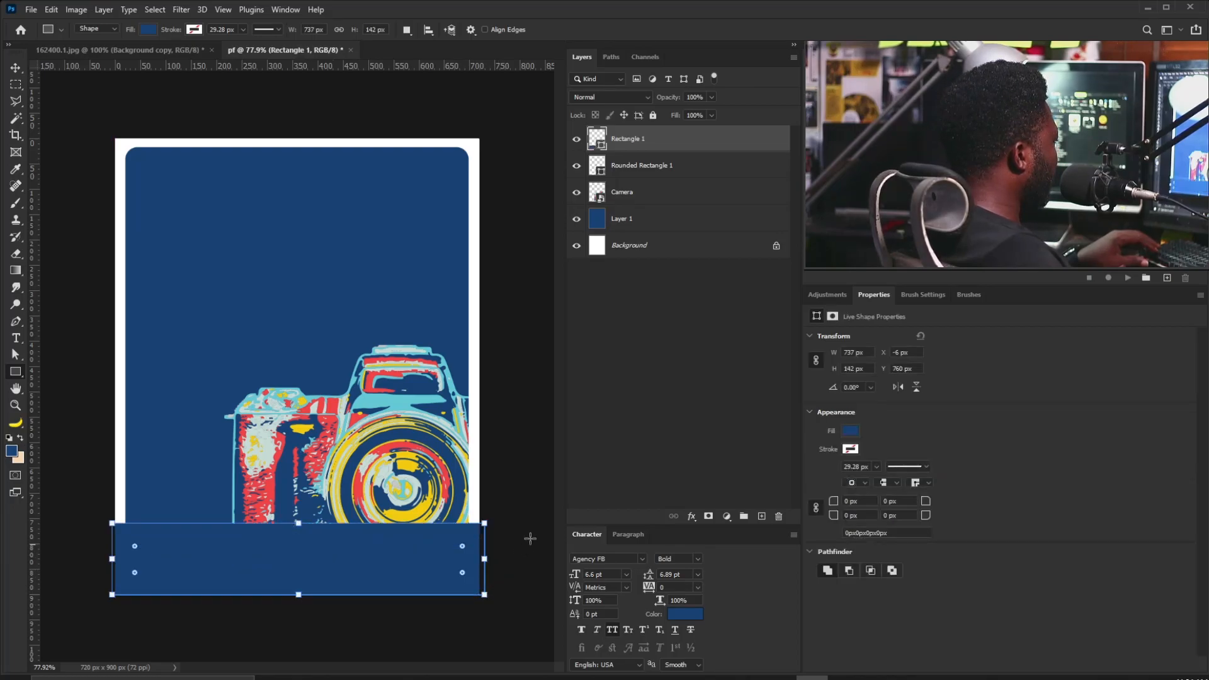
pyautogui.click(851, 431)
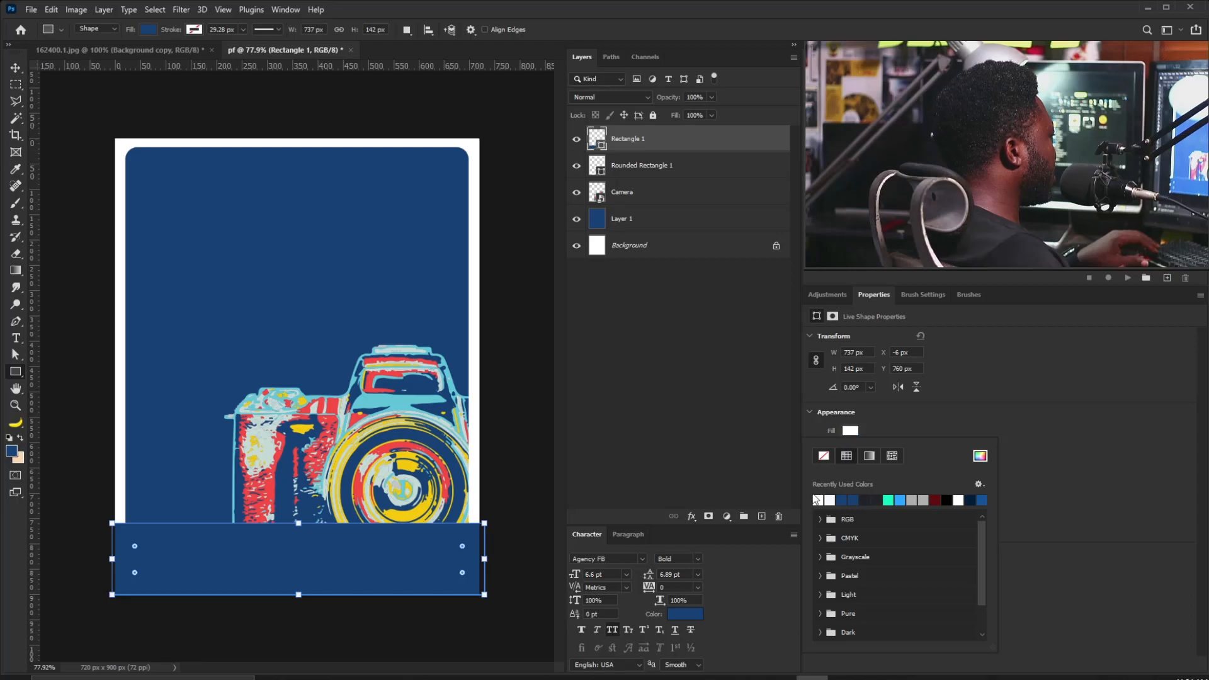
pyautogui.click(819, 500)
# Shorten and narrow the rounded frame to 743 × 807 px and nudge it into place.
pyautogui.click(17, 67)
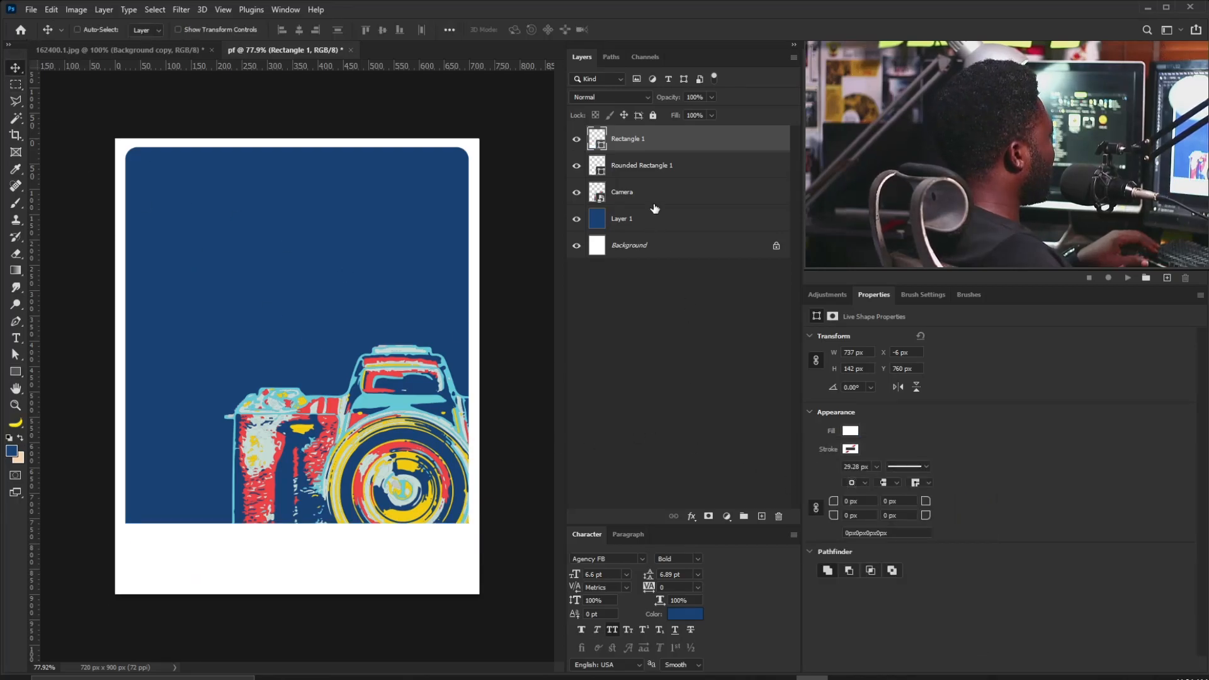
pyautogui.click(636, 174)
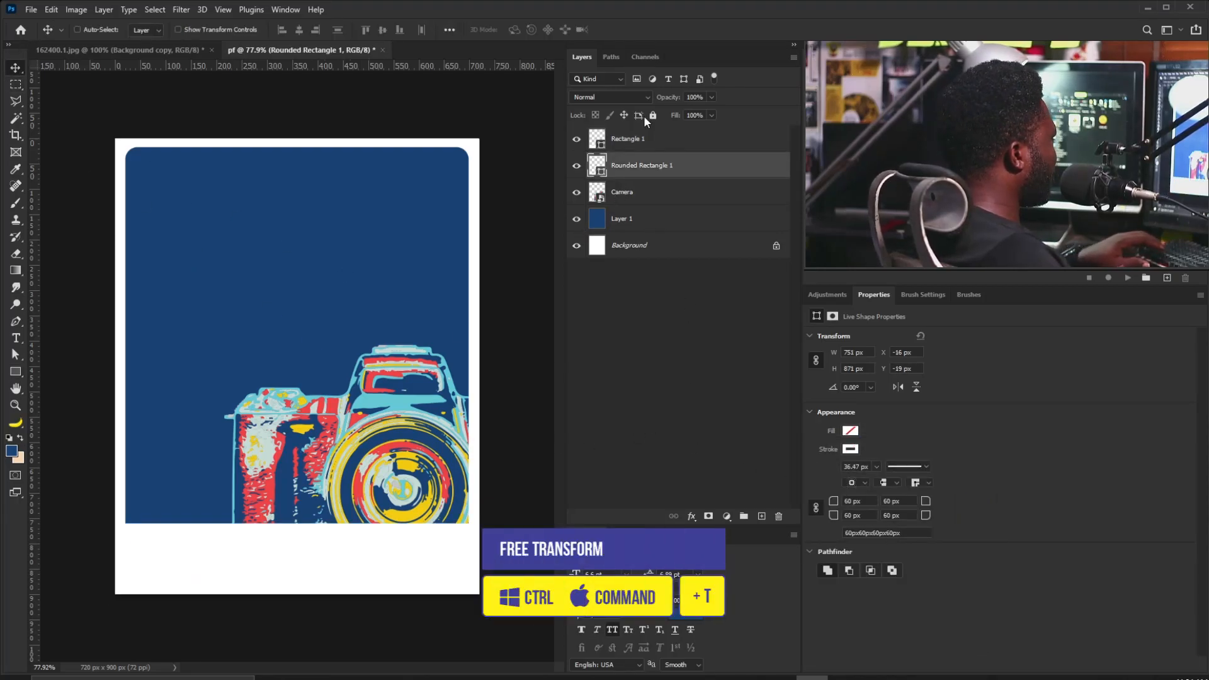
pyautogui.hotkey('ctrl', 't')
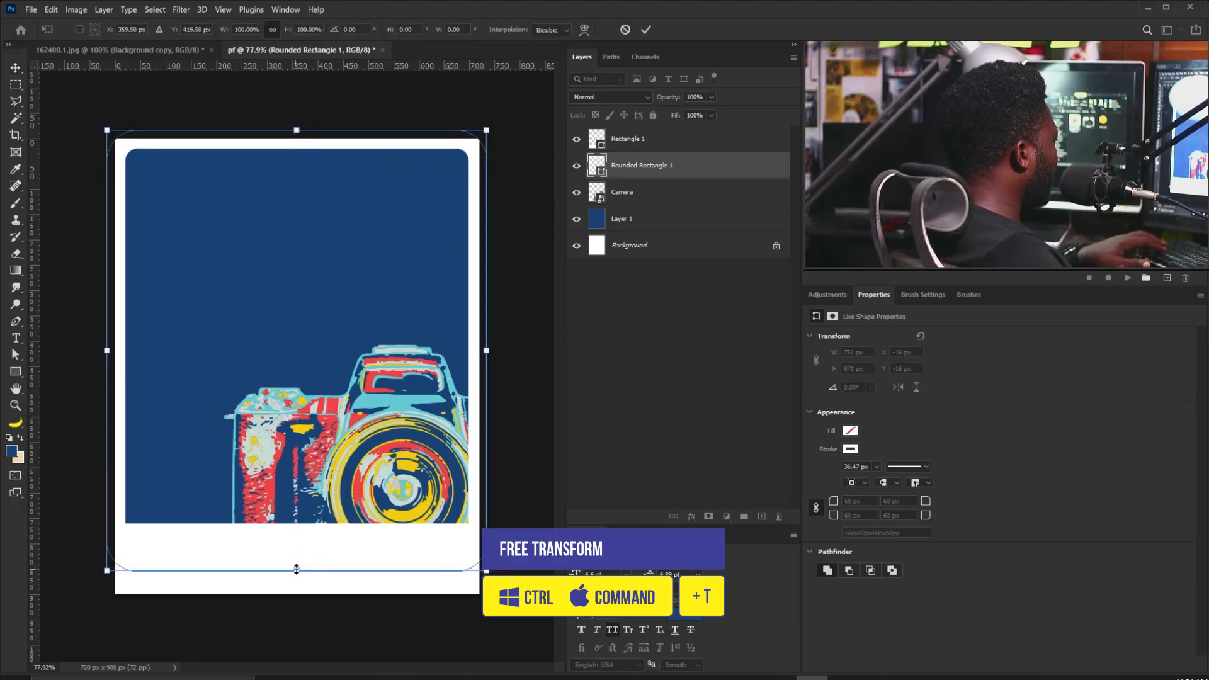
pyautogui.moveTo(296, 573); pyautogui.dragTo(304, 539)
pyautogui.press('Return')
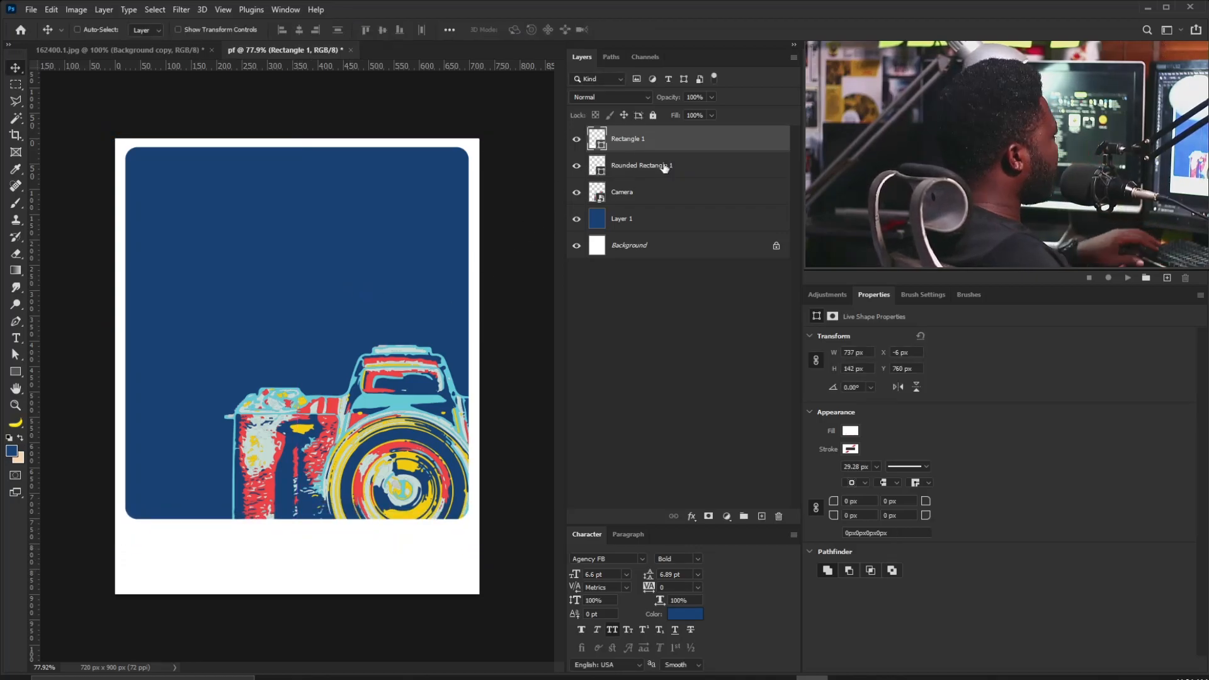
pyautogui.hotkey('ctrl', 't')
pyautogui.moveTo(486, 333); pyautogui.dragTo(485, 334)
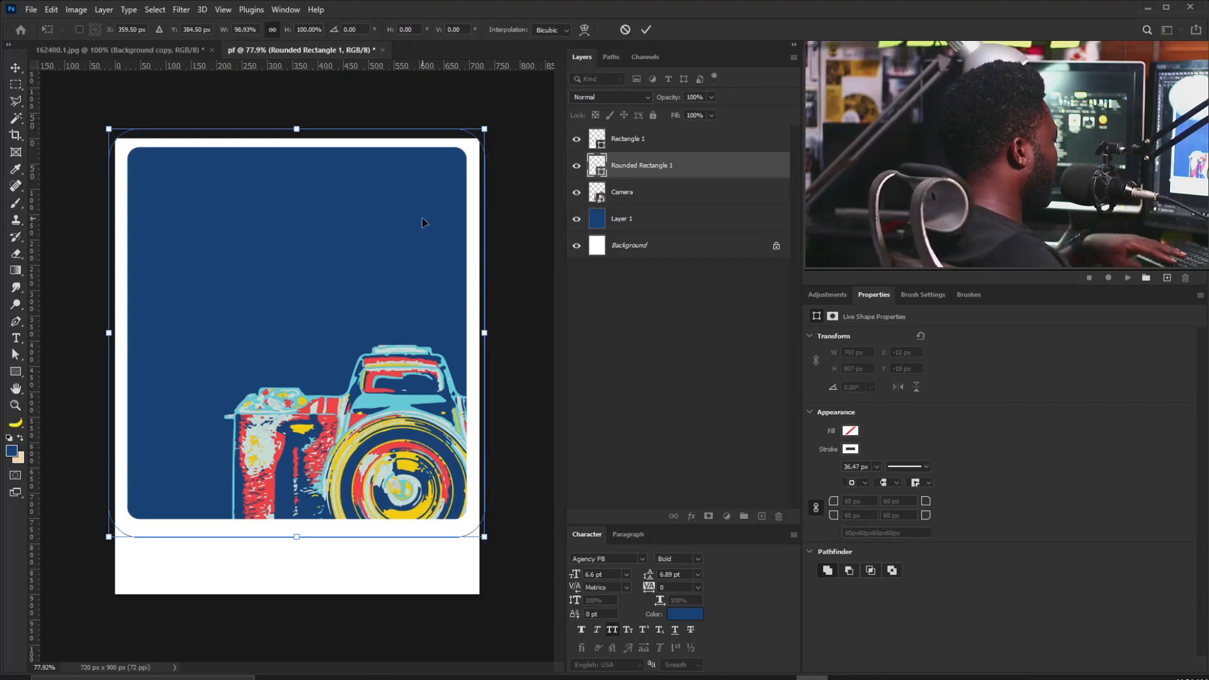
pyautogui.press('Down')
pyautogui.press('Down')
pyautogui.press('Down')
pyautogui.press('Down')
pyautogui.press('Down')
pyautogui.press('Down')
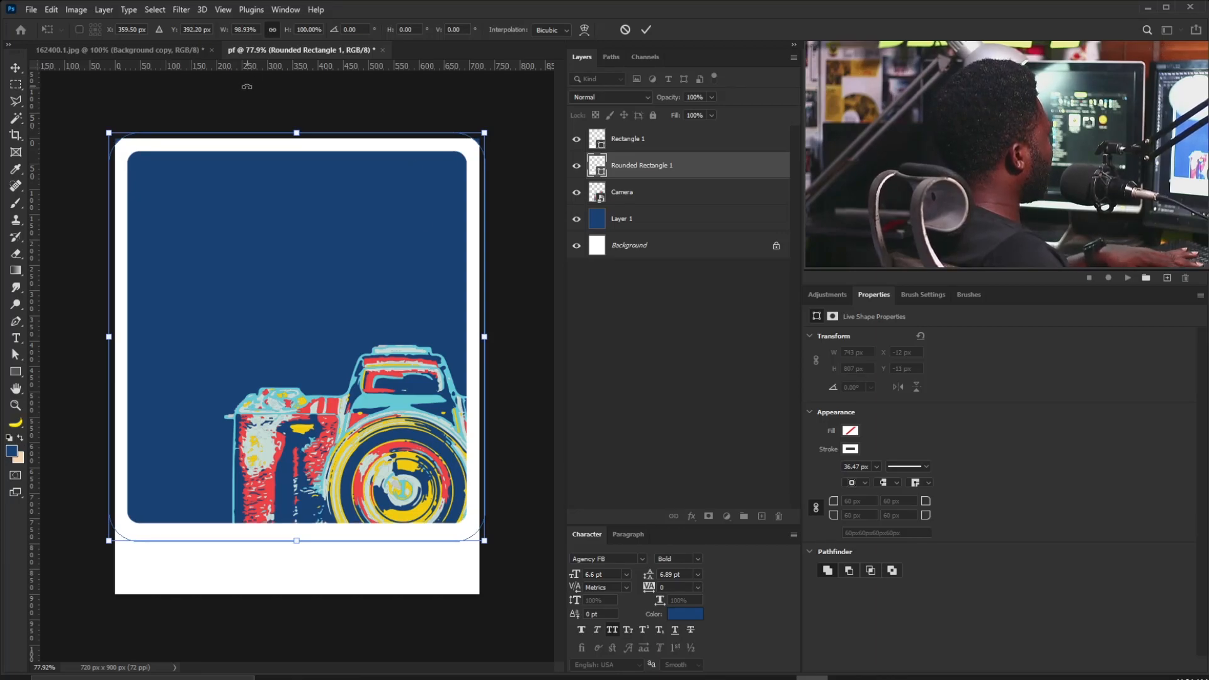
pyautogui.press('Return')
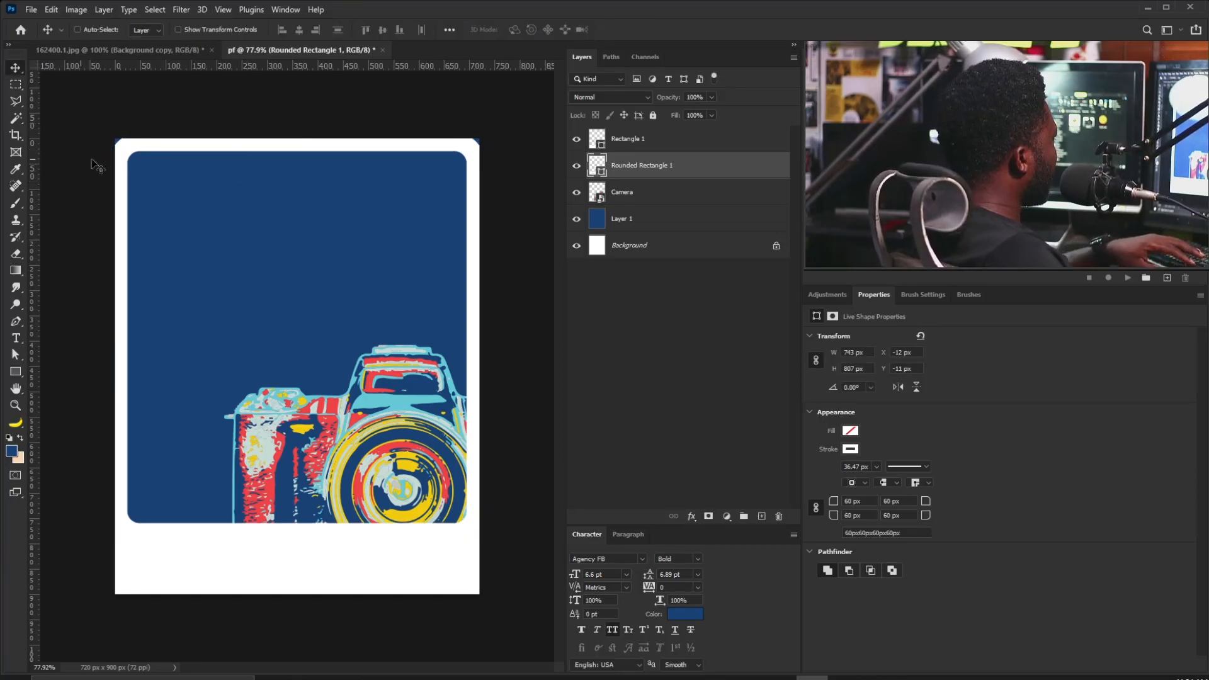
pyautogui.press('Up')
pyautogui.press('Up')
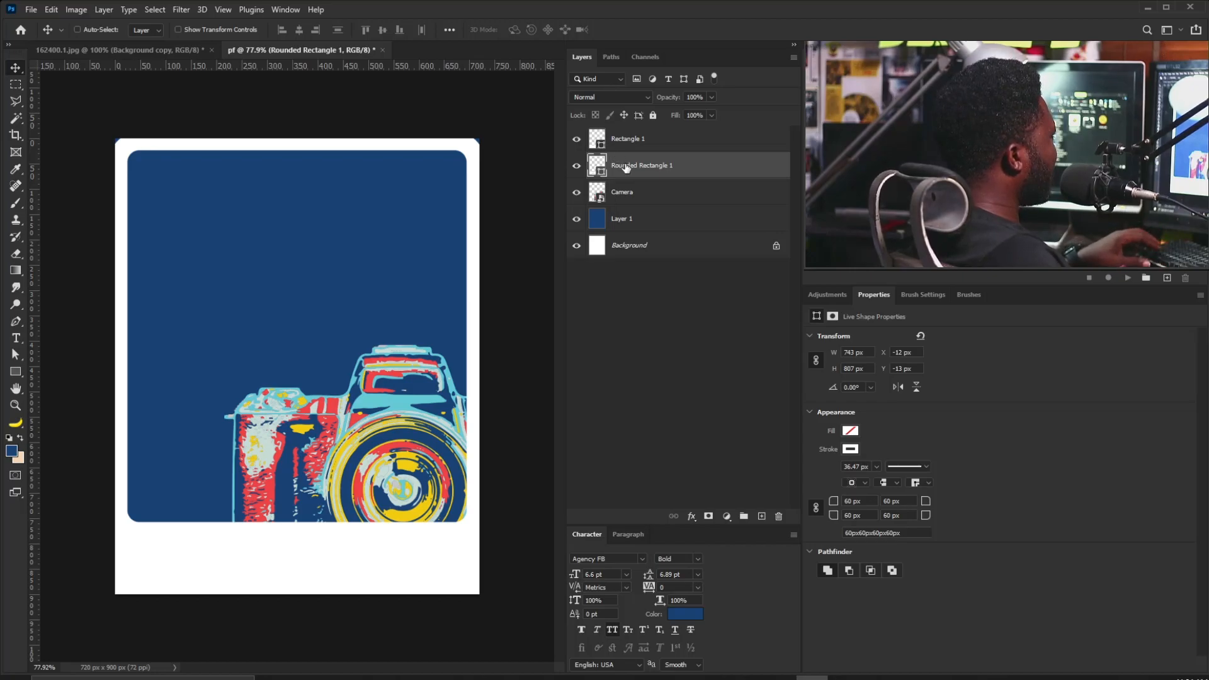
# Draw a thin white rectangle strip along the top edge of the poster.
pyautogui.click(643, 196)
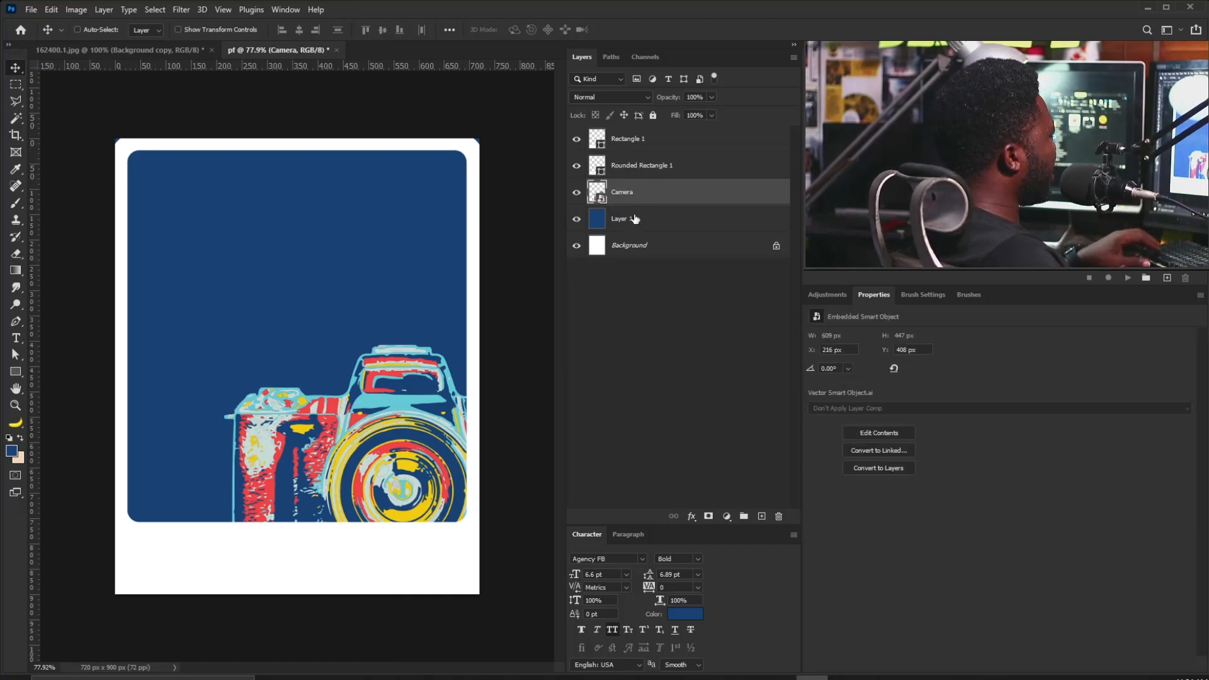
pyautogui.click(638, 146)
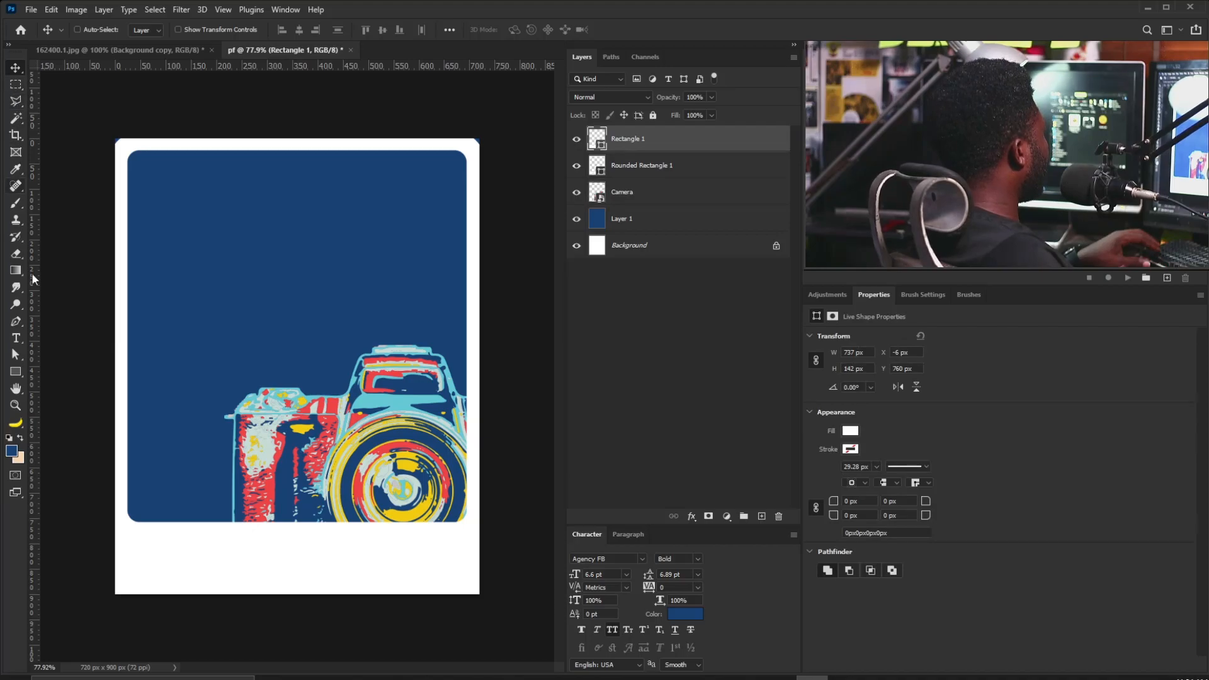
pyautogui.click(16, 371)
pyautogui.moveTo(80, 115); pyautogui.dragTo(507, 146)
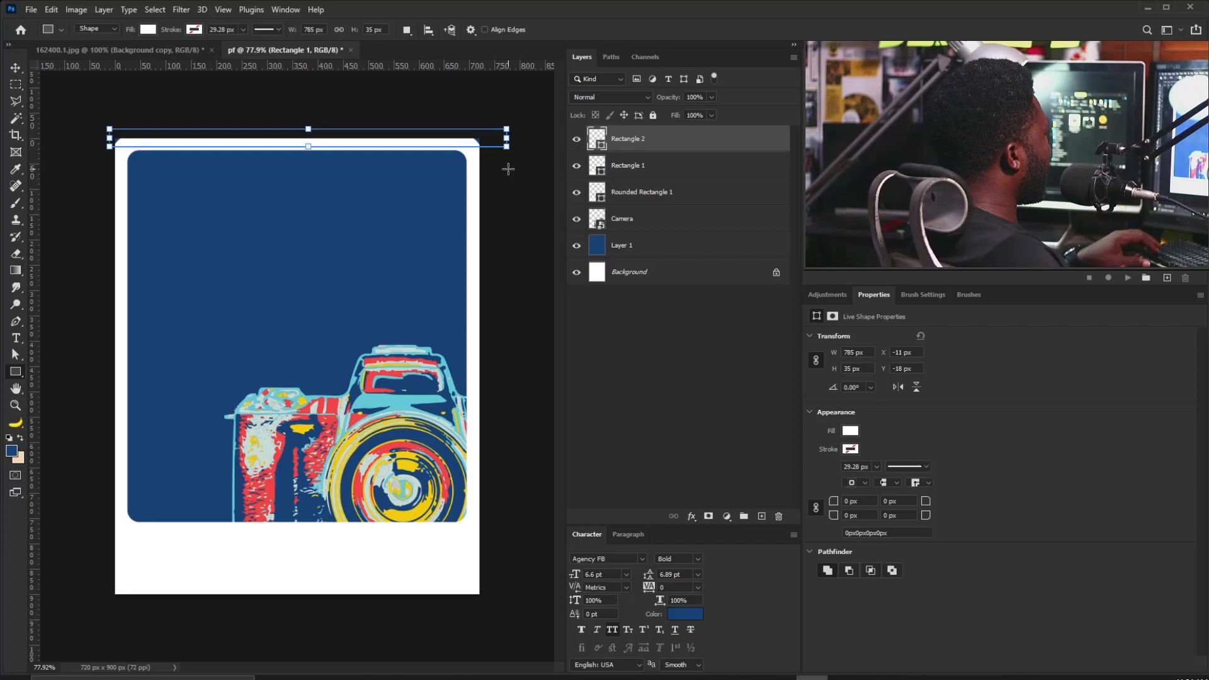
# Move the Camera artwork lower on the poster.
pyautogui.click(14, 67)
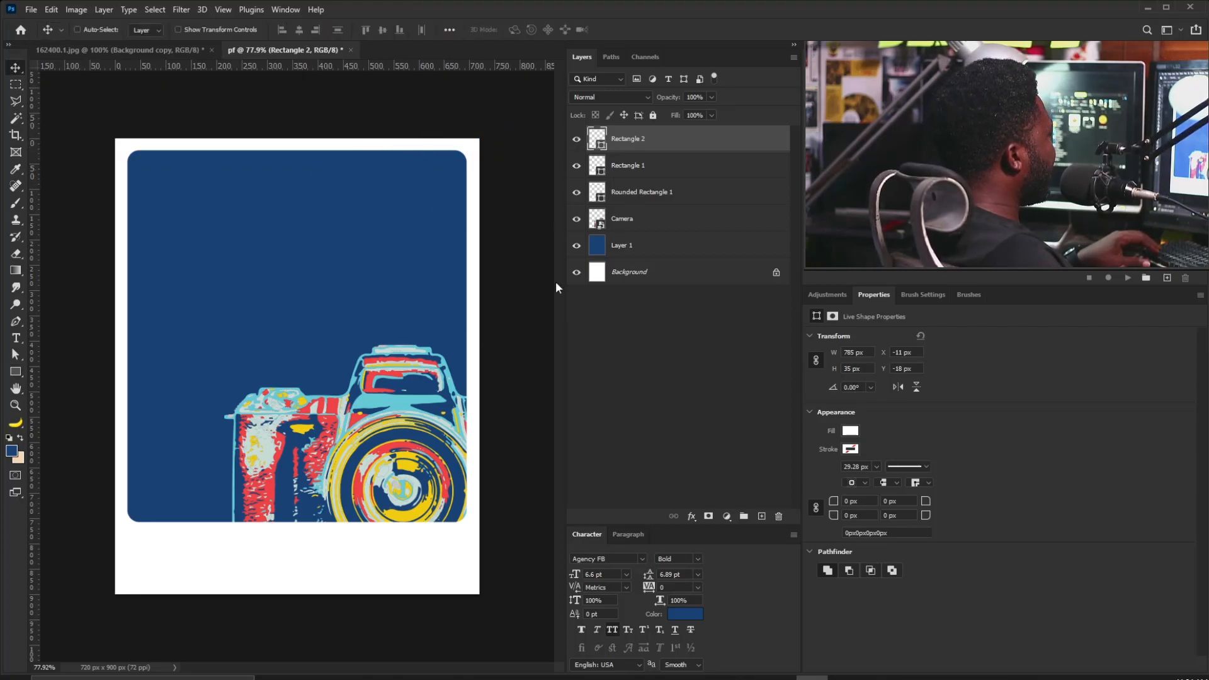
pyautogui.click(623, 219)
pyautogui.moveTo(391, 439); pyautogui.dragTo(410, 459)
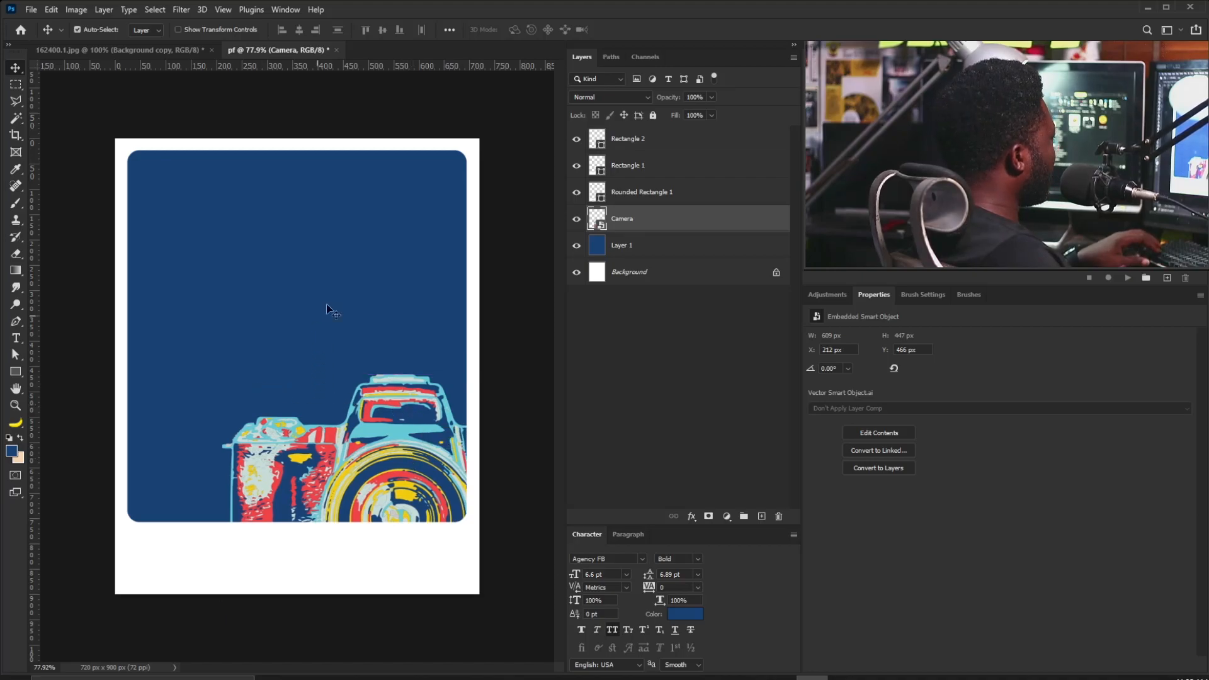
pyautogui.hotkey('ctrl', '-')
pyautogui.hotkey('ctrl', '+')
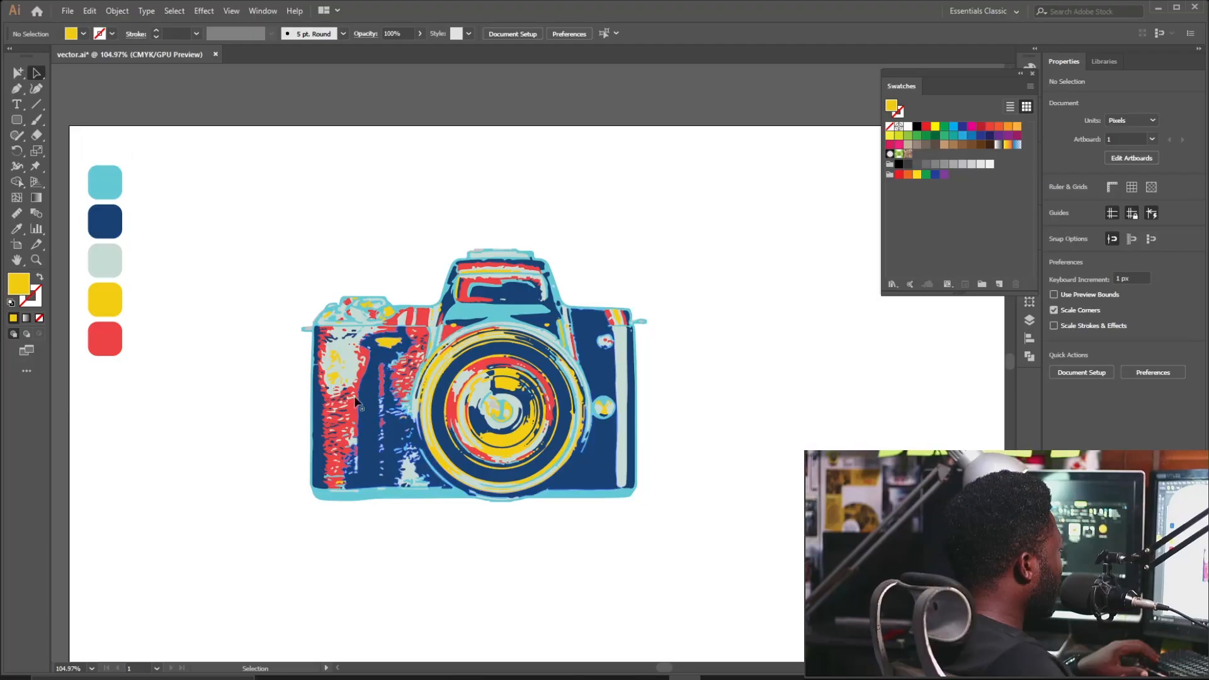
# Select the light-green, red and dark splash paths, copy them, and paste into the poster.
pyautogui.click(357, 341)
pyautogui.keyDown('shift'); pyautogui.click(367, 356); pyautogui.keyUp('shift')
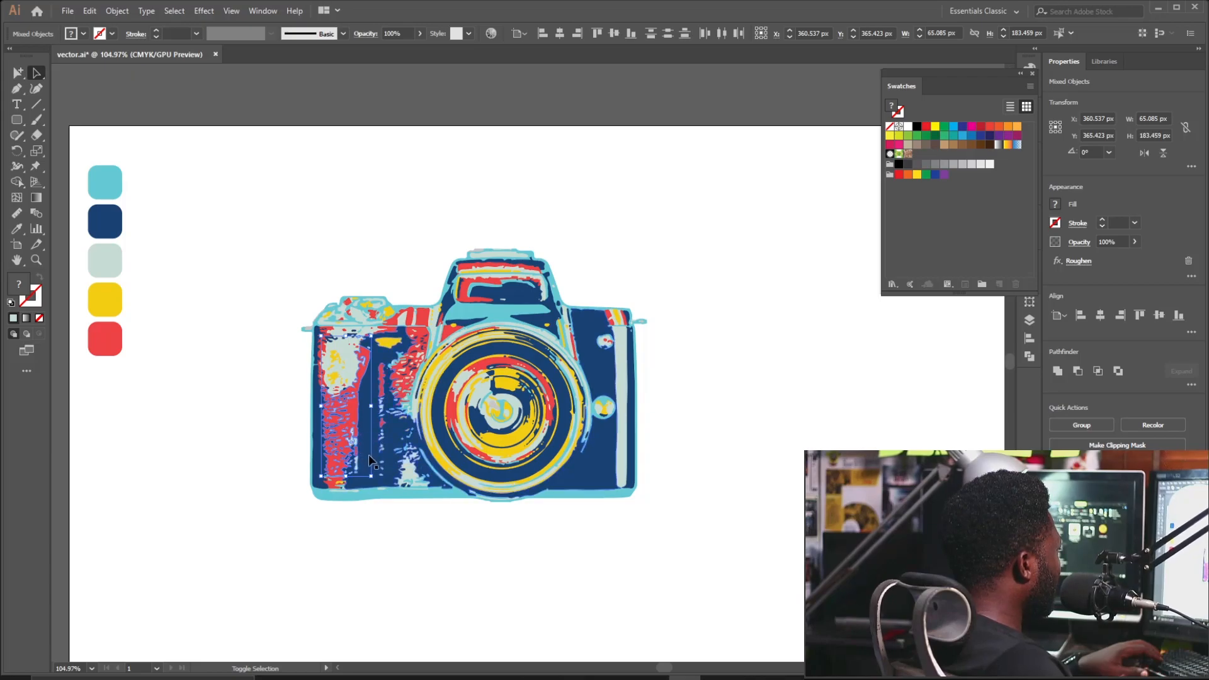
pyautogui.keyDown('shift'); pyautogui.click(391, 346); pyautogui.keyUp('shift')
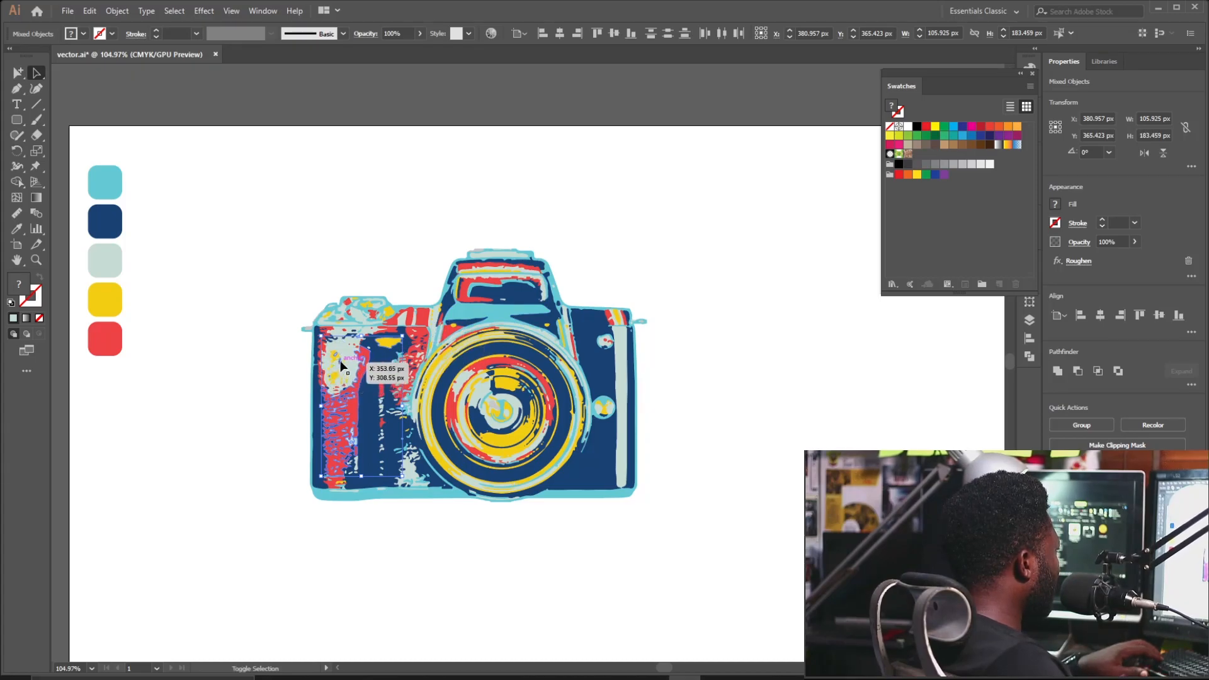
pyautogui.hotkey('ctrl', 'c')
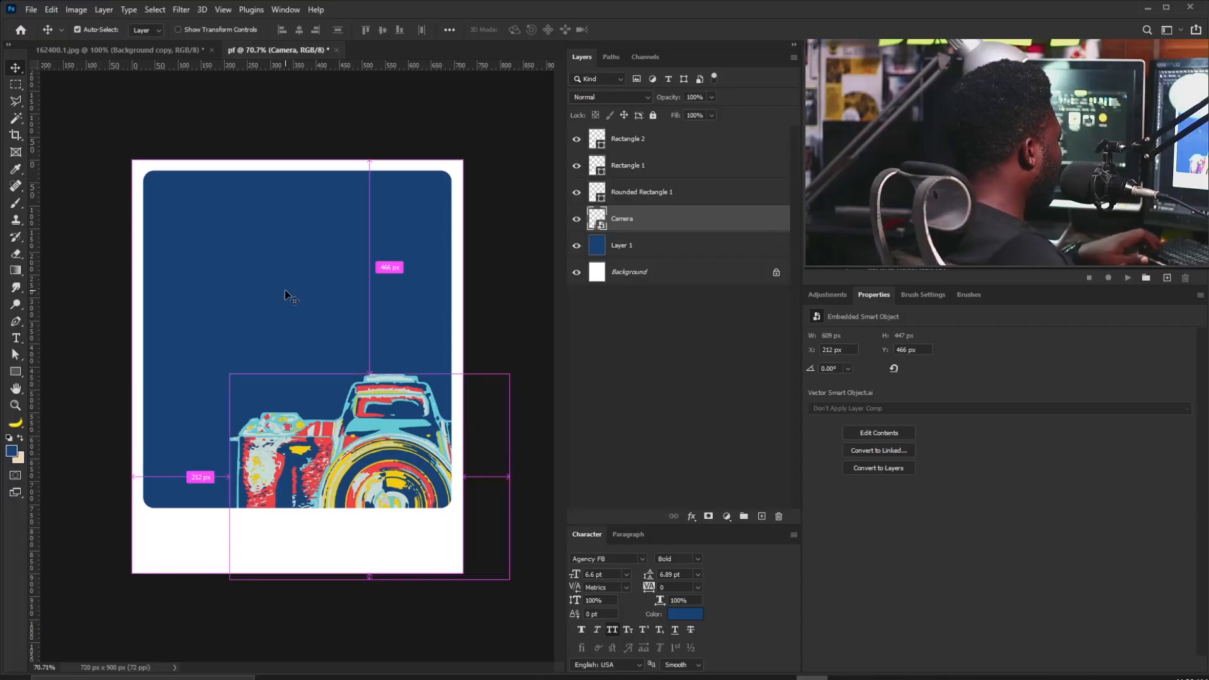
pyautogui.hotkey('ctrl', 'v')
# Paste the splash as a smart object, then scale, rotate and place it at the top-left.
pyautogui.click(446, 312)
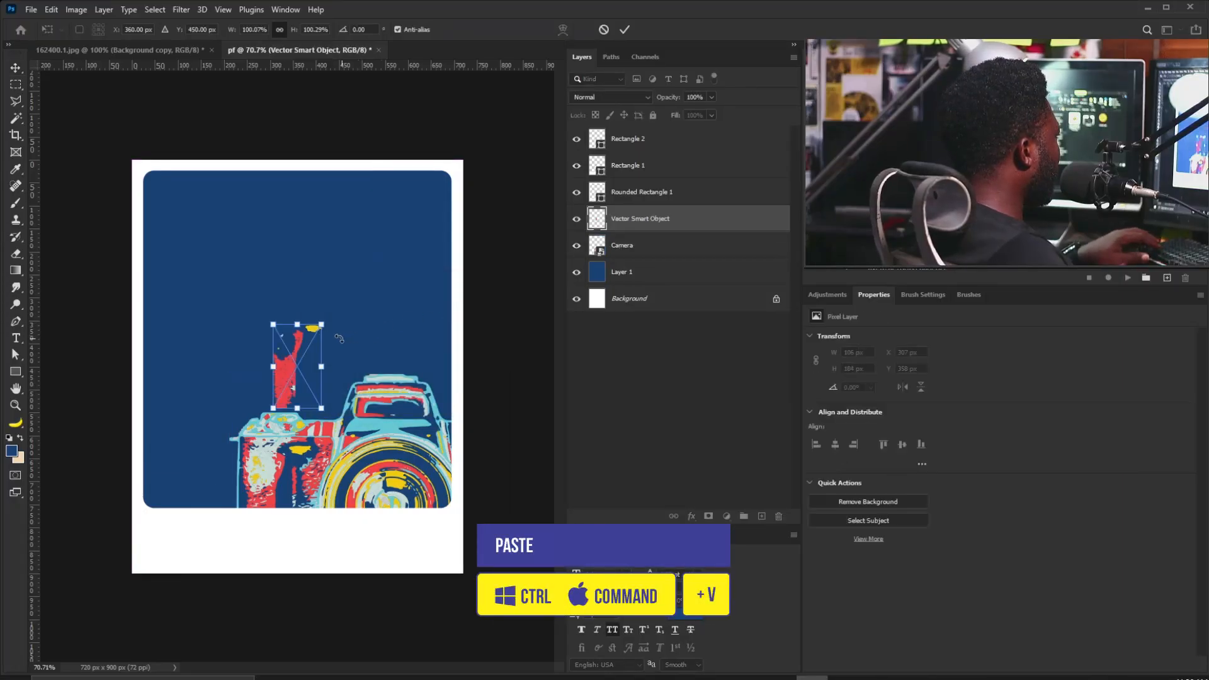
pyautogui.moveTo(324, 319); pyautogui.dragTo(451, 253)
pyautogui.moveTo(256, 414); pyautogui.dragTo(127, 351)
pyautogui.moveTo(315, 198); pyautogui.dragTo(328, 220)
pyautogui.moveTo(222, 214)
pyautogui.mouseDown()
pyautogui.moveTo(236, 207)
pyautogui.moveTo(222, 210)
pyautogui.mouseUp()
pyautogui.press('Return')
# Duplicate the splash, rotate the copy about 129°, and move both into the corner.
pyautogui.moveTo(650, 224); pyautogui.dragTo(762, 516)
pyautogui.hotkey('ctrl', 't')
pyautogui.moveTo(337, 216); pyautogui.dragTo(219, 175)
pyautogui.press('Return')
pyautogui.keyDown('shift'); pyautogui.click(655, 241); pyautogui.keyUp('shift')
pyautogui.moveTo(261, 253)
pyautogui.mouseDown()
pyautogui.moveTo(234, 243)
pyautogui.moveTo(254, 244)
pyautogui.mouseUp()
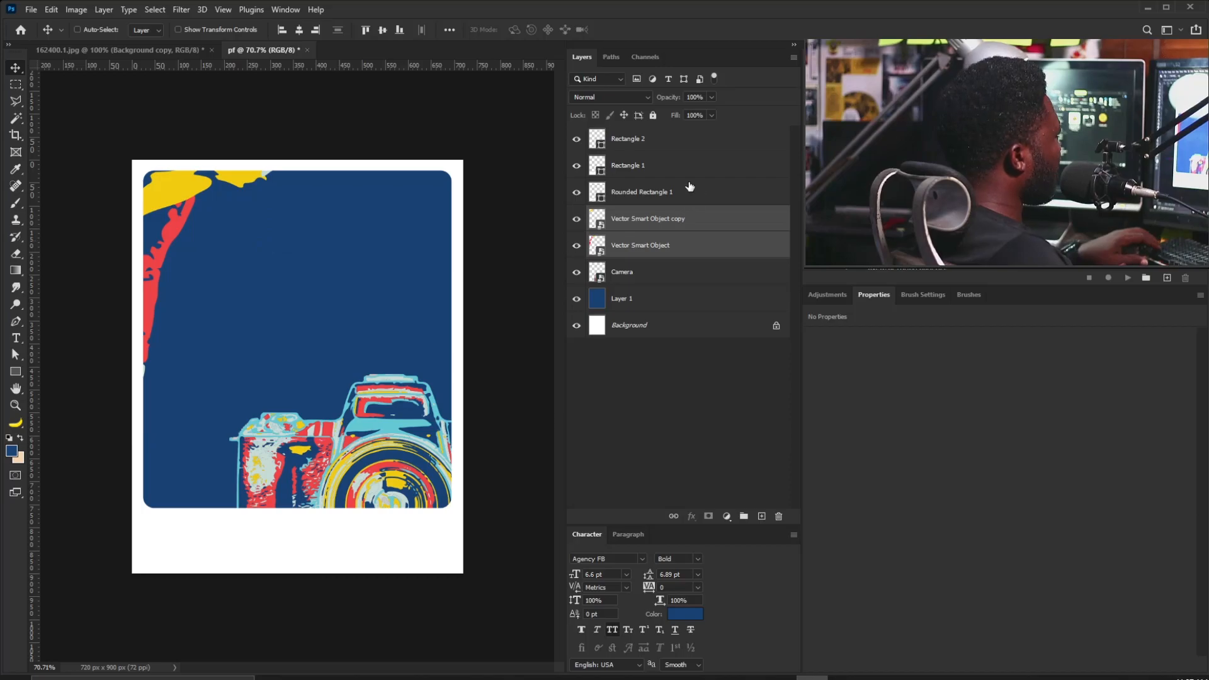
# Group the layers from Rectangle 2 down to Camera as 'Art' and start a new text layer.
pyautogui.click(666, 144)
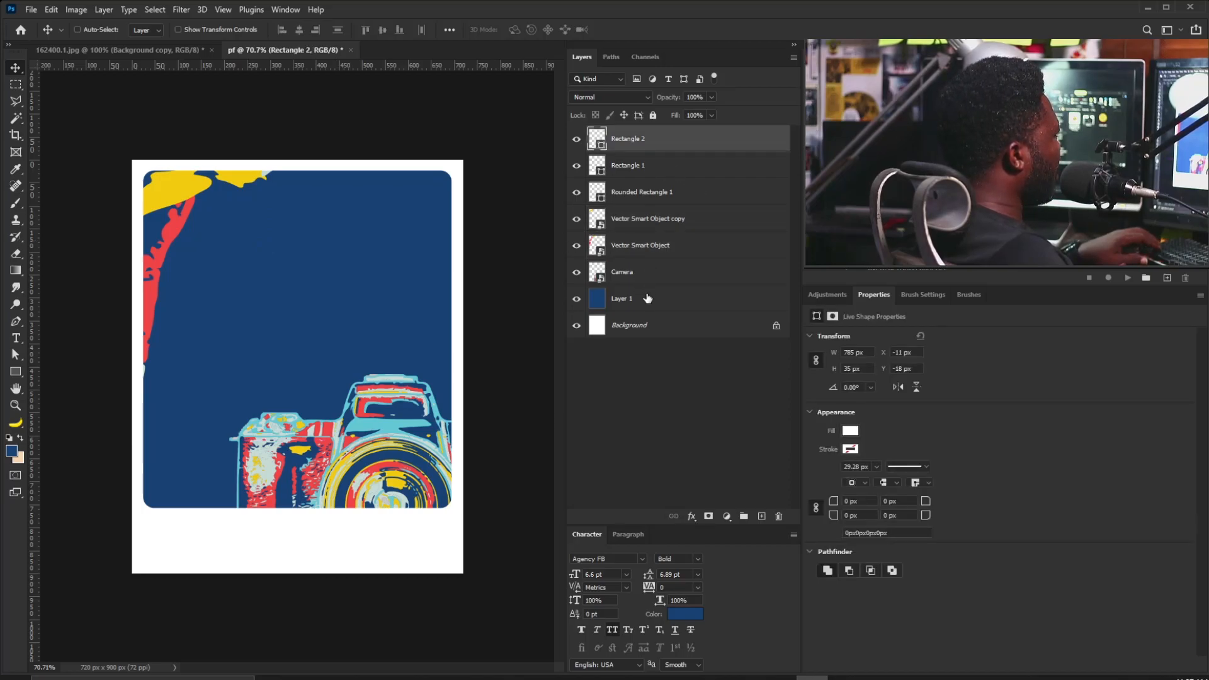
pyautogui.keyDown('shift'); pyautogui.click(646, 282); pyautogui.keyUp('shift')
pyautogui.click(744, 516)
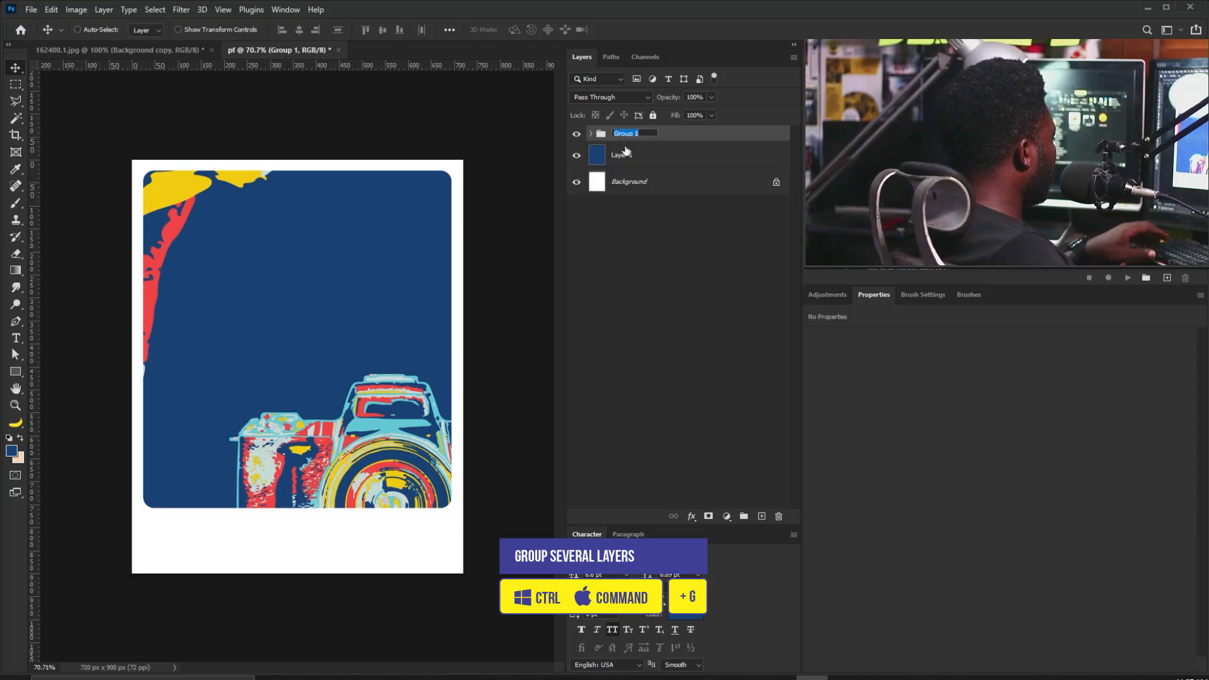
pyautogui.write('Art')
pyautogui.press('Return')
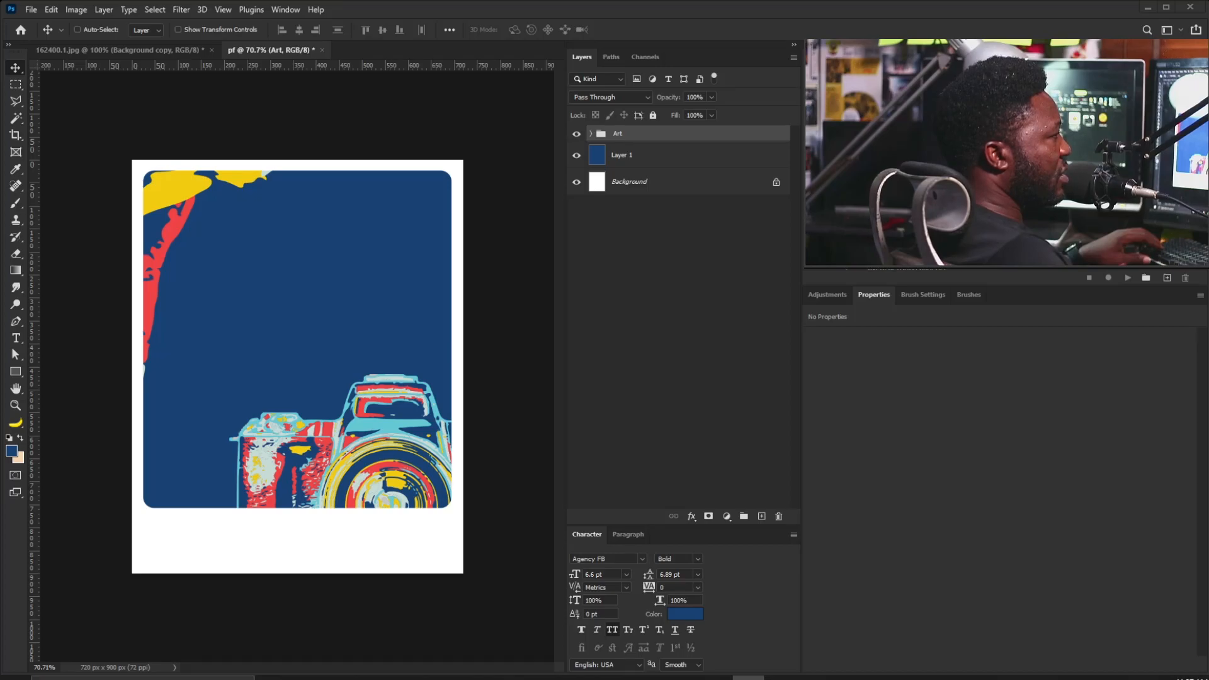
pyautogui.press('t')
pyautogui.click(311, 237)
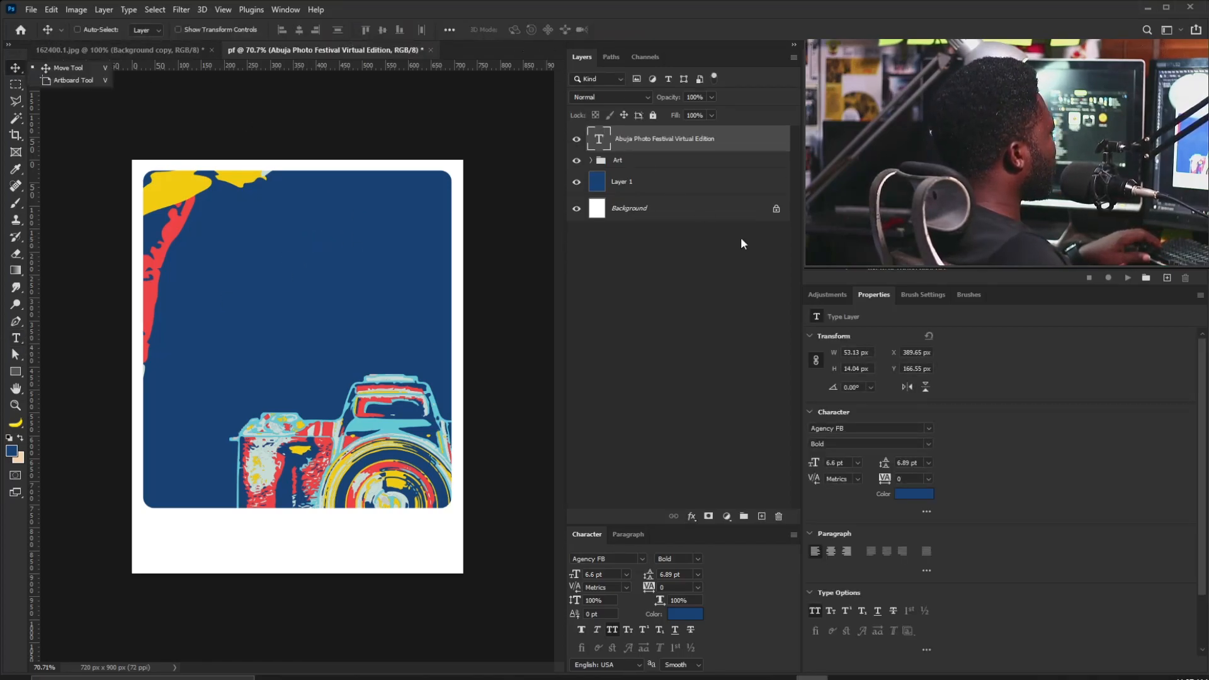
# Colour the title text with yellow sampled from the artwork and enlarge it.
pyautogui.click(917, 495)
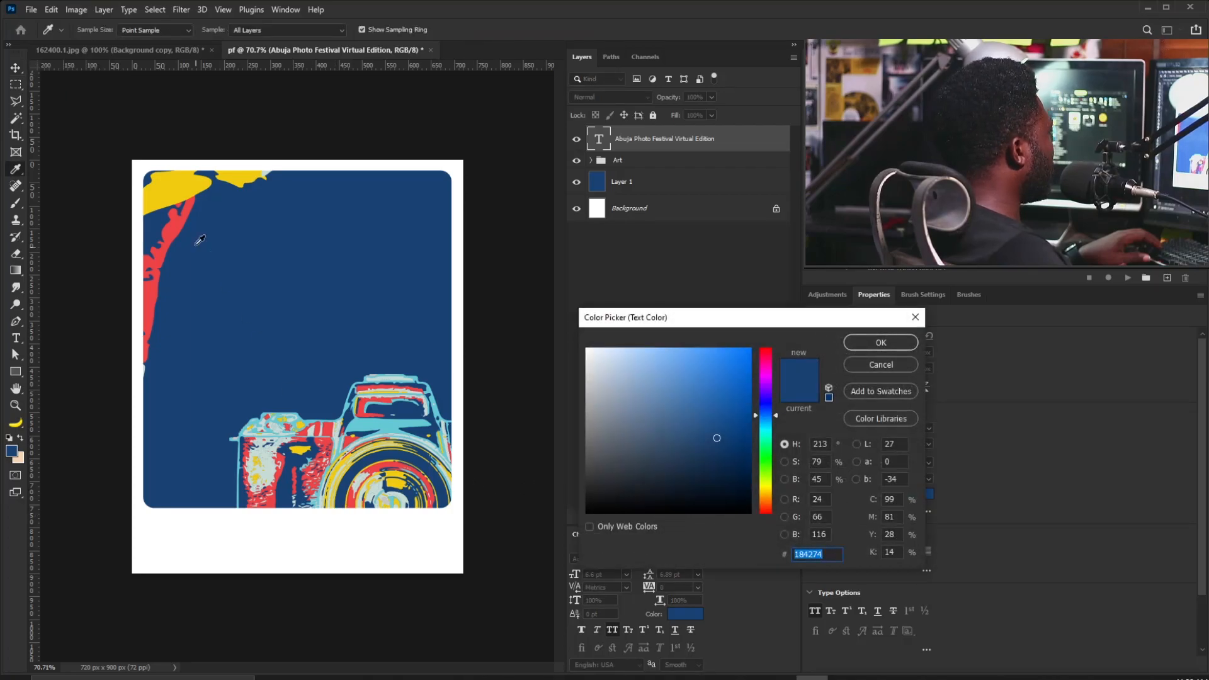
pyautogui.click(186, 184)
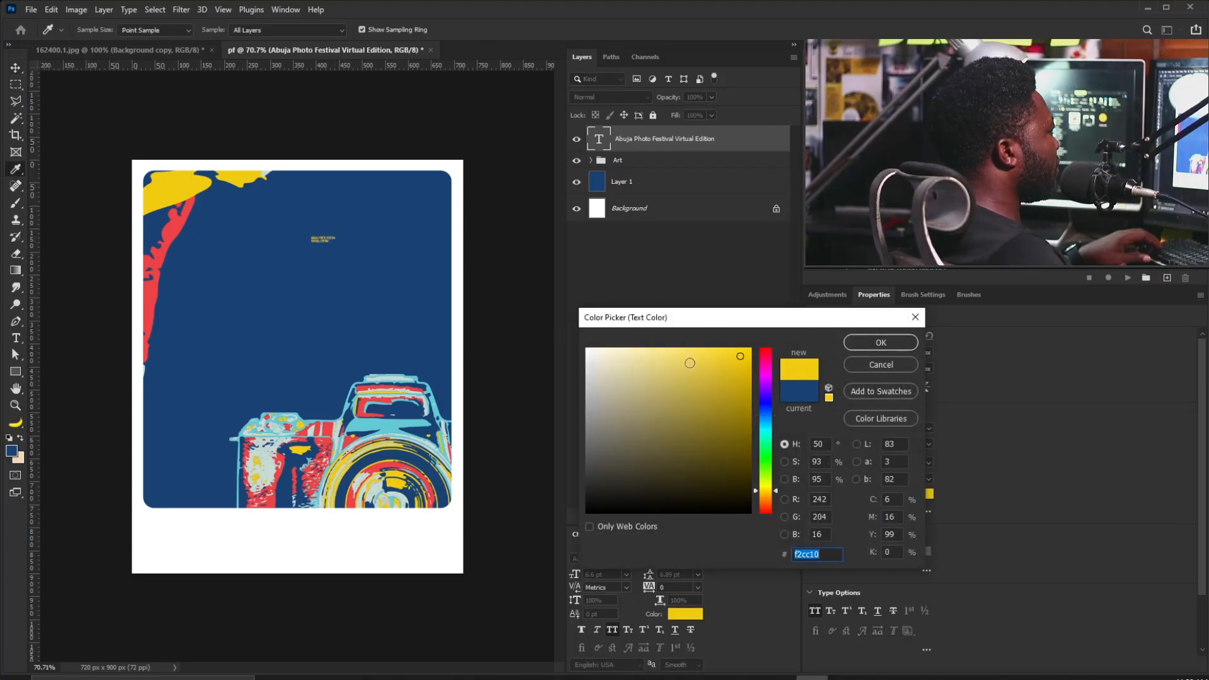
pyautogui.click(881, 344)
pyautogui.hotkey('ctrl', 't')
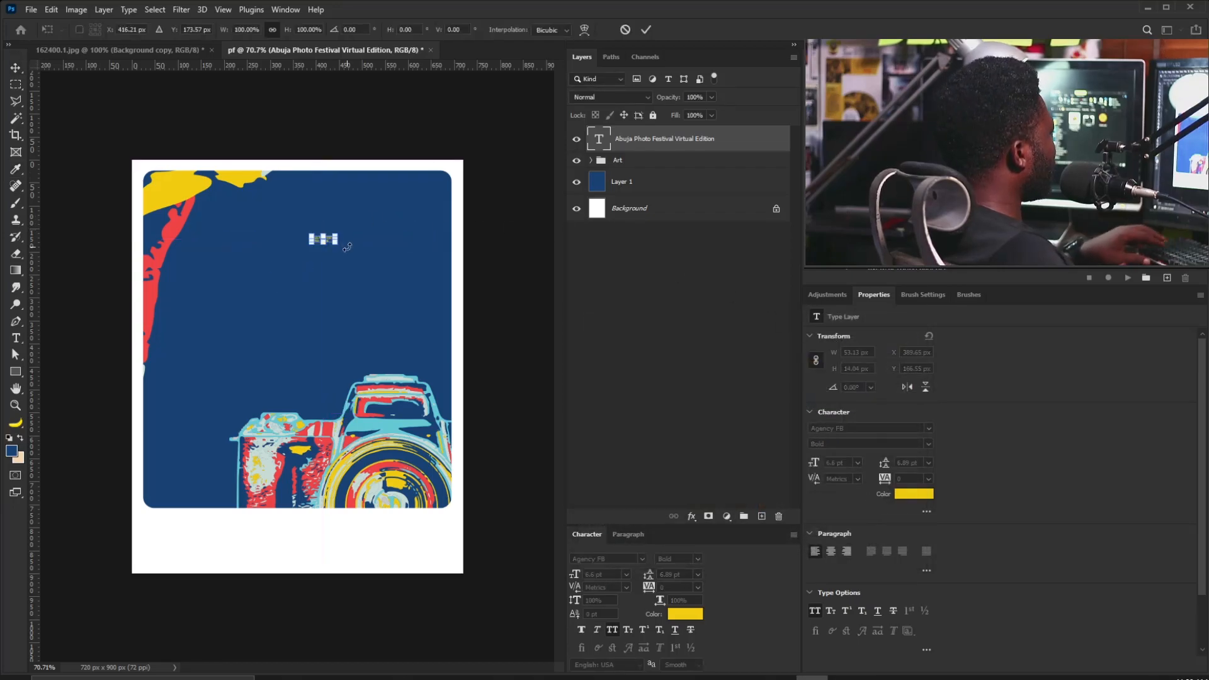
pyautogui.moveTo(376, 222)
pyautogui.mouseDown()
pyautogui.moveTo(403, 207)
pyautogui.moveTo(390, 216)
pyautogui.mouseUp()
pyautogui.press('Return')
# Join the title onto one line and set it in Gotham HTF Bold.
pyautogui.doubleClick(371, 224)
pyautogui.click(254, 248)
pyautogui.press('BackSpace')
pyautogui.hotkey('ctrl', 'a')
pyautogui.click(859, 427)
pyautogui.write('gotham')
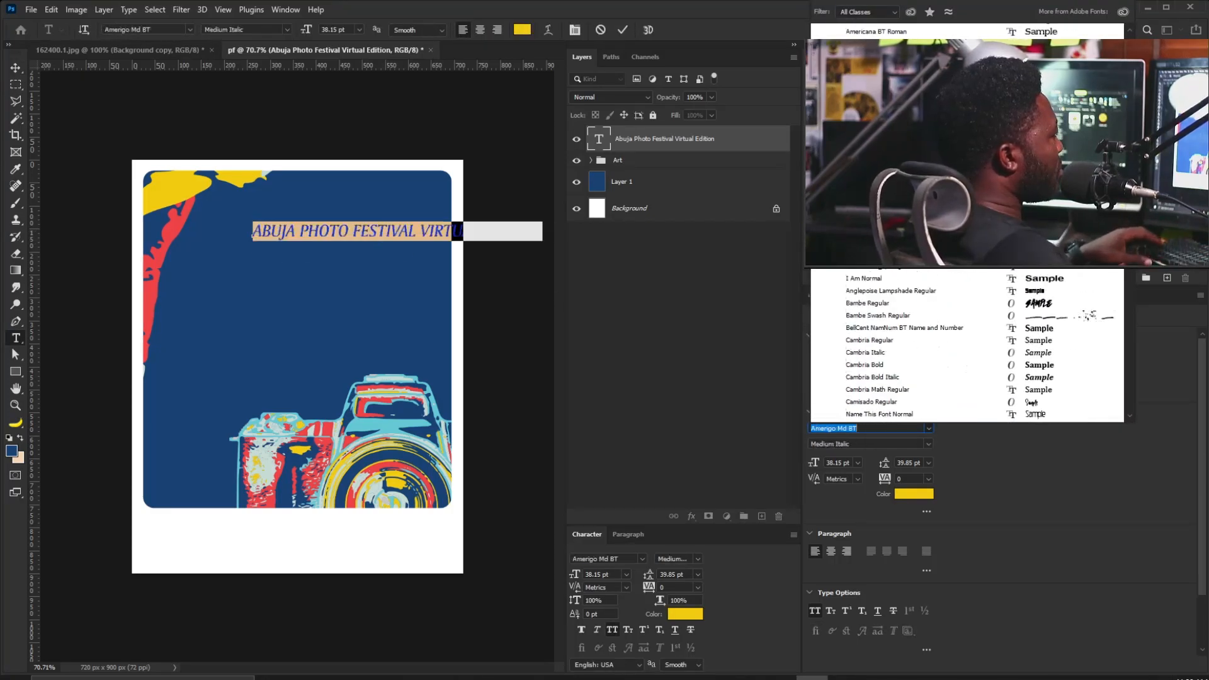
pyautogui.write('gotham')
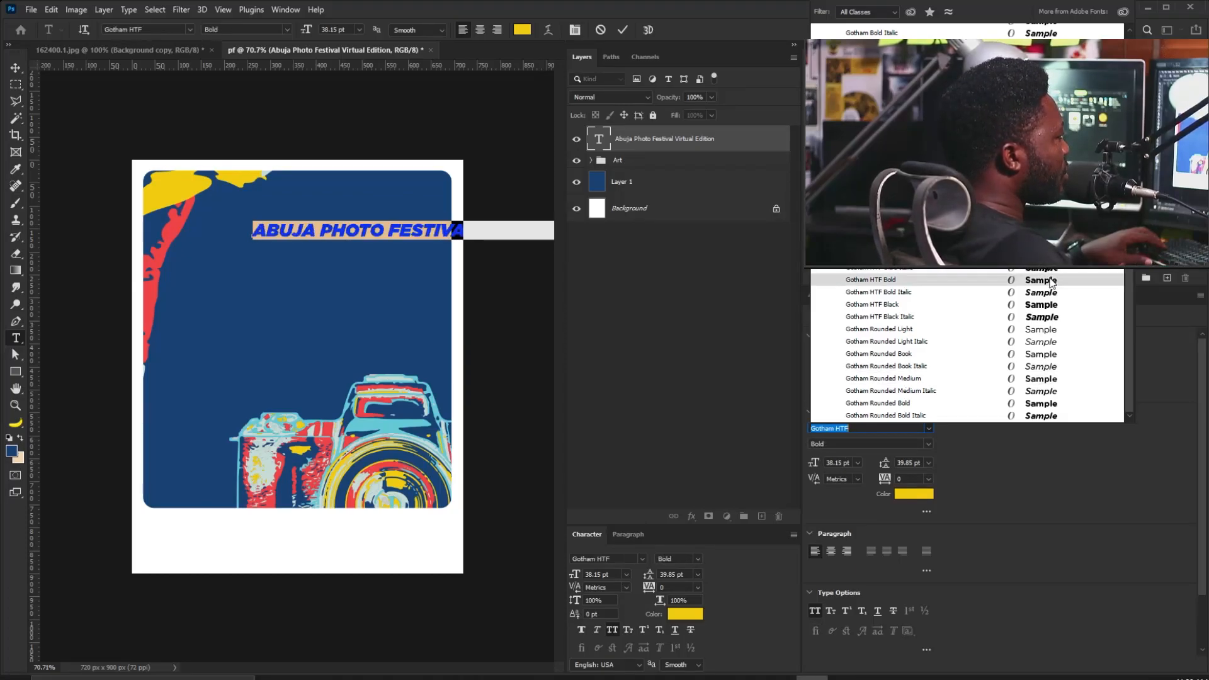
pyautogui.click(1051, 280)
# Move the title left and shrink it to a smaller size.
pyautogui.click(13, 71)
pyautogui.moveTo(446, 242); pyautogui.dragTo(351, 259)
pyautogui.hotkey('ctrl', 't')
pyautogui.moveTo(158, 239); pyautogui.dragTo(287, 238)
pyautogui.press('Return')
# Make 'VIRTUAL EDITION' white in Book weight.
pyautogui.doubleClick(599, 139)
pyautogui.hotkey('ctrl', 'h')
pyautogui.click(914, 493)
pyautogui.click(589, 345)
pyautogui.click(880, 343)
pyautogui.click(870, 444)
pyautogui.click(893, 573)
pyautogui.click(931, 445)
pyautogui.click(898, 561)
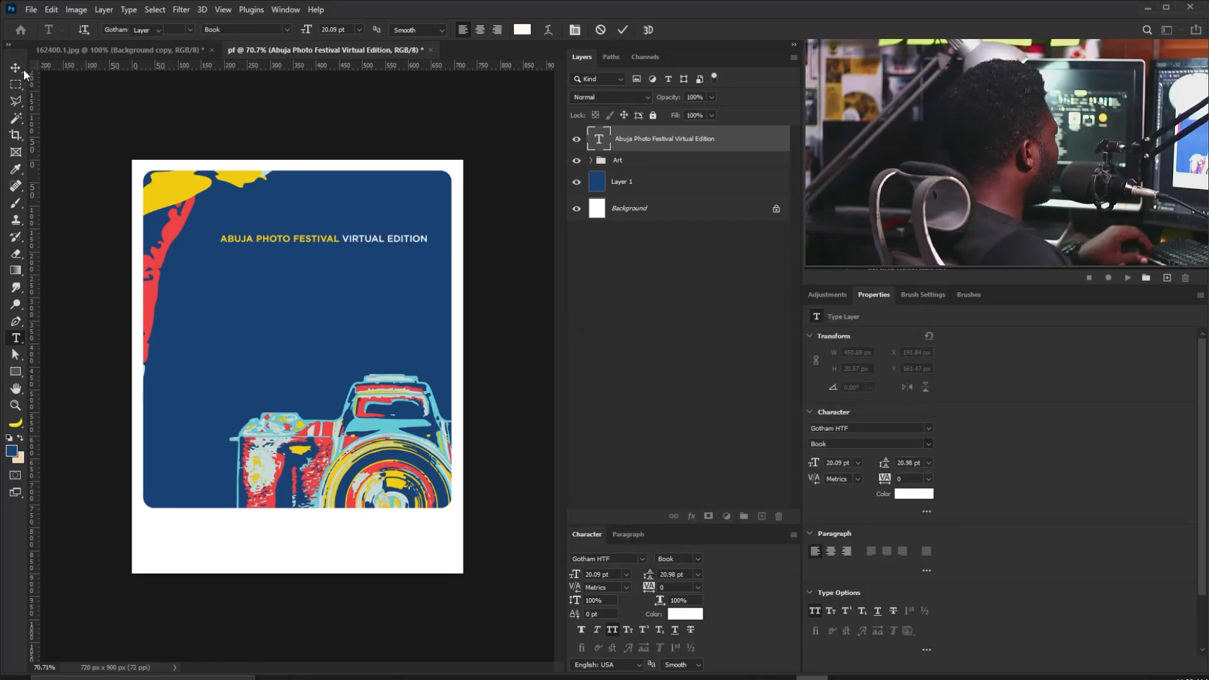
# Shrink the heading to about 70%.
pyautogui.click(20, 69)
pyautogui.hotkey('ctrl', 't')
pyautogui.press('Return')
pyautogui.moveTo(427, 240); pyautogui.dragTo(464, 206)
pyautogui.hotkey('ctrl', 't')
pyautogui.press('Return')
# Duplicate the heading, move the copy lower, and retype it as 'FRAMES & FIGURES'.
pyautogui.moveTo(693, 141); pyautogui.dragTo(761, 517)
pyautogui.moveTo(297, 225); pyautogui.dragTo(297, 278)
pyautogui.doubleClick(599, 139)
pyautogui.write('FRAMES & FIGURES')
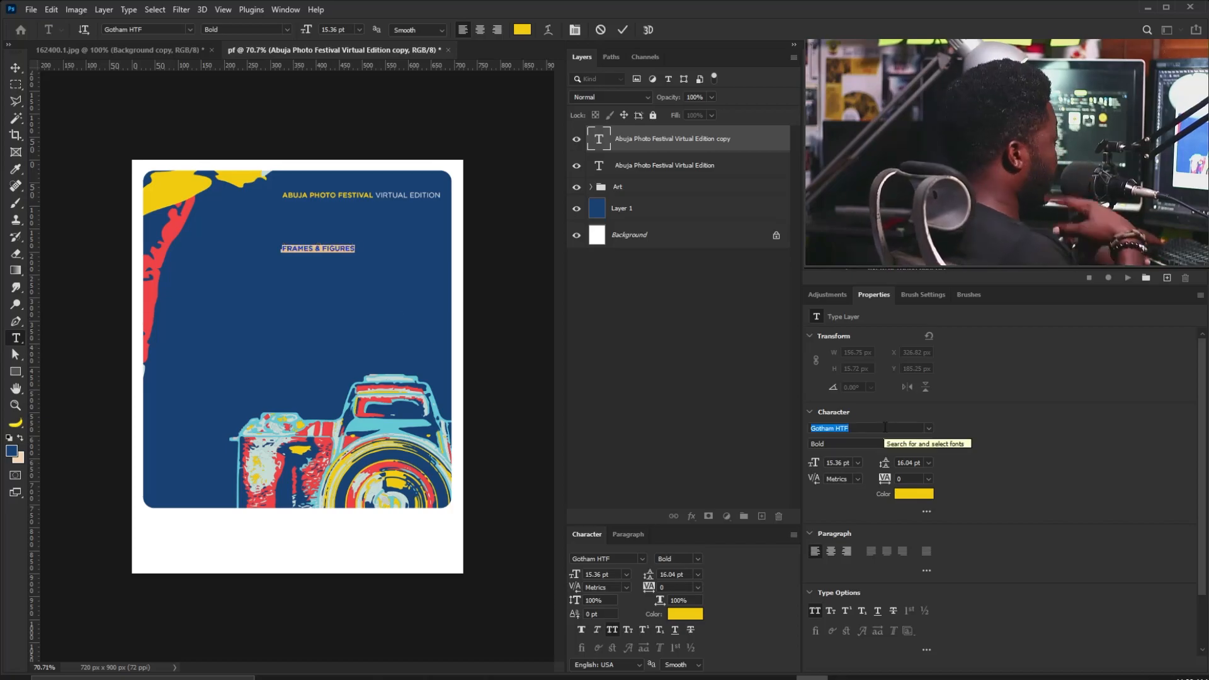
pyautogui.write('agen')
# Set 'FRAMES & FIGURES' in Agency FB Bold, enlarge to about 129 pt, and move it up-left.
pyautogui.click(970, 465)
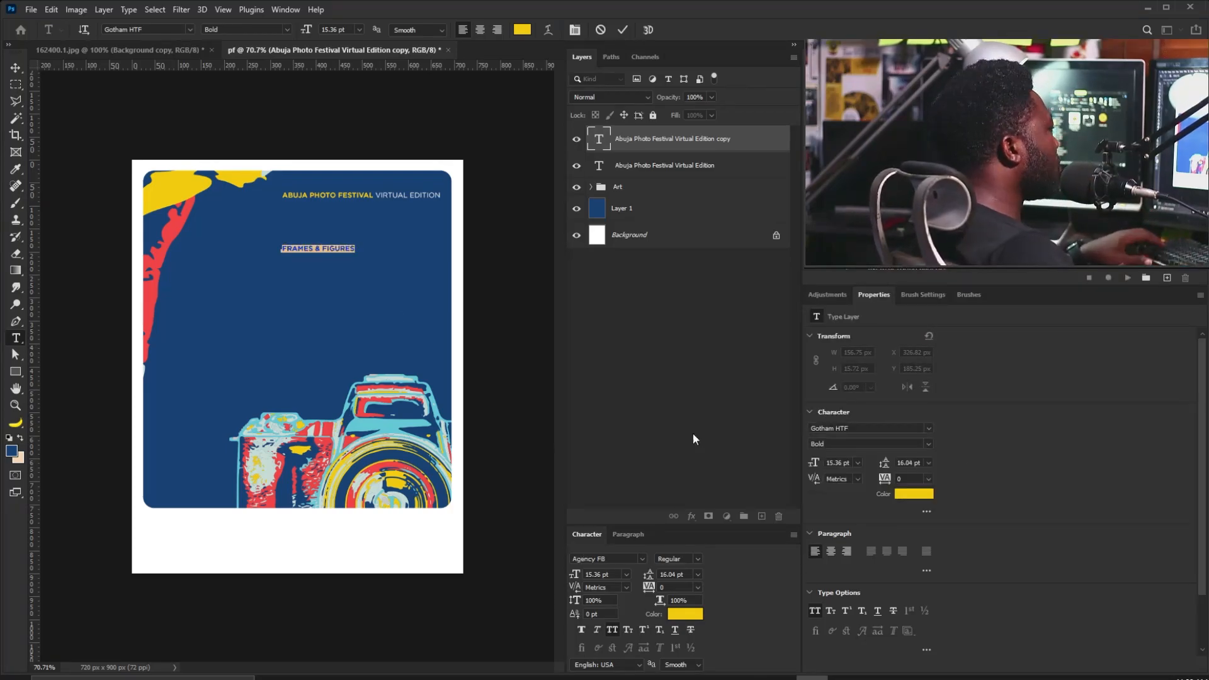
pyautogui.click(856, 467)
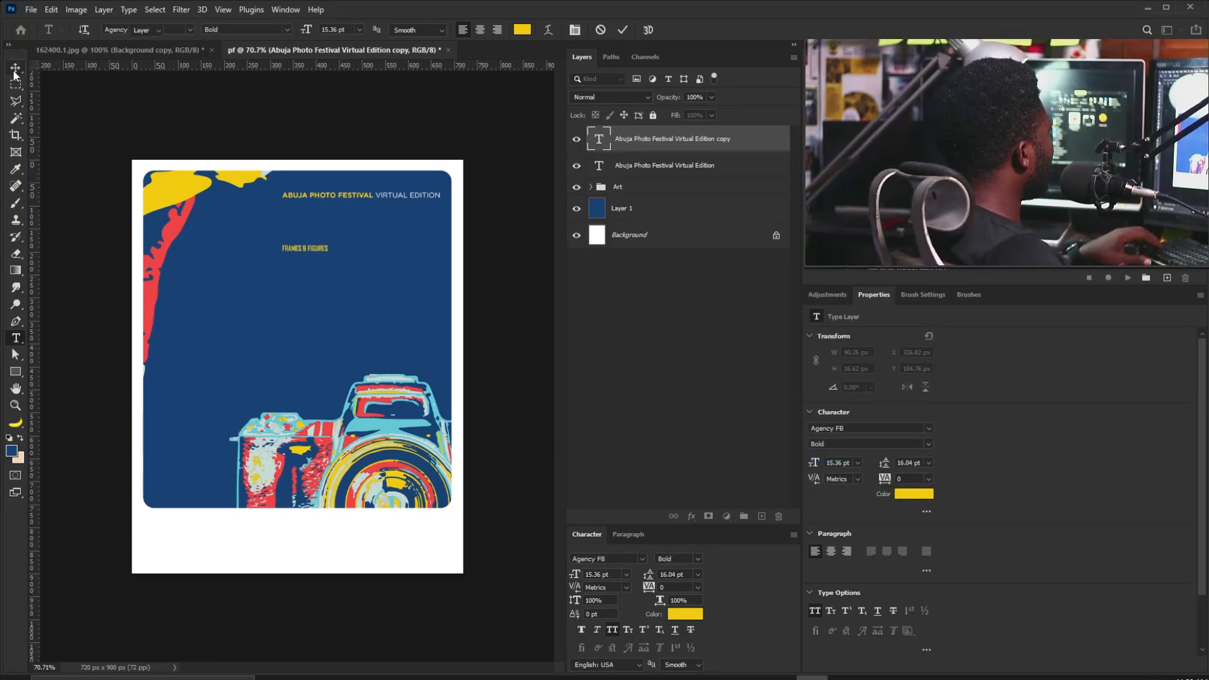
pyautogui.click(14, 71)
pyautogui.hotkey('ctrl', 't')
pyautogui.moveTo(327, 252); pyautogui.dragTo(649, 310)
pyautogui.press('Return')
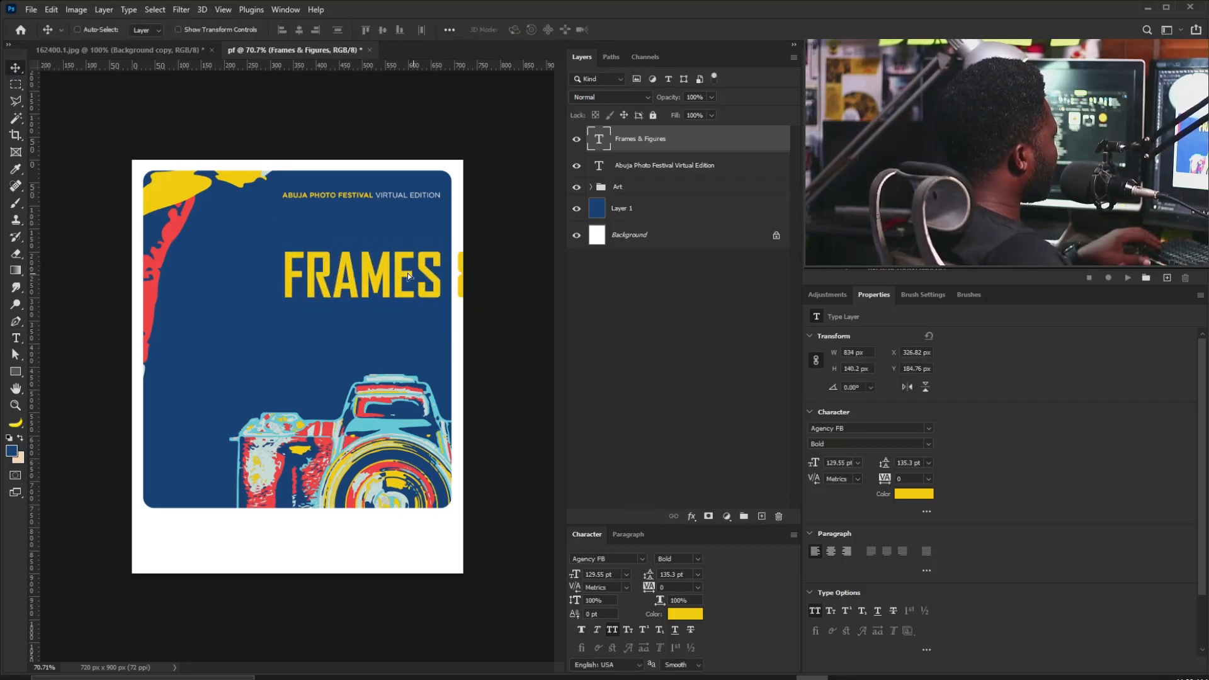
pyautogui.moveTo(414, 278); pyautogui.dragTo(309, 241)
# Break the headline onto two lines after '&' and set leading to 133 pt.
pyautogui.doubleClick(324, 236)
pyautogui.click(340, 236)
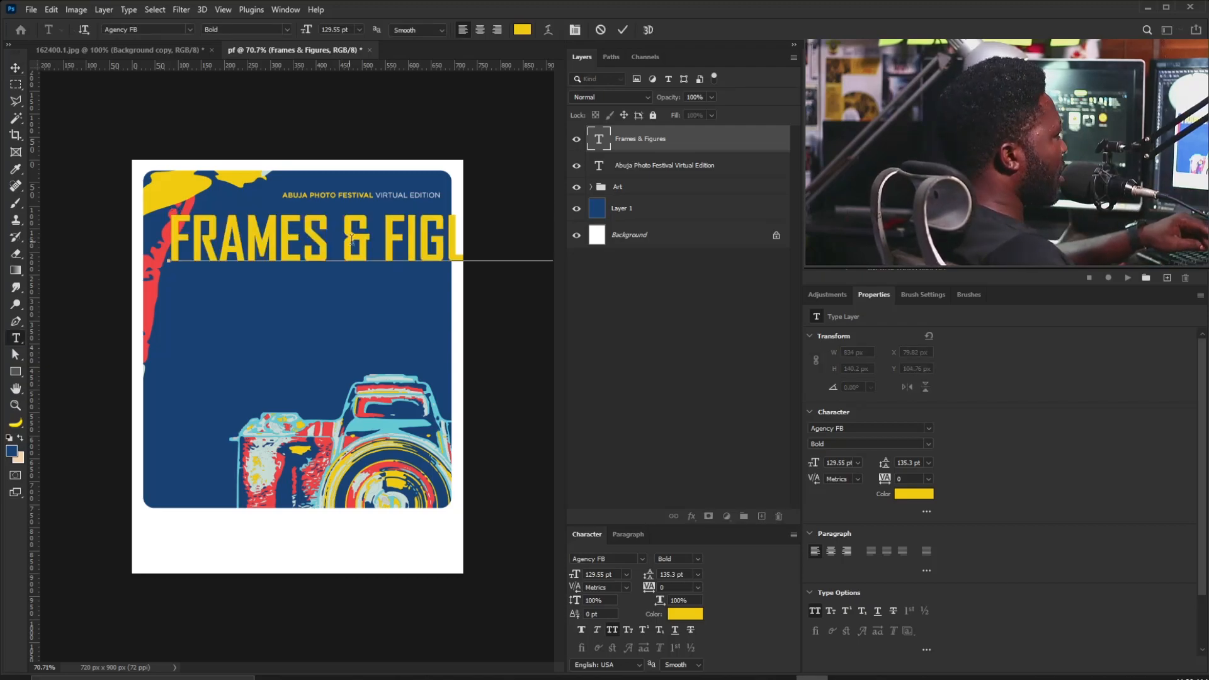
pyautogui.press('Delete')
pyautogui.press('Return')
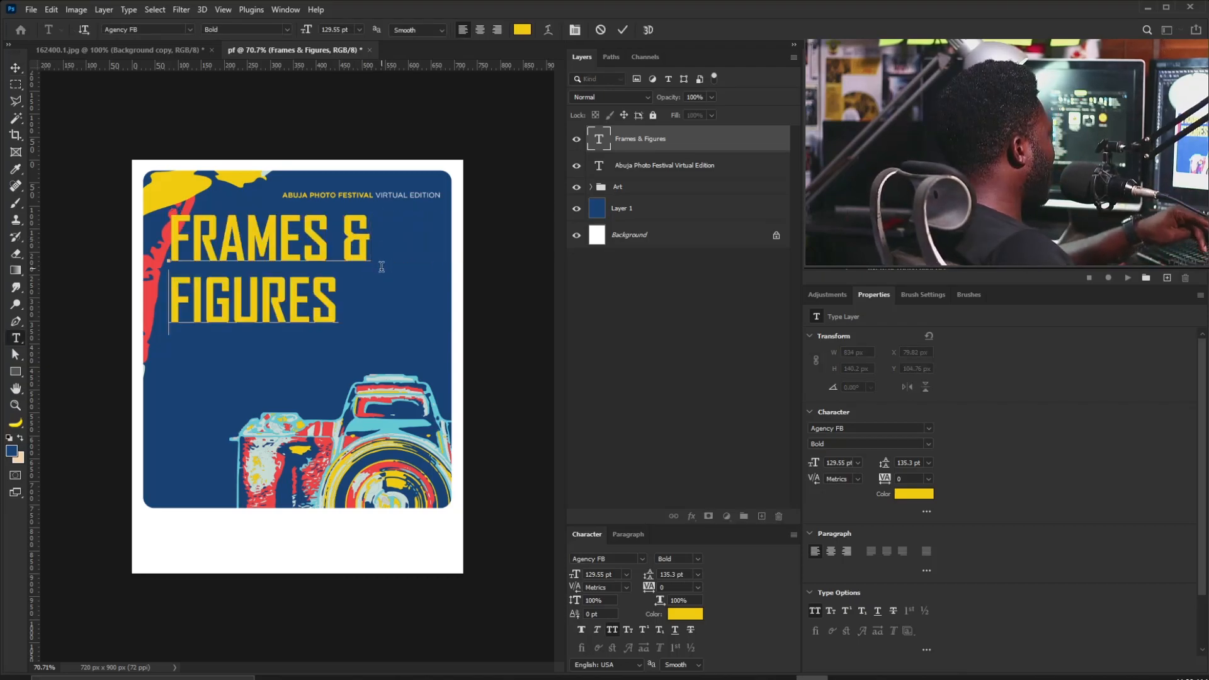
pyautogui.hotkey('ctrl', 'a')
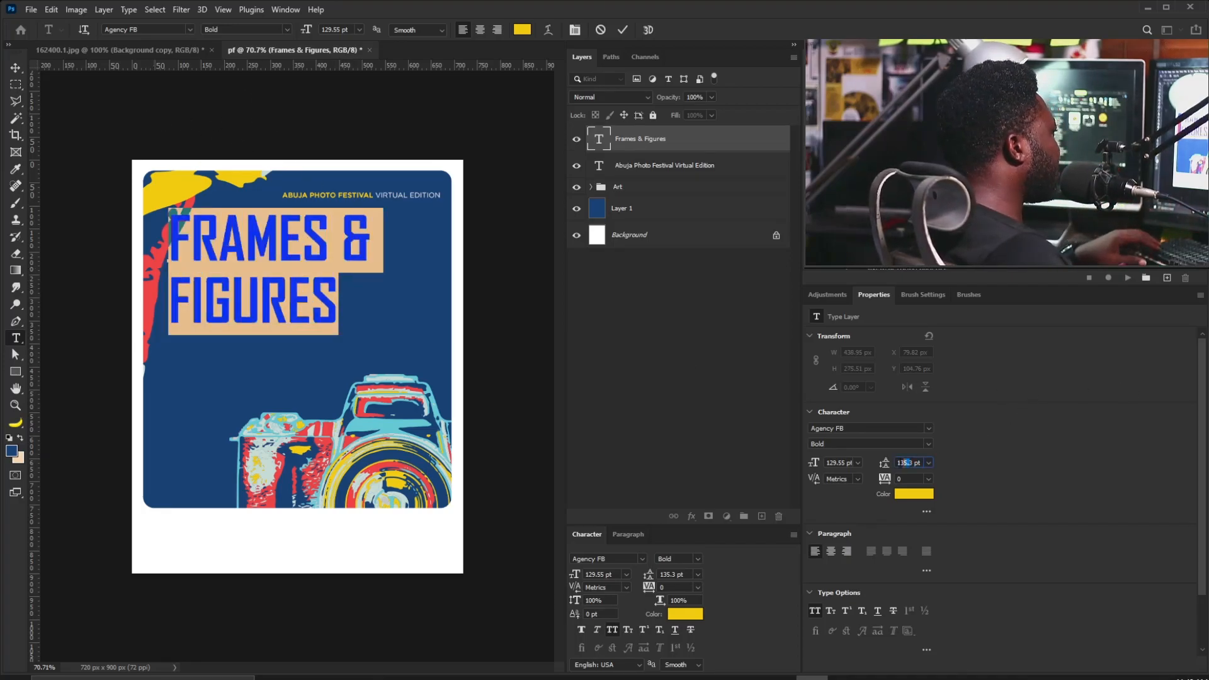
pyautogui.press('Down')
pyautogui.press('Down')
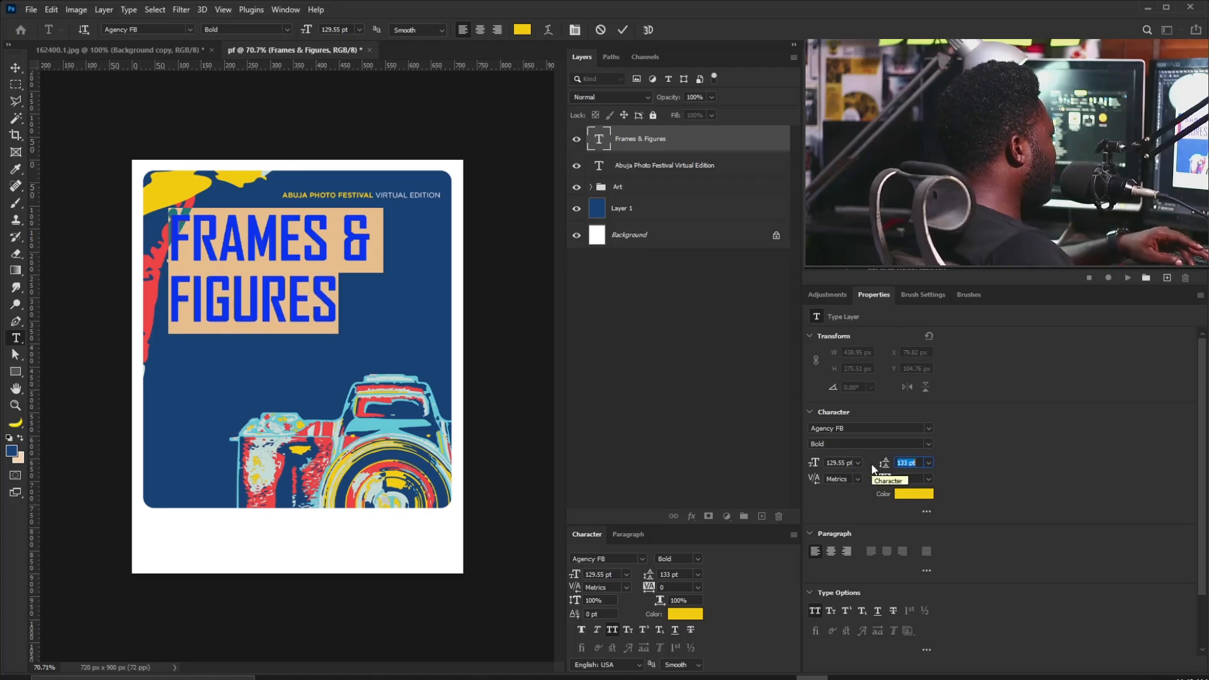
# Tighten the headline leading to 116 pt and move it right.
pyautogui.press('Down')
pyautogui.press('Down')
pyautogui.press('Down')
pyautogui.press('Down')
pyautogui.press('Down')
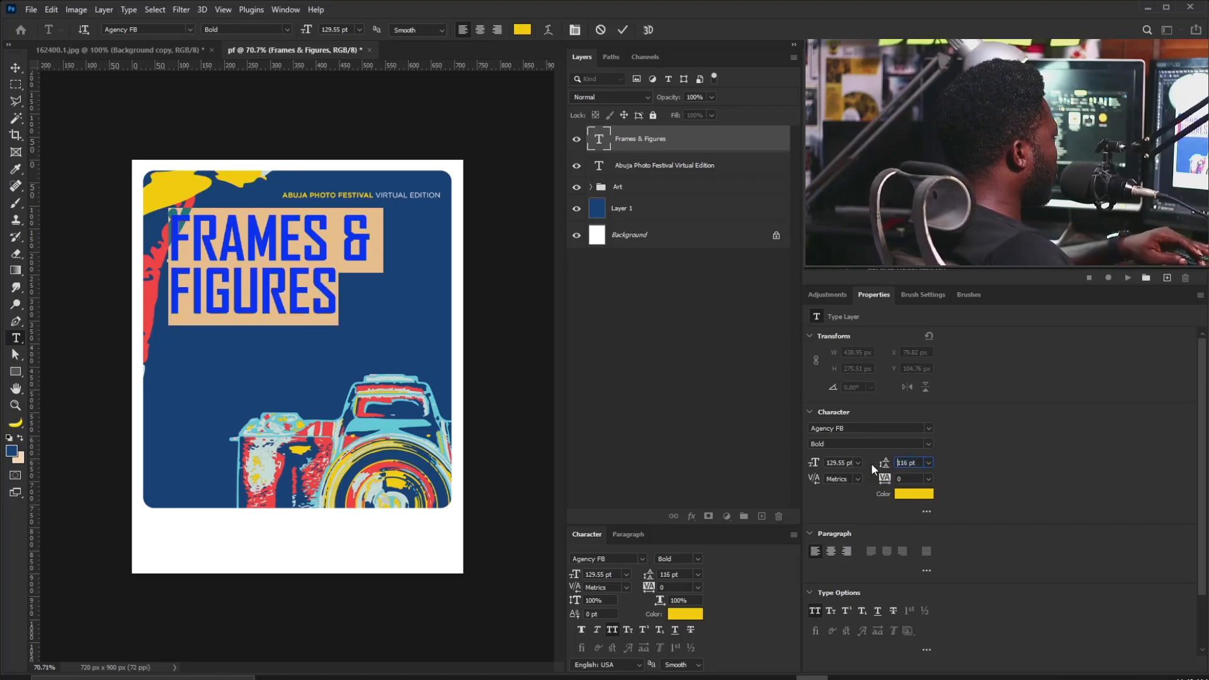
pyautogui.click(16, 68)
pyautogui.moveTo(279, 247); pyautogui.dragTo(338, 251)
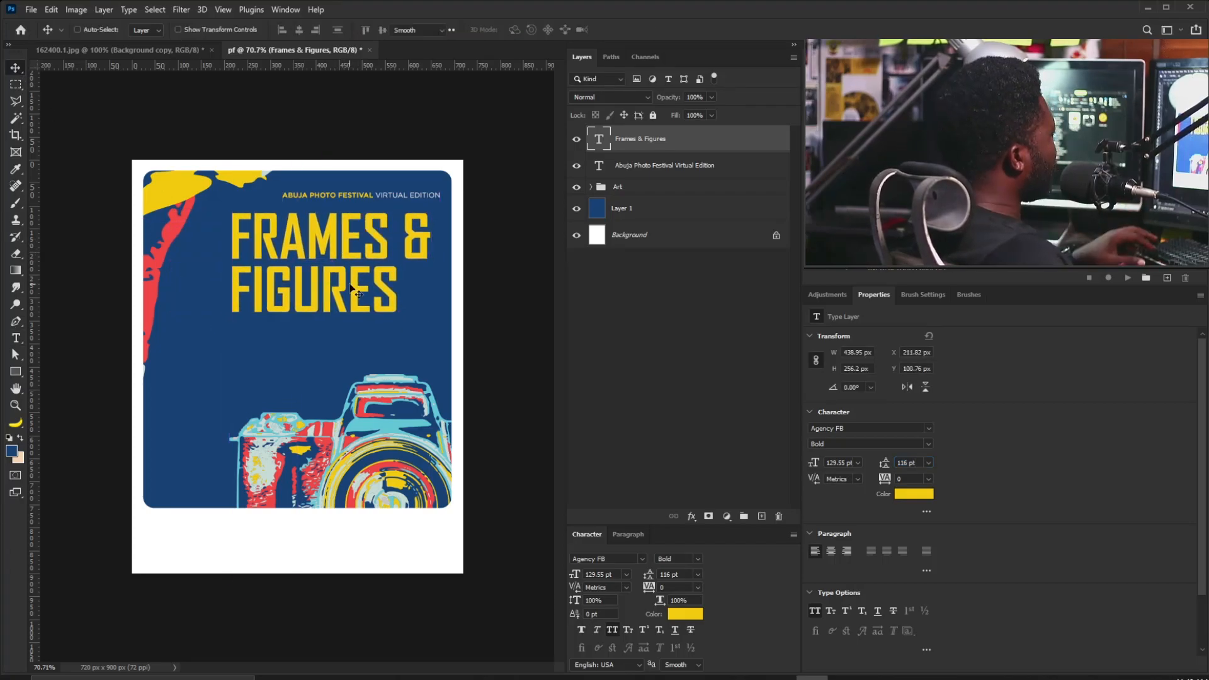
# Colour the word FRAMES with the camera's light cyan #64c9d4.
pyautogui.doubleClick(351, 288)
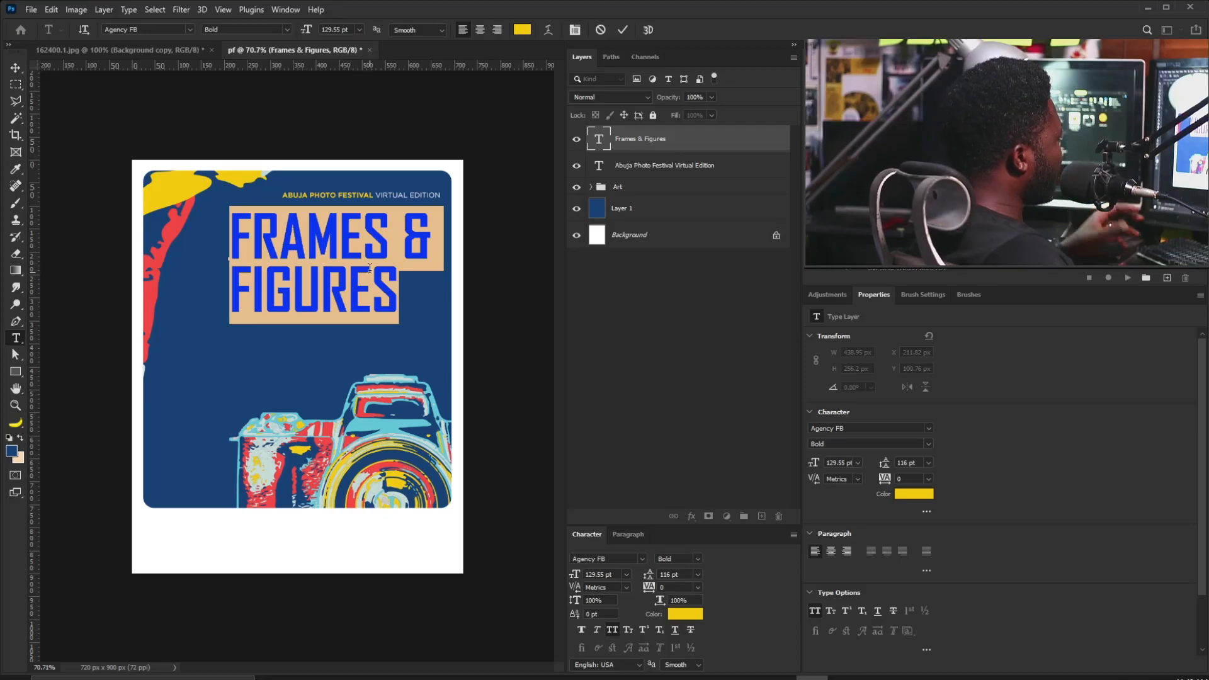
pyautogui.tripleClick(348, 244)
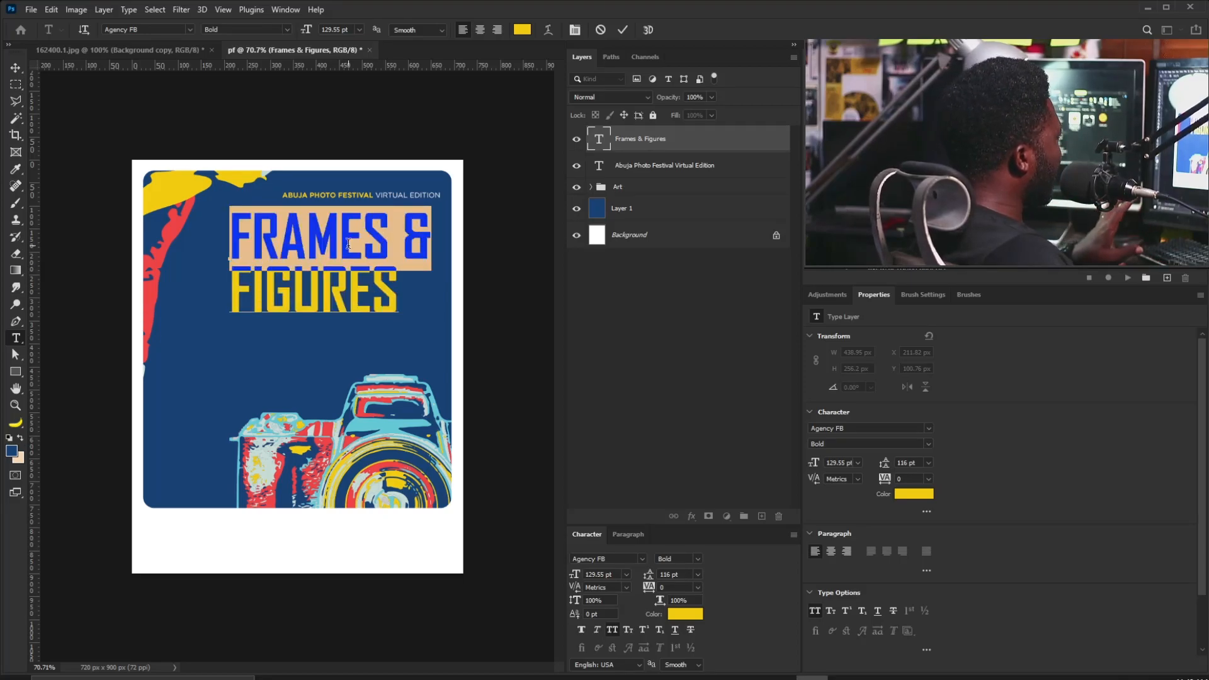
pyautogui.hotkey('ctrl', 'h')
pyautogui.click(522, 29)
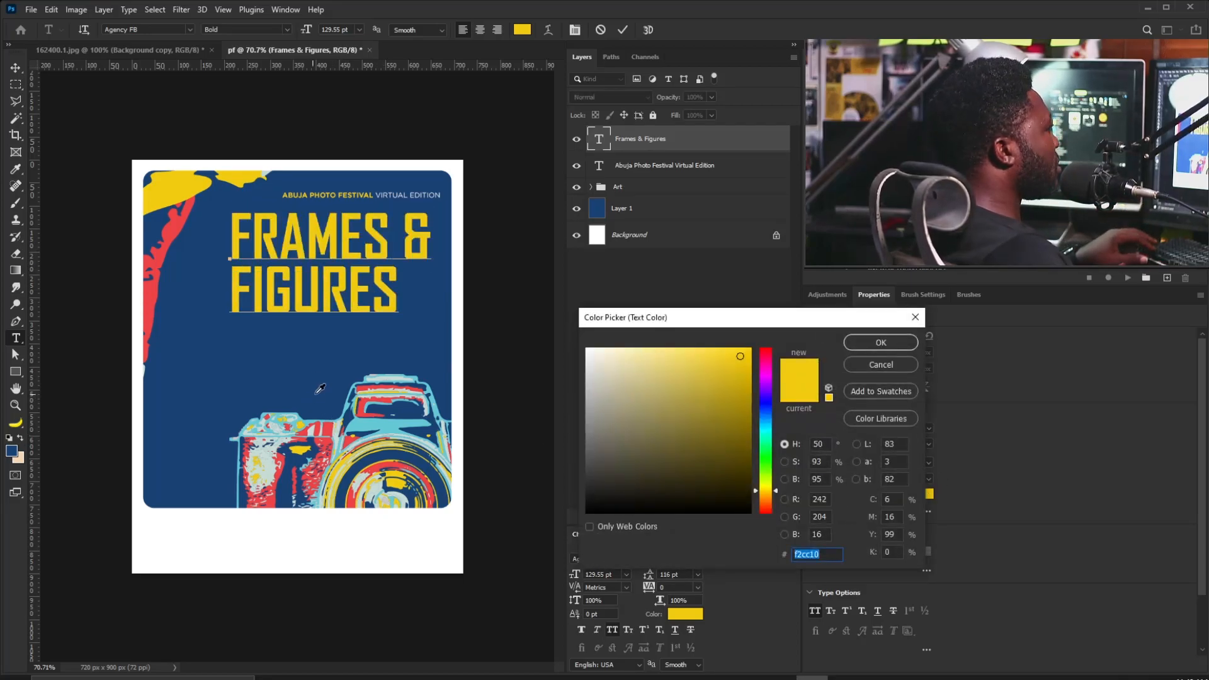
pyautogui.click(352, 410)
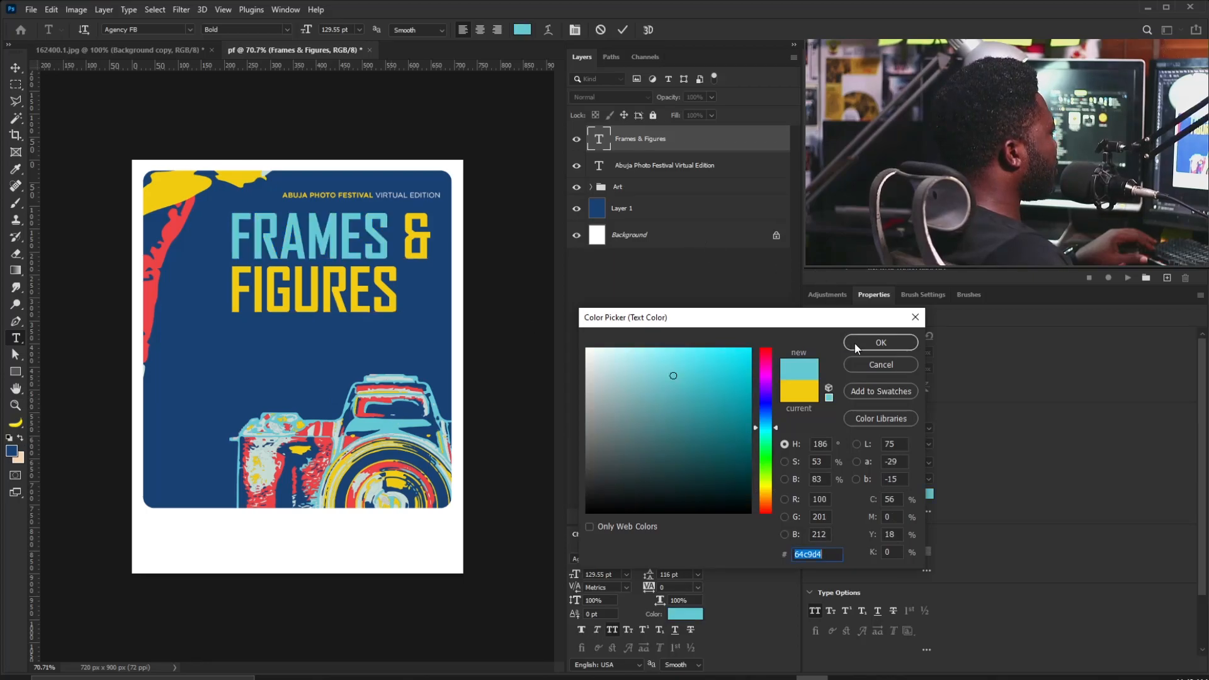
pyautogui.click(881, 343)
# Colour the word FIGURES the same light cyan, leaving the & yellow.
pyautogui.press('Down')
pyautogui.hotkey('shift', 'Home')
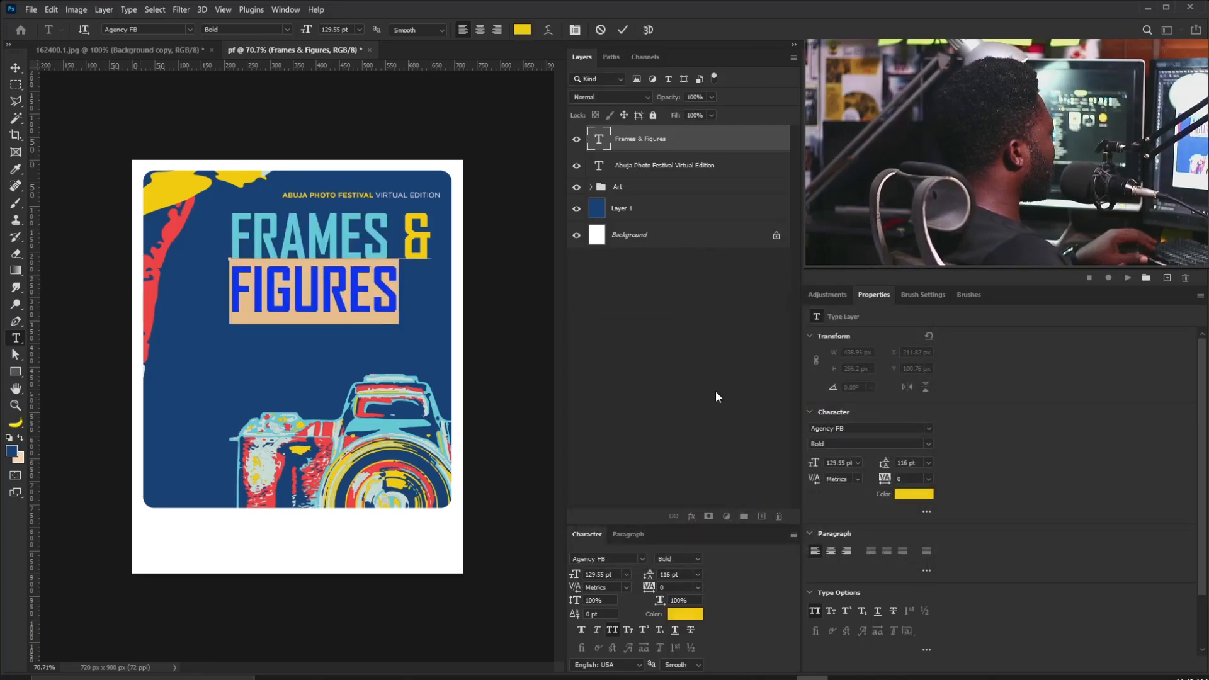
pyautogui.click(902, 496)
pyautogui.click(398, 432)
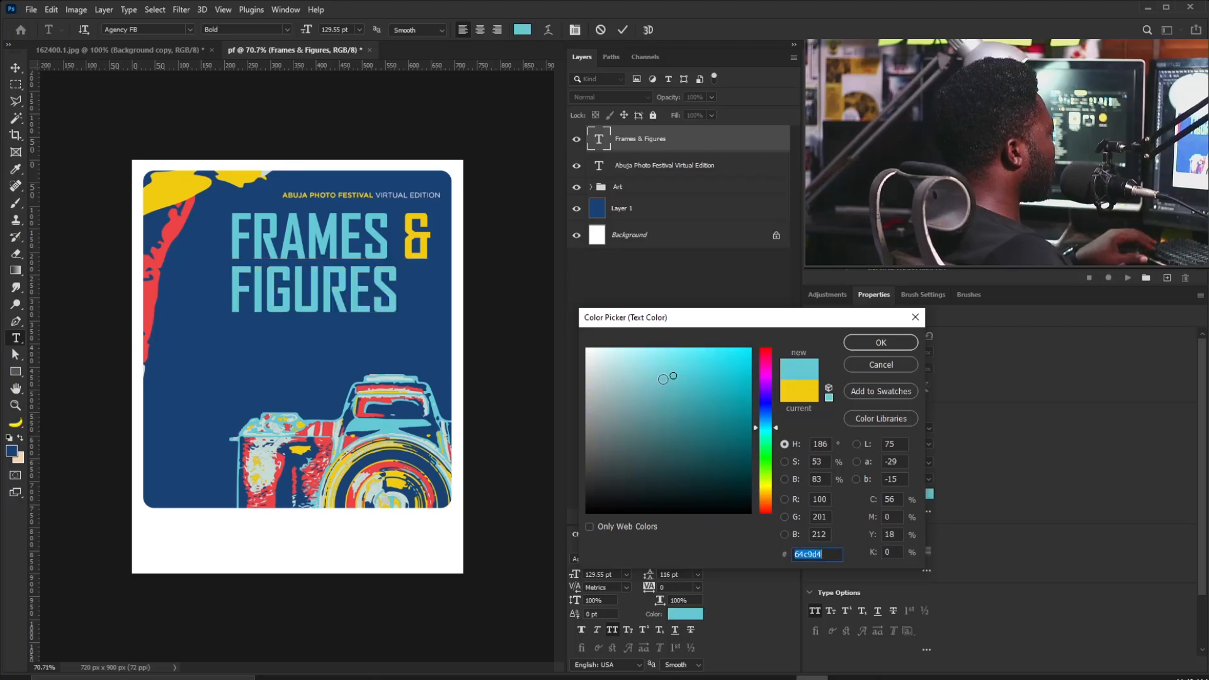
pyautogui.click(881, 342)
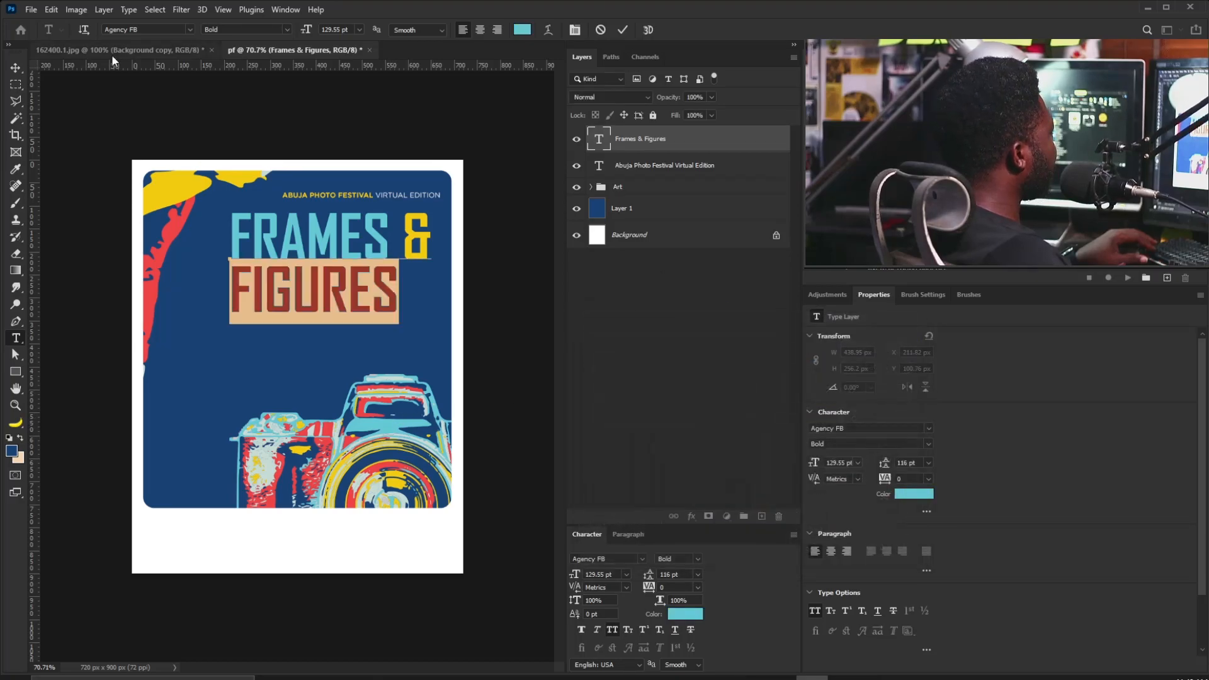
pyautogui.click(17, 68)
pyautogui.hotkey('ctrl', 't')
# Shrink the headline slightly and raise its tracking to 140.
pyautogui.moveTo(431, 208); pyautogui.dragTo(416, 217)
pyautogui.press('Return')
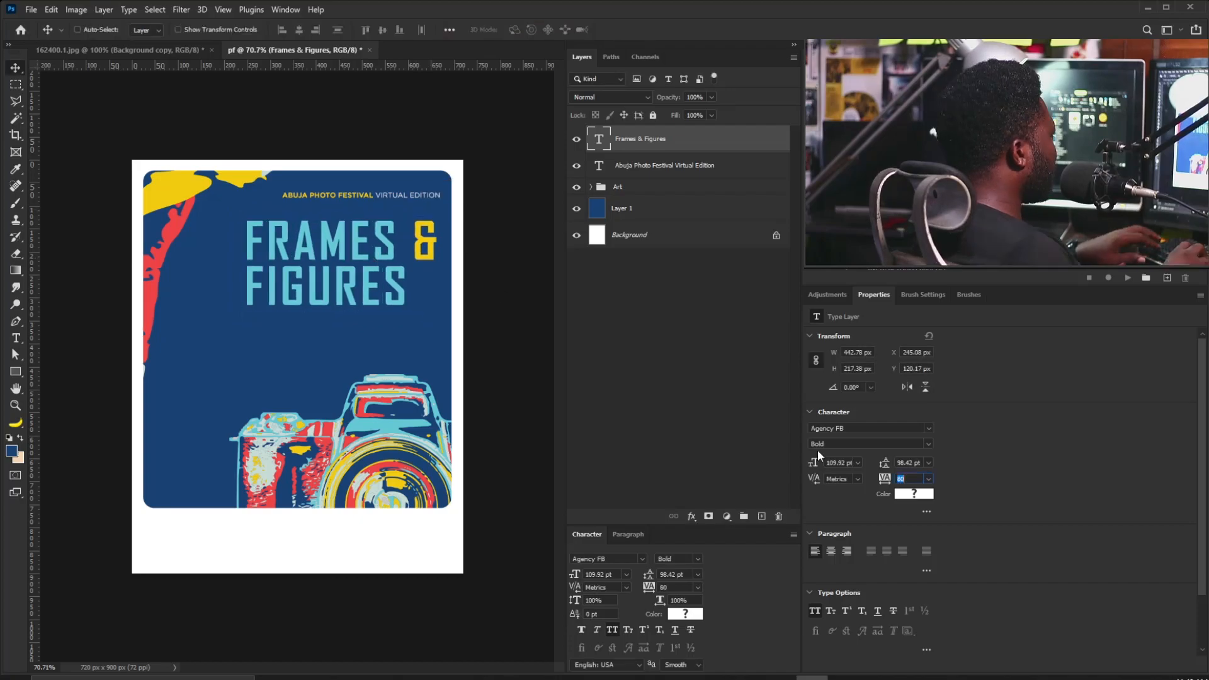
pyautogui.write('100')
pyautogui.press('Return')
pyautogui.press('Up')
pyautogui.press('Up')
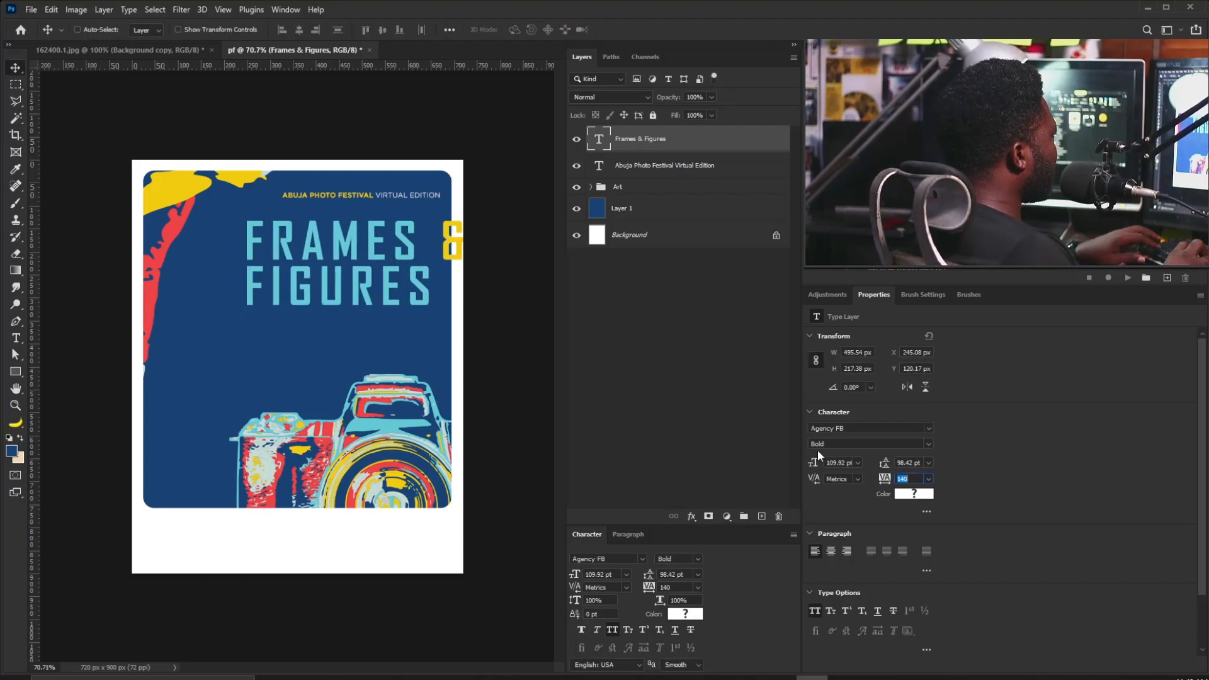
# Track the word FIGURES even wider, to 200.
pyautogui.doubleClick(447, 236)
pyautogui.click(443, 228)
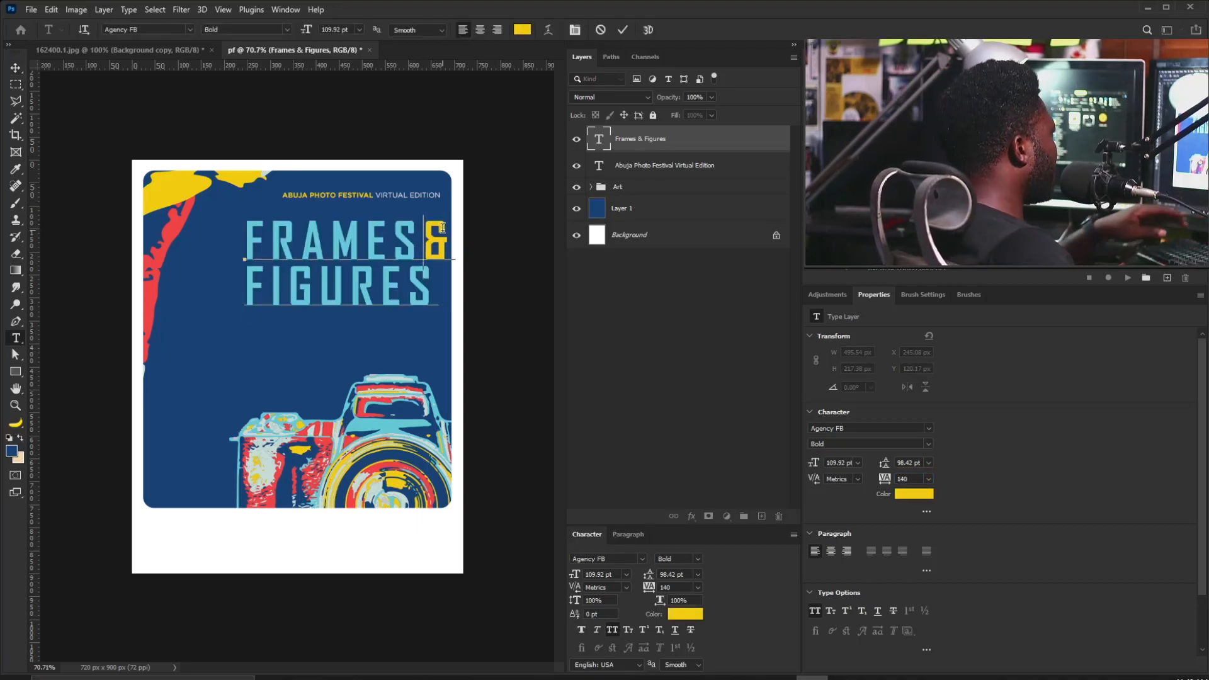
pyautogui.doubleClick(434, 291)
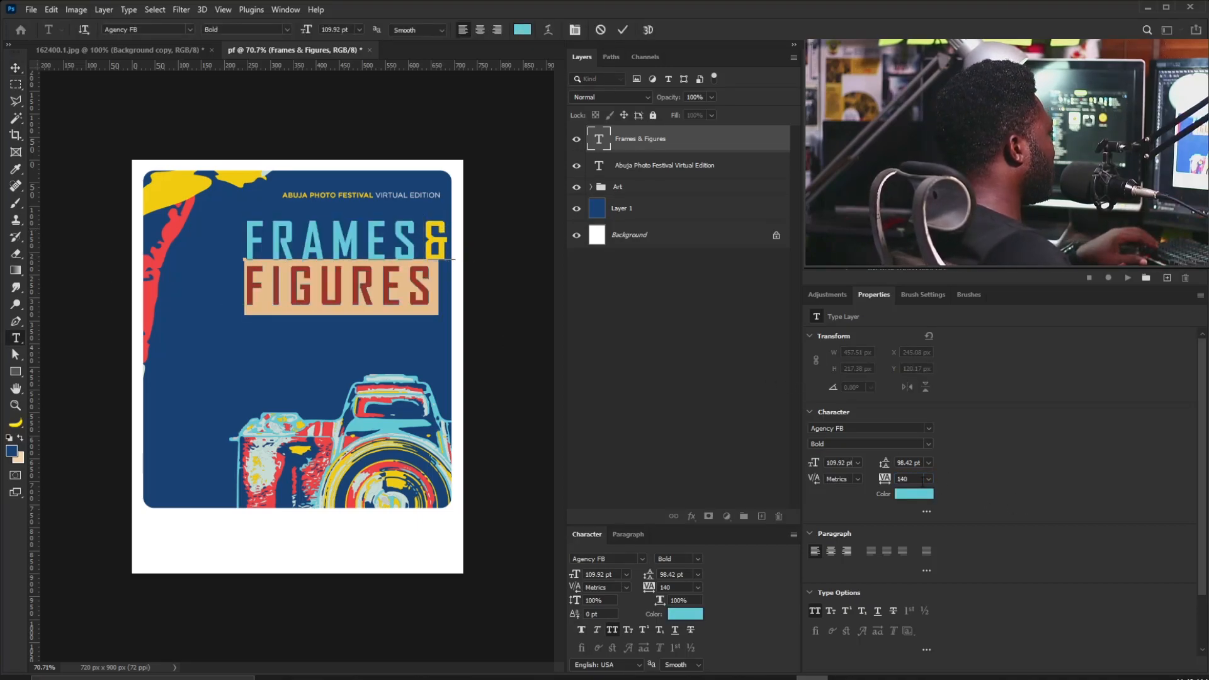
pyautogui.press('Up')
pyautogui.press('Up')
pyautogui.press('Up')
pyautogui.press('Up')
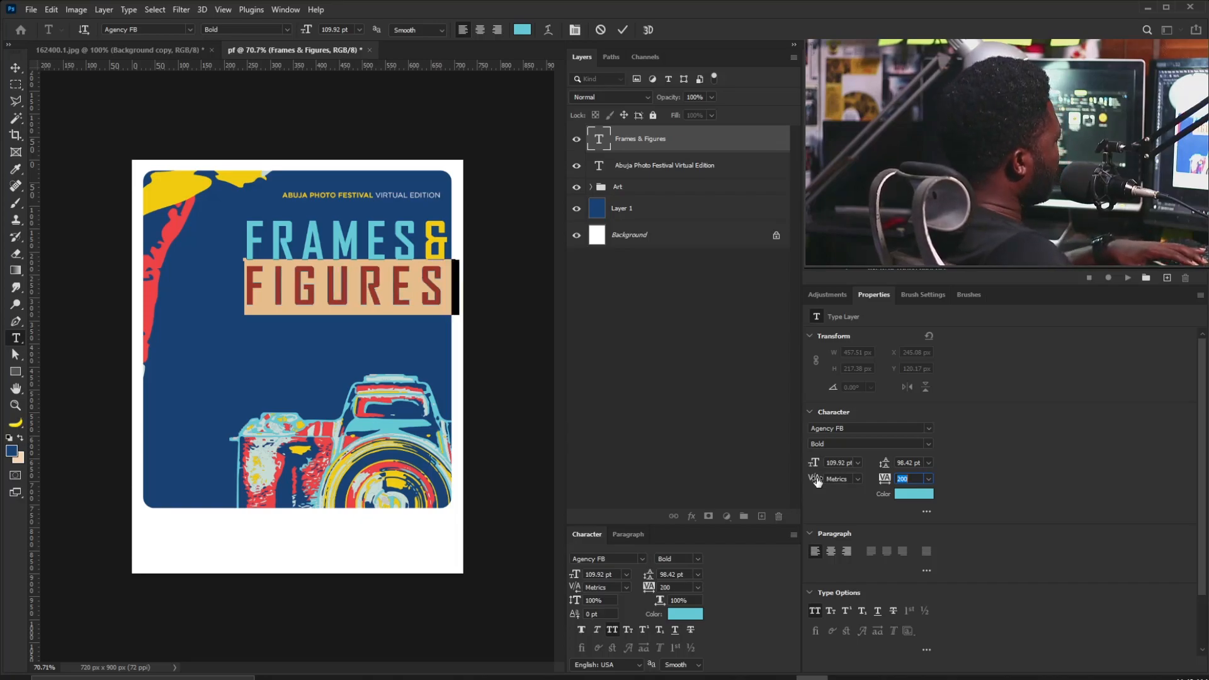
pyautogui.click(443, 312)
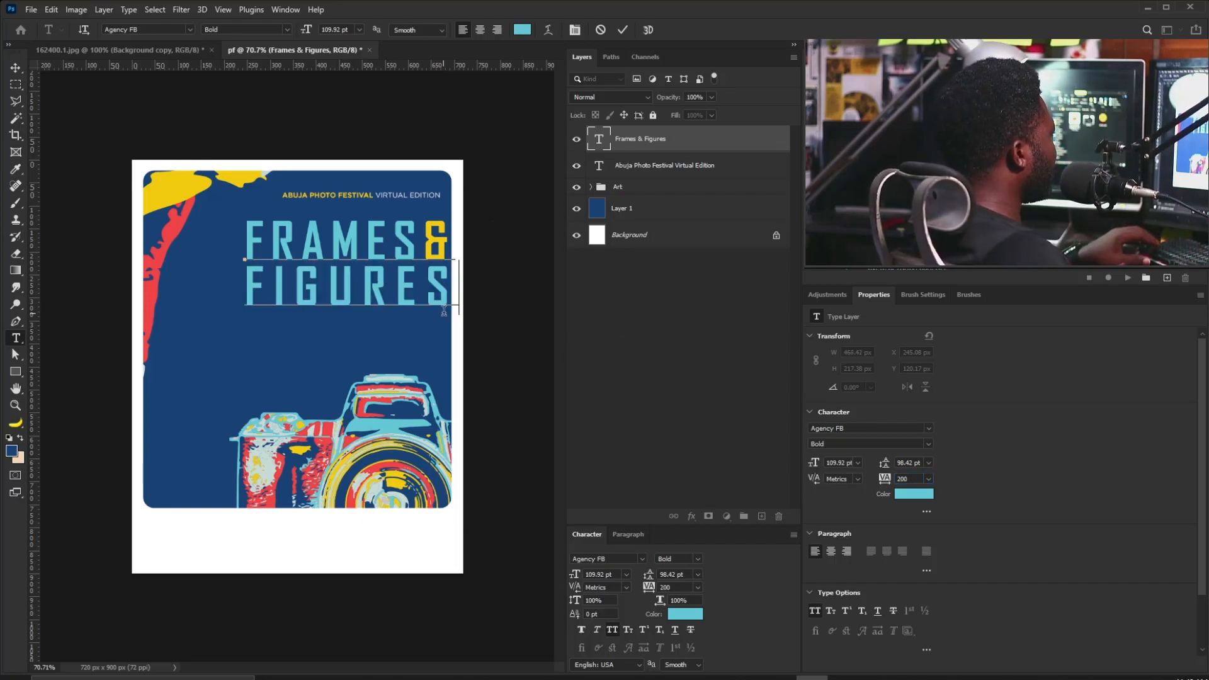
# Open the headline's leading to 113 pt and scale the title down to 85.59%.
pyautogui.hotkey('ctrl', 'a')
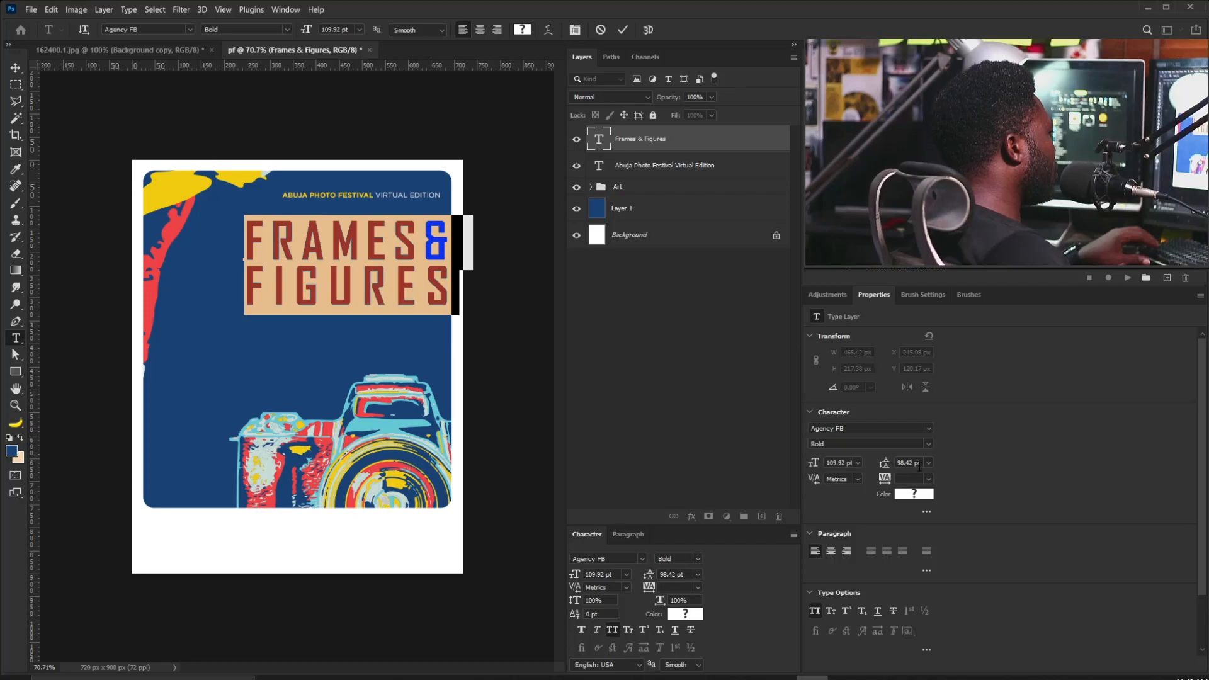
pyautogui.press('Up')
pyautogui.press('Up')
pyautogui.press('Up')
pyautogui.press('Up')
pyautogui.press('Up')
pyautogui.press('Up')
pyautogui.press('Up')
pyautogui.press('Up')
pyautogui.press('Up')
pyautogui.press('Up')
pyautogui.press('Up')
pyautogui.press('Up')
pyautogui.press('Up')
pyautogui.press('Up')
pyautogui.press('Up')
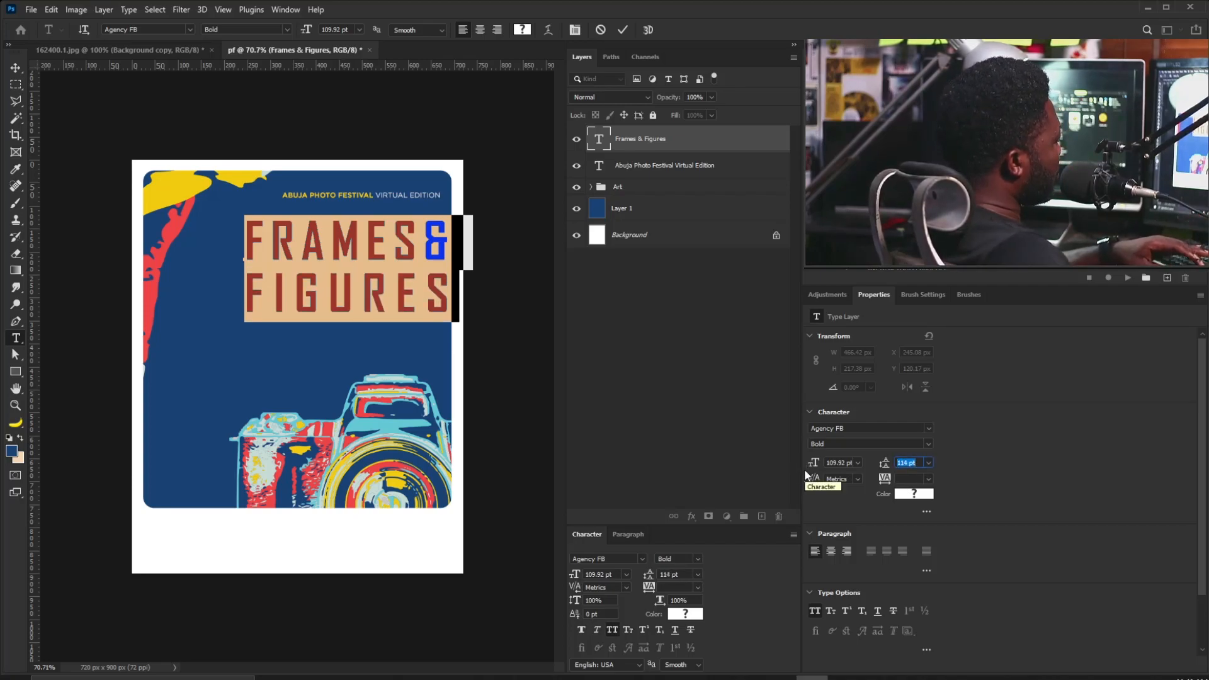
pyautogui.click(18, 66)
pyautogui.hotkey('ctrl', 't')
pyautogui.moveTo(464, 329); pyautogui.dragTo(420, 237)
pyautogui.press('Return')
# Shift the Abuja Photo Festival line left and down, then reposition and enlarge it with the headline.
pyautogui.rightClick(339, 199)
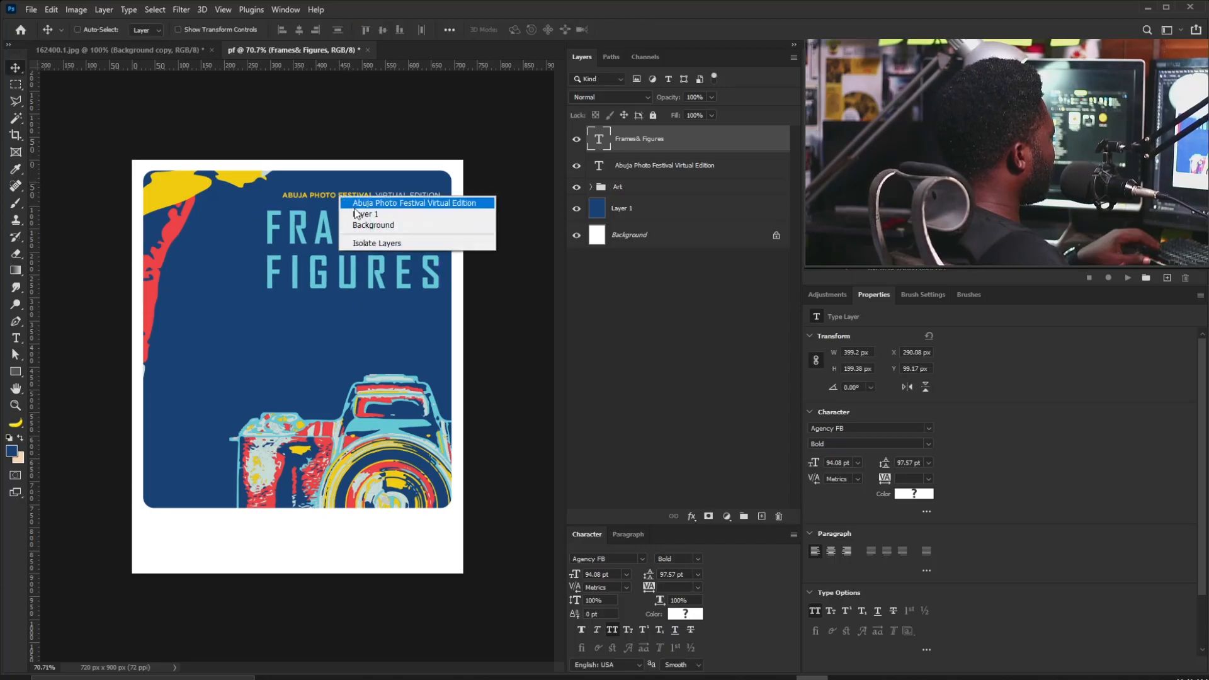
pyautogui.click(353, 201)
pyautogui.moveTo(350, 191); pyautogui.dragTo(334, 196)
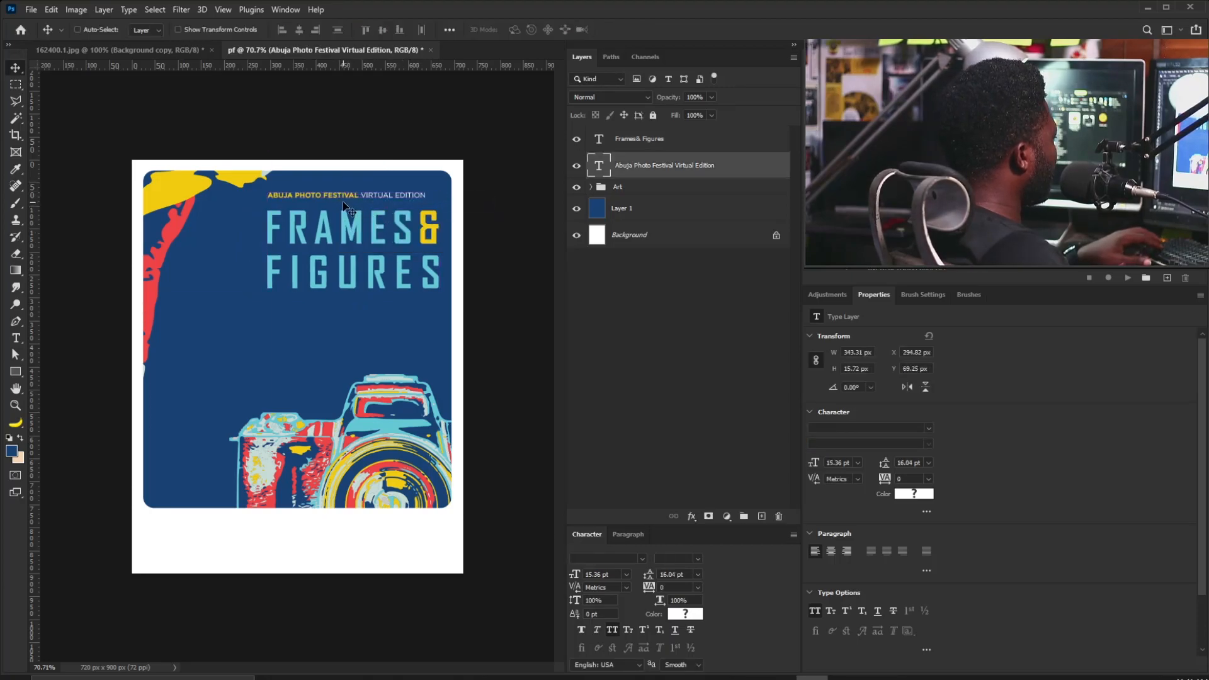
pyautogui.press('Down')
pyautogui.press('Down')
pyautogui.press('Down')
pyautogui.press('Down')
pyautogui.press('Down')
pyautogui.press('Down')
pyautogui.press('Down')
pyautogui.press('Down')
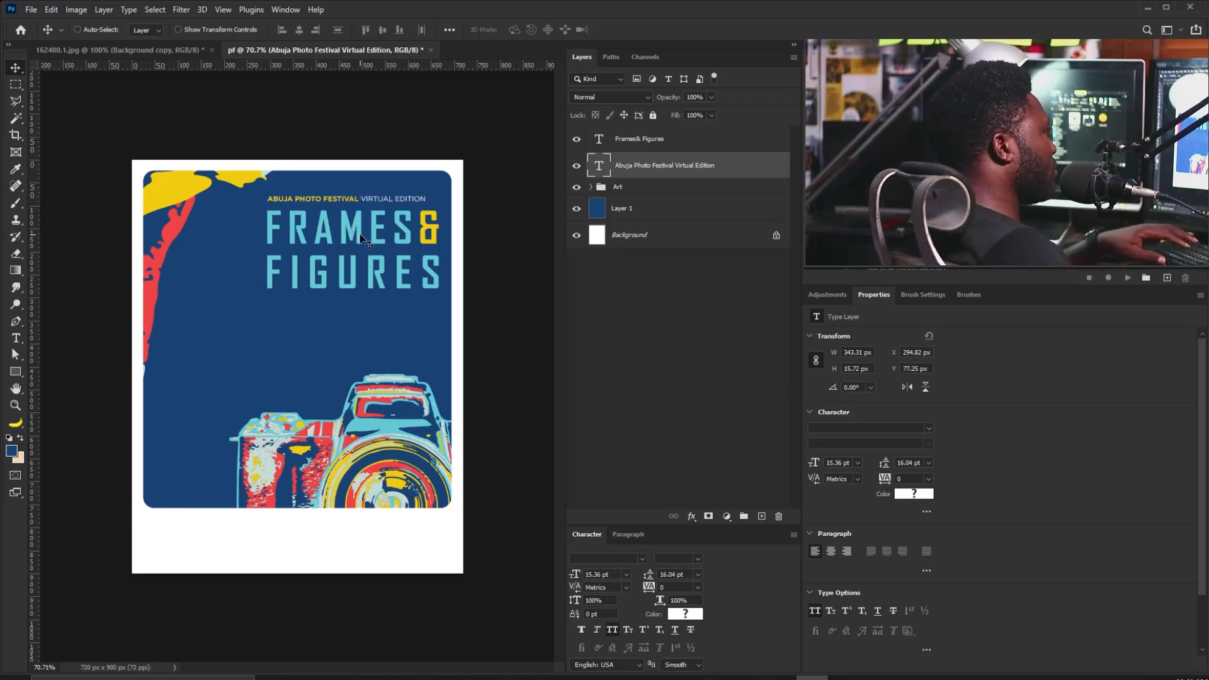
pyautogui.keyDown('shift'); pyautogui.click(643, 139); pyautogui.keyUp('shift')
pyautogui.moveTo(386, 245); pyautogui.dragTo(365, 257)
pyautogui.hotkey('ctrl', 't')
pyautogui.moveTo(421, 207); pyautogui.dragTo(428, 203)
pyautogui.press('Return')
pyautogui.moveTo(357, 250); pyautogui.dragTo(369, 240)
# Lower the camera artwork in the Art group by 20 px.
pyautogui.click(590, 187)
pyautogui.click(635, 342)
pyautogui.moveTo(439, 426); pyautogui.dragTo(448, 434)
pyautogui.click(590, 187)
pyautogui.click(664, 165)
pyautogui.keyDown('shift'); pyautogui.click(639, 138); pyautogui.keyUp('shift')
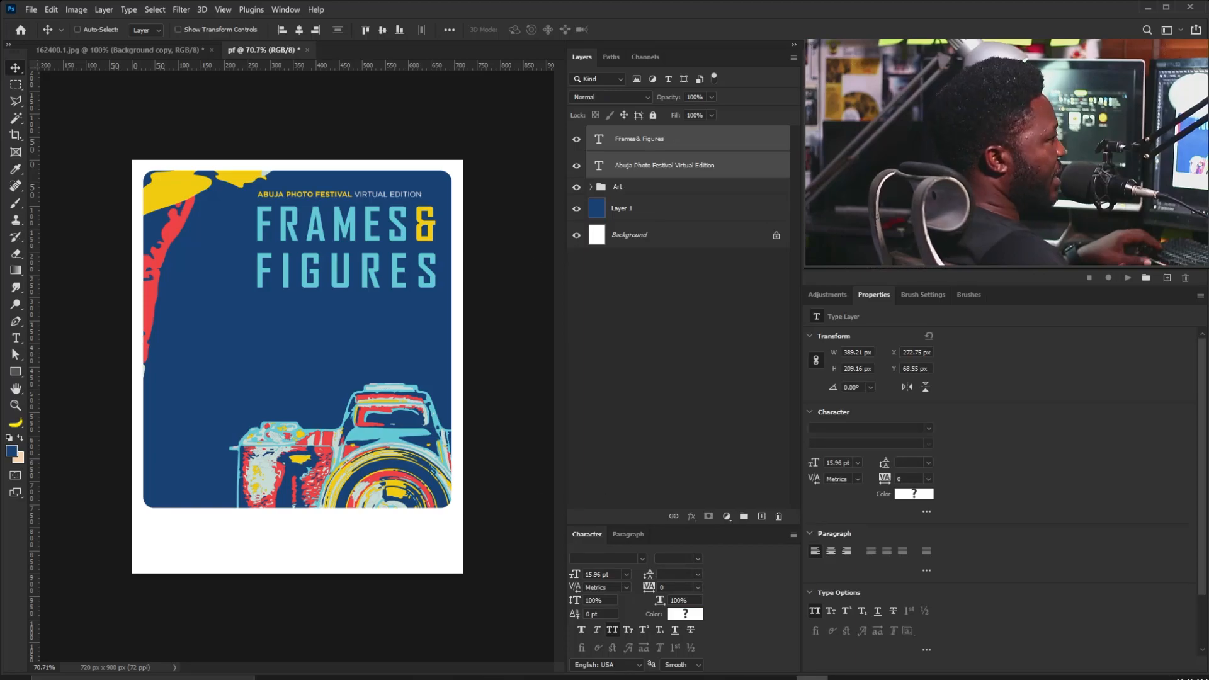
# Paste the subtitle 'Interrogating the nuances of art enterprise', enlarge it and place it under FIGURES.
pyautogui.click(221, 371)
pyautogui.write('Interrogating the nuances of art enterprise')
pyautogui.click(16, 68)
pyautogui.hotkey('ctrl', 't')
pyautogui.moveTo(286, 370); pyautogui.dragTo(446, 360)
pyautogui.moveTo(310, 364); pyautogui.dragTo(310, 303)
pyautogui.press('Return')
# Set the tagline to white Gotham HTF Light with all-caps turned off.
pyautogui.click(897, 427)
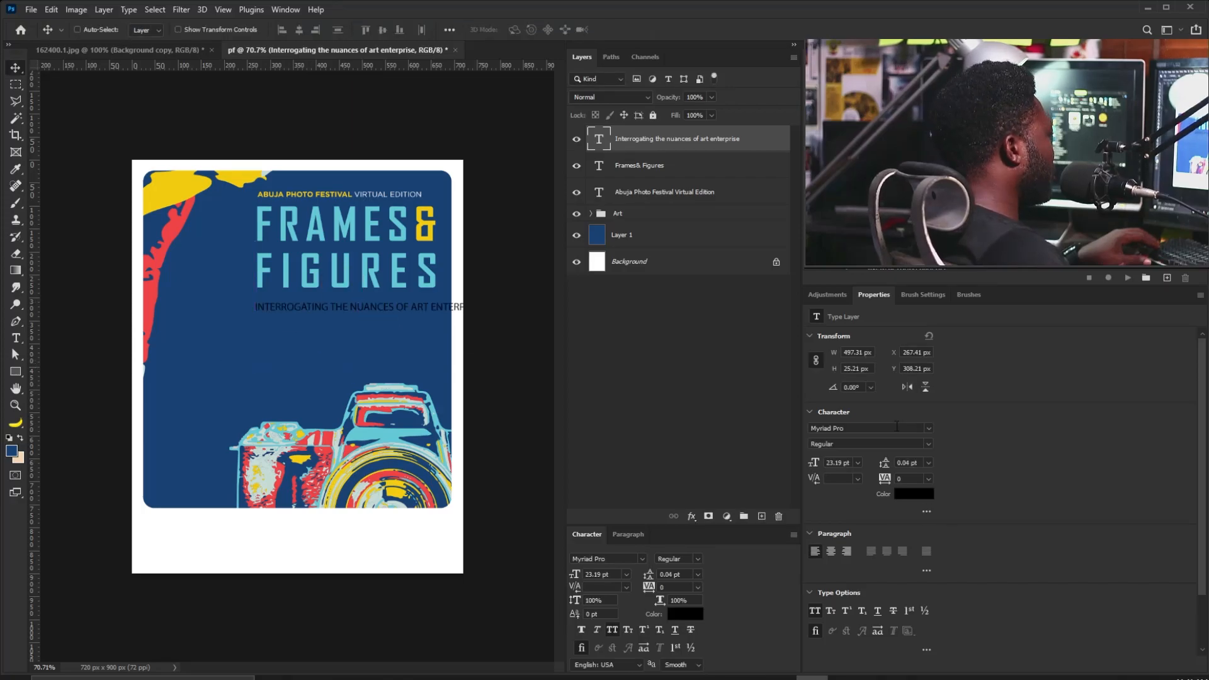
pyautogui.write('gotham')
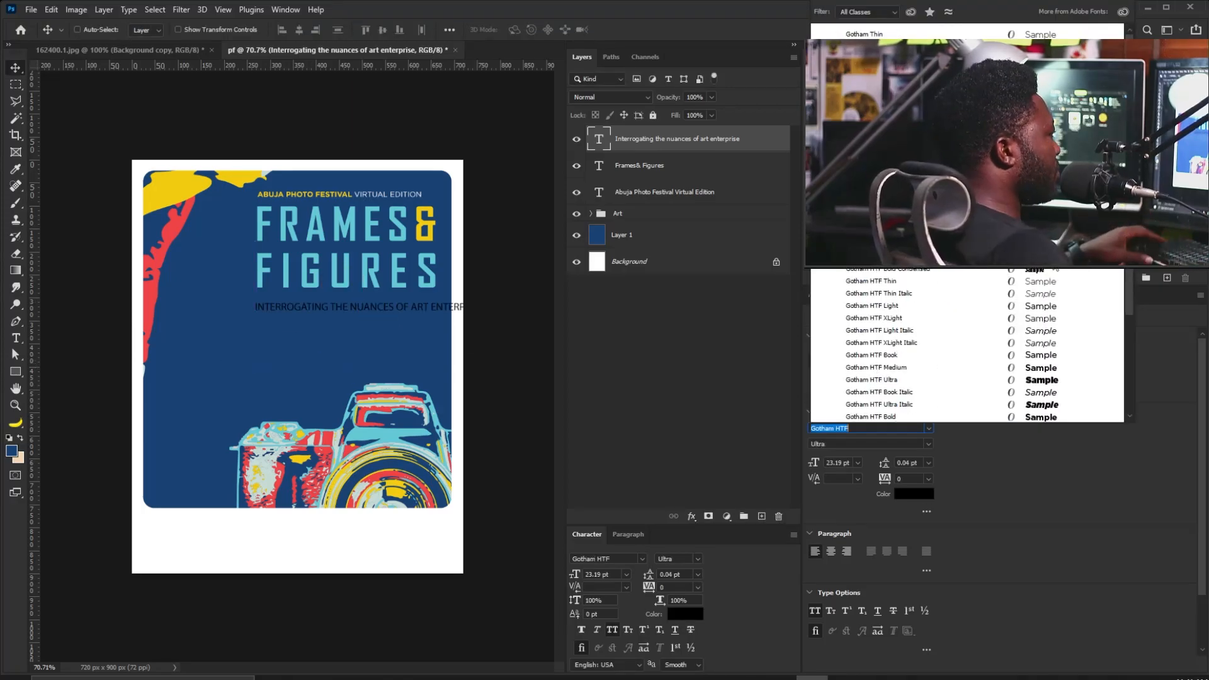
pyautogui.click(876, 306)
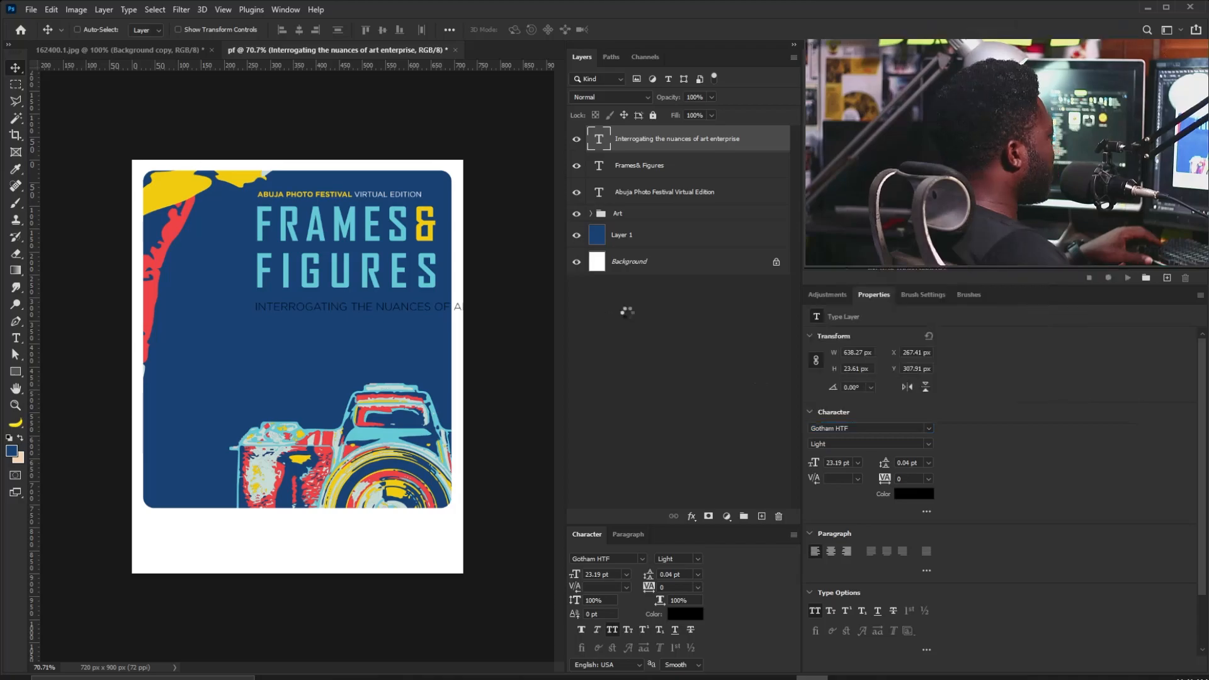
pyautogui.click(912, 497)
pyautogui.moveTo(648, 398); pyautogui.dragTo(583, 343)
pyautogui.click(917, 342)
pyautogui.hotkey('ctrl', 'shift', 'k')
pyautogui.moveTo(346, 310); pyautogui.dragTo(345, 303)
# Break the tagline into three lines and set its leading to 29 pt.
pyautogui.doubleClick(348, 305)
pyautogui.click(340, 302)
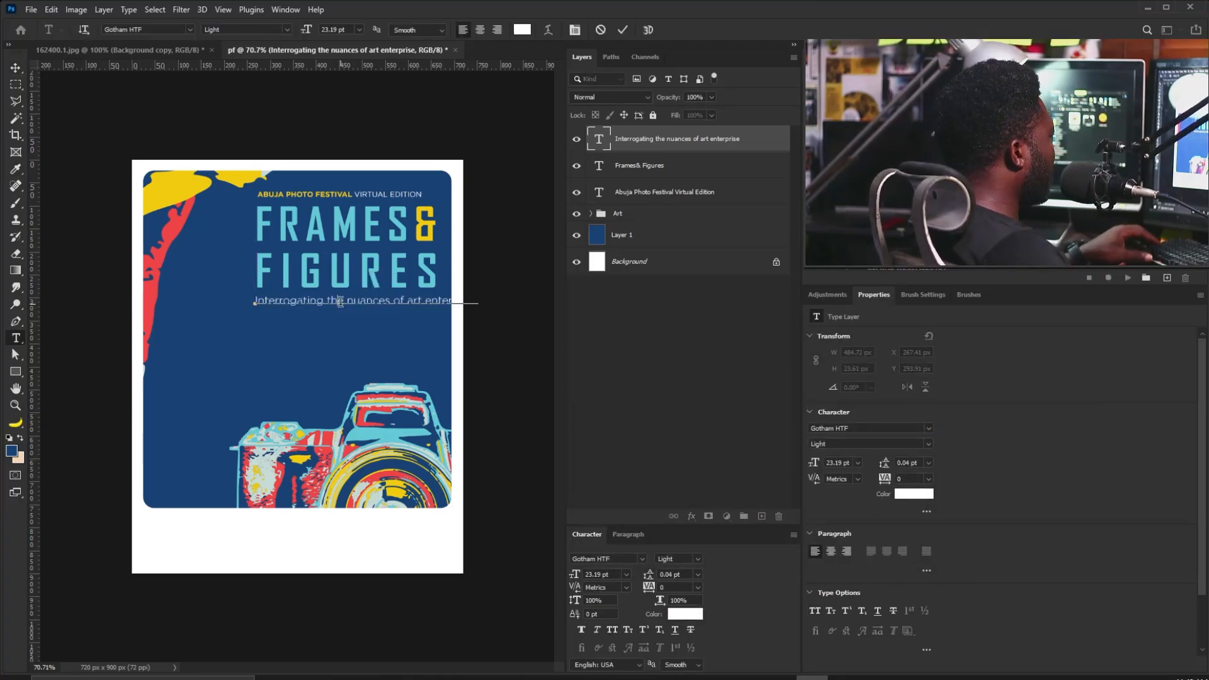
pyautogui.press('Return')
pyautogui.click(336, 305)
pyautogui.press('Return')
pyautogui.hotkey('ctrl', 'a')
pyautogui.click(907, 463)
pyautogui.write('23')
pyautogui.press('Return')
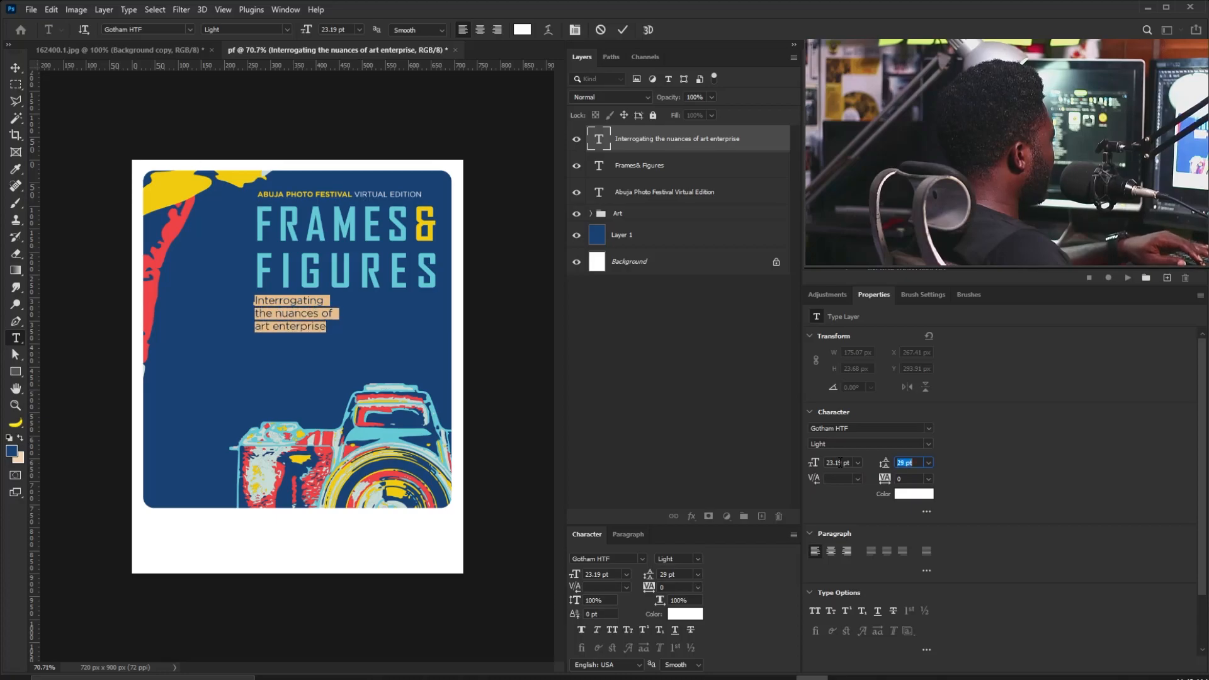
pyautogui.write('29')
pyautogui.press('Return')
# Switch the tagline to Book weight with 26 pt leading and shrink it to about 93%.
pyautogui.hotkey('ctrl', 't')
pyautogui.moveTo(333, 333); pyautogui.dragTo(325, 328)
pyautogui.press('Return')
pyautogui.click(928, 444)
pyautogui.click(883, 558)
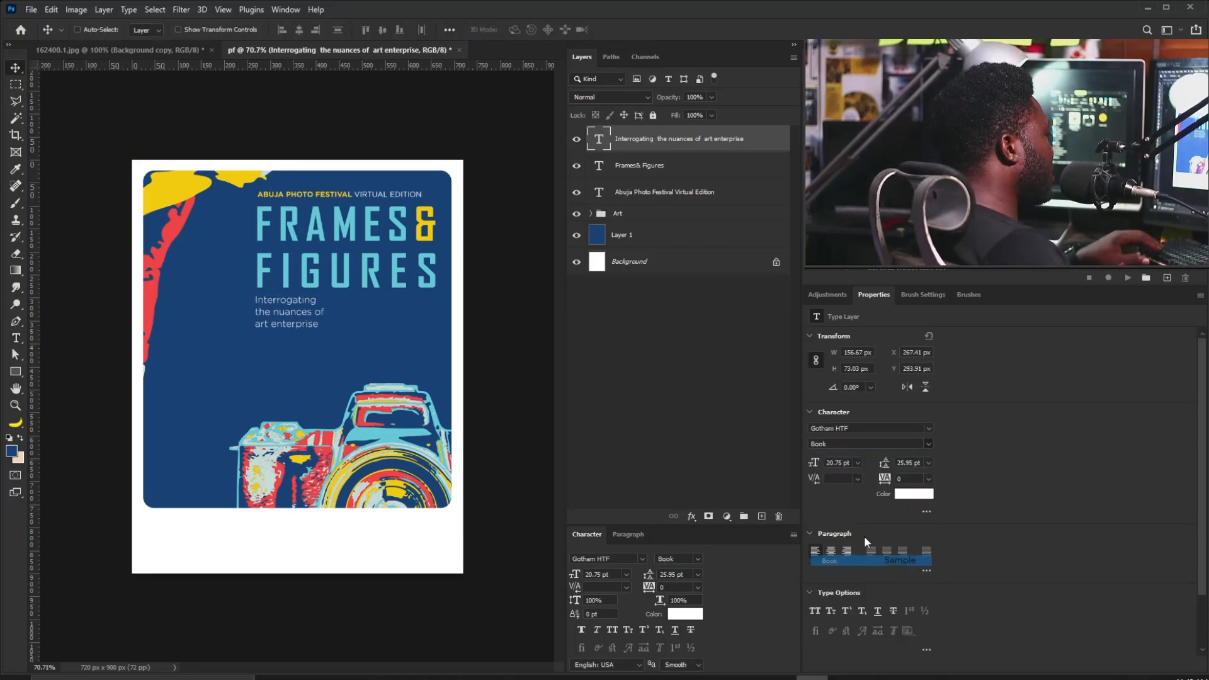
pyautogui.click(911, 463)
pyautogui.write('26')
pyautogui.press('Return')
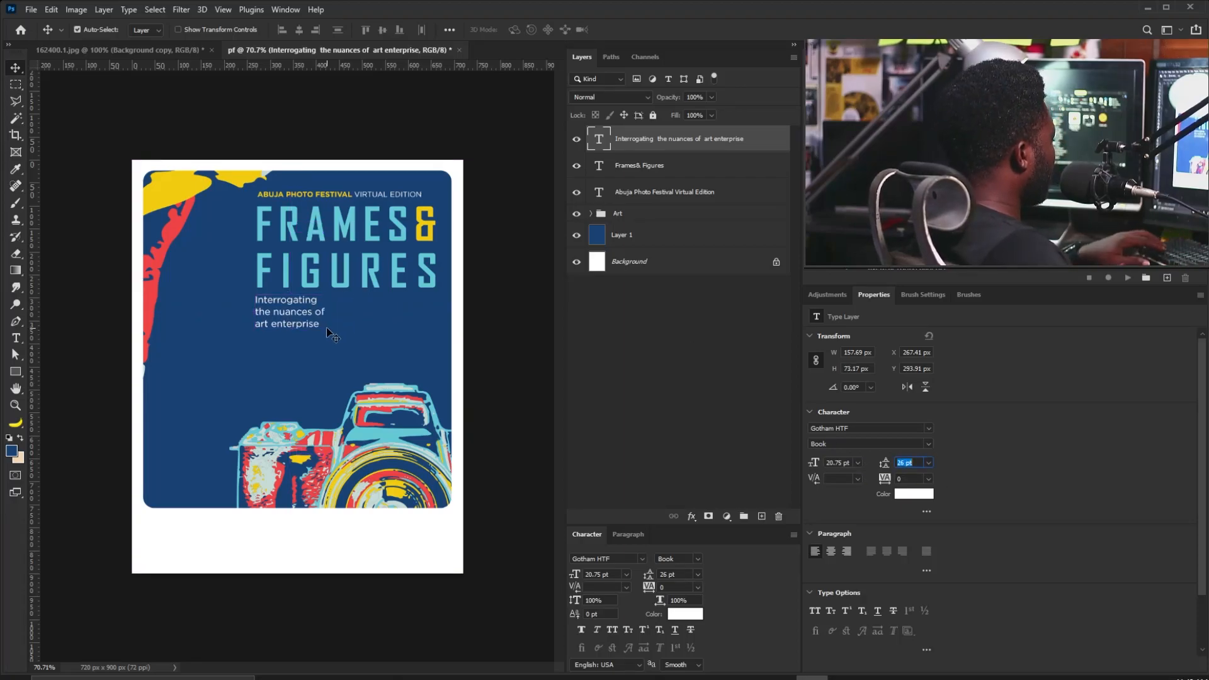
pyautogui.hotkey('ctrl', 't')
pyautogui.moveTo(325, 328); pyautogui.dragTo(318, 326)
pyautogui.press('Return')
# Shrink the title and festival line slightly, then move the tagline down and right.
pyautogui.scroll(1, 245, 264)
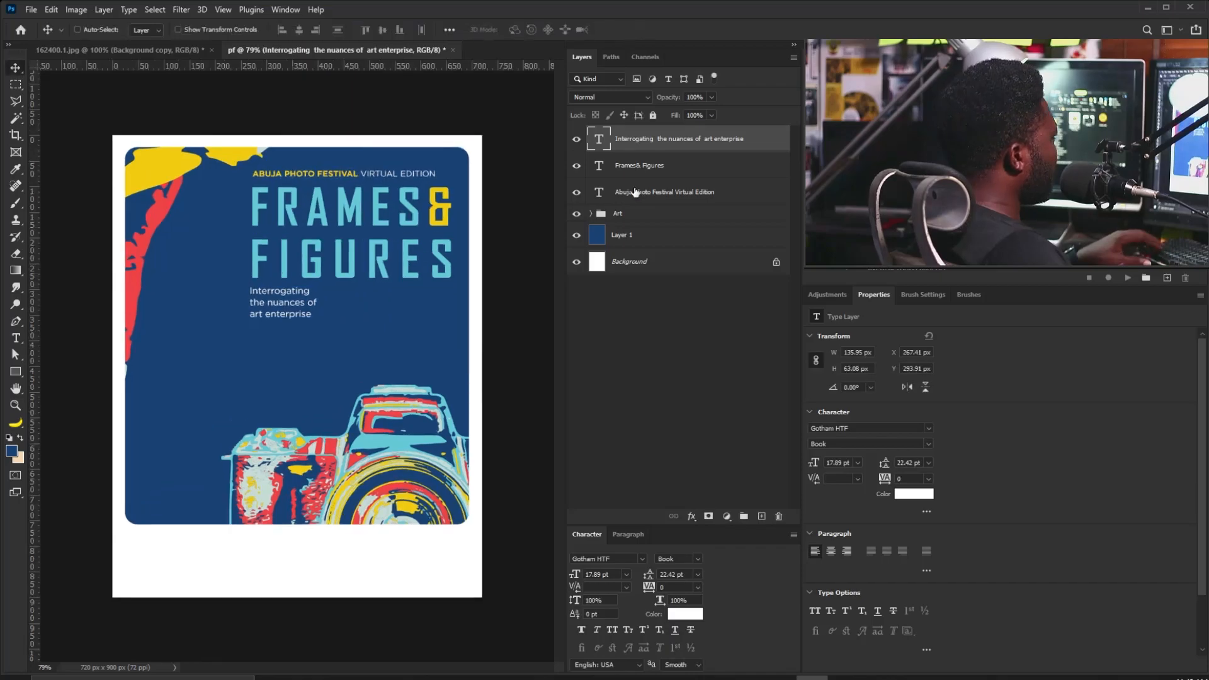
pyautogui.click(644, 168)
pyautogui.keyDown('shift'); pyautogui.click(649, 194); pyautogui.keyUp('shift')
pyautogui.hotkey('ctrl', 't')
pyautogui.moveTo(454, 279); pyautogui.dragTo(444, 275)
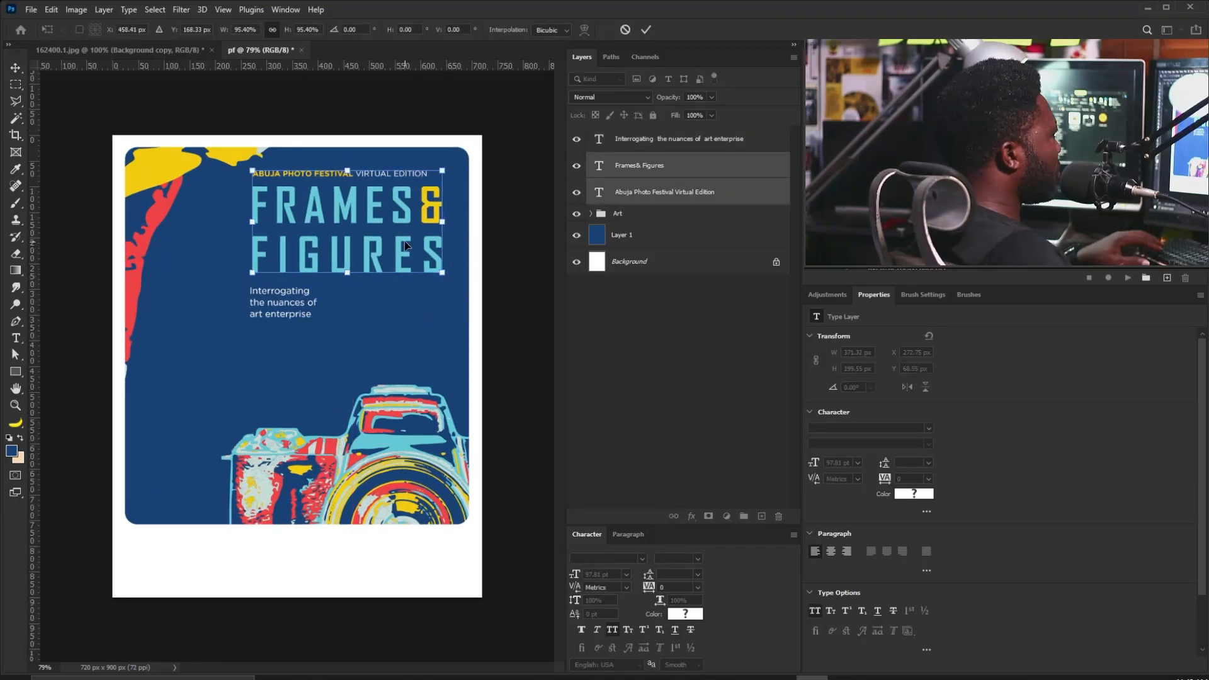
pyautogui.press('Return')
pyautogui.moveTo(412, 239); pyautogui.dragTo(417, 245)
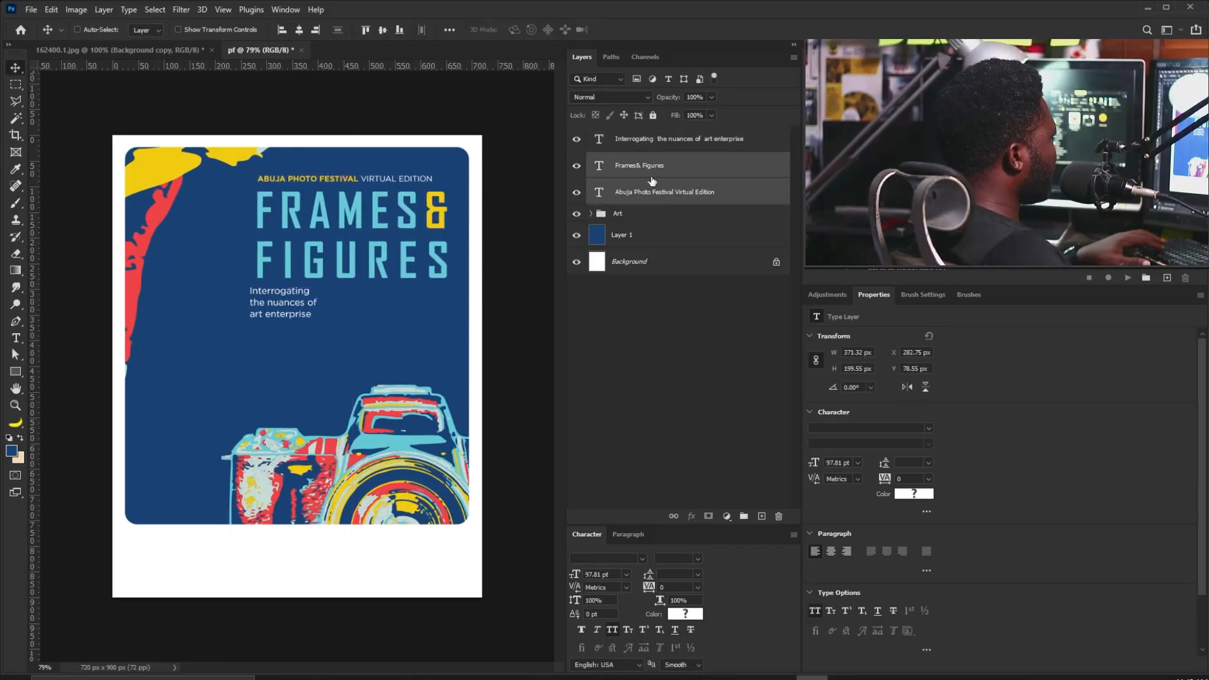
pyautogui.click(648, 139)
pyautogui.moveTo(307, 327); pyautogui.dragTo(347, 326)
pyautogui.hotkey('ctrl', 't')
pyautogui.press('Return')
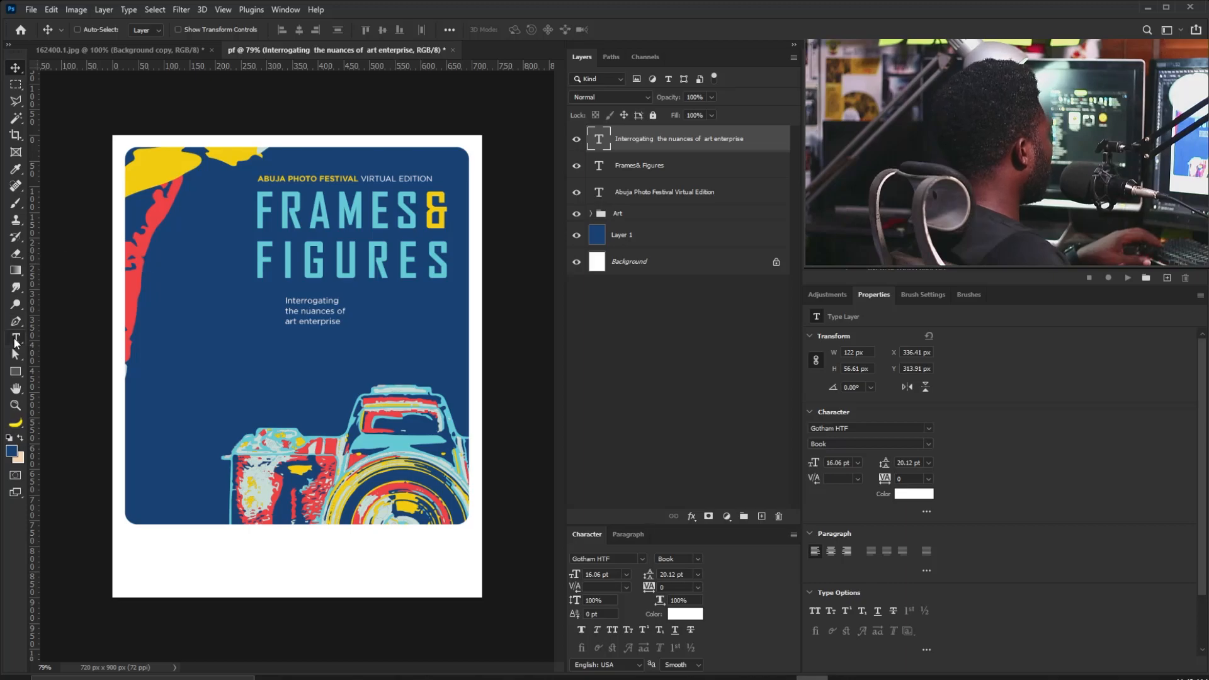
# Add a '30th - 31st October 2020' date line and enlarge it across the poster.
pyautogui.click(16, 339)
pyautogui.click(199, 372)
pyautogui.write('30th - 31st October 2020')
pyautogui.click(15, 68)
pyautogui.hotkey('ctrl', 't')
pyautogui.moveTo(243, 373); pyautogui.dragTo(501, 362)
pyautogui.press('Return')
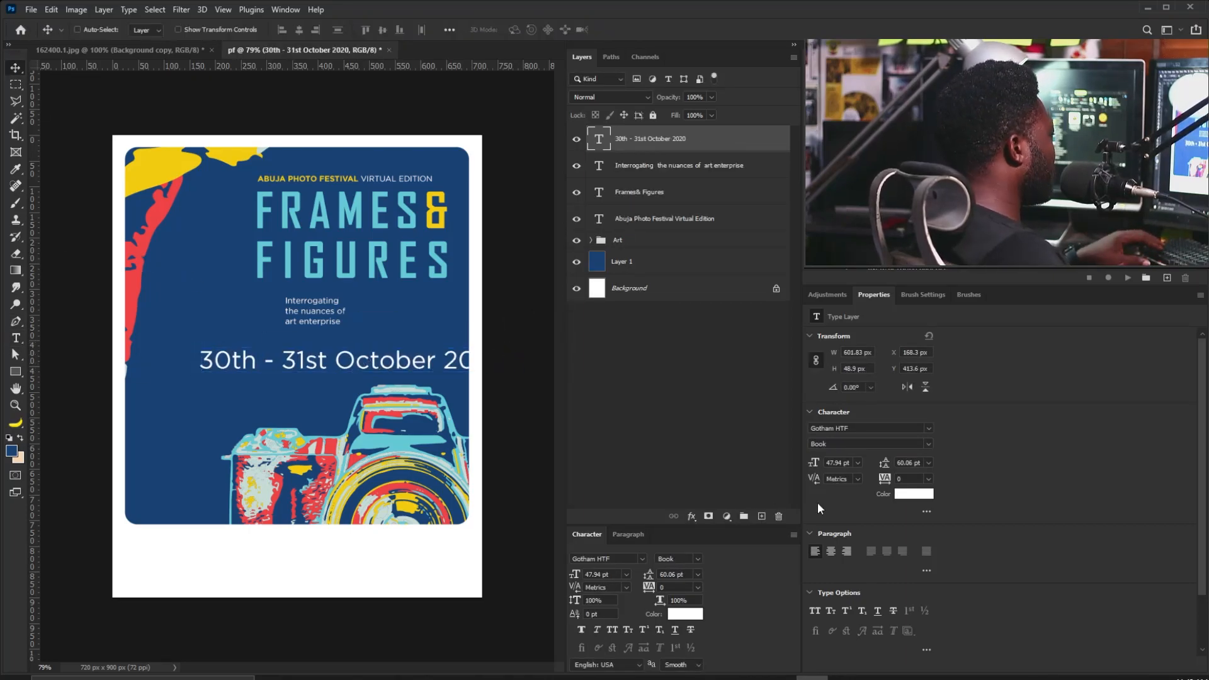
# Make the date Bold and split it into '30th - 31st' and 'Oct. 2020'.
pyautogui.click(929, 444)
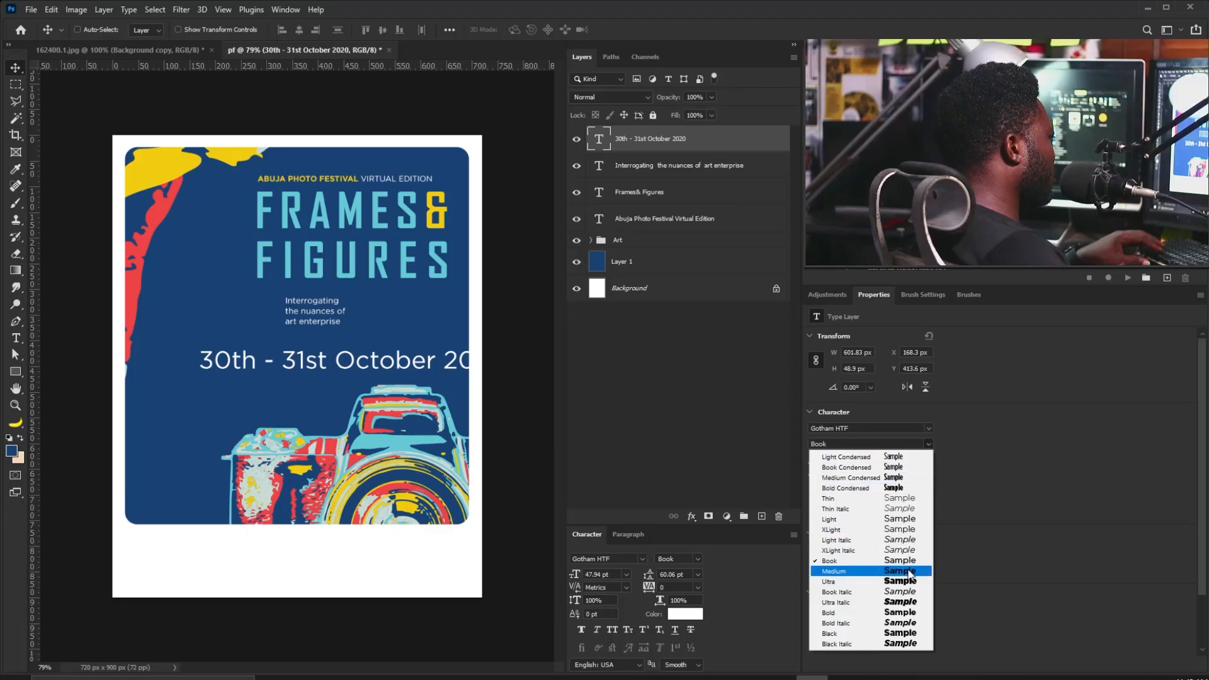
pyautogui.click(900, 613)
pyautogui.doubleClick(286, 360)
pyautogui.click(285, 360)
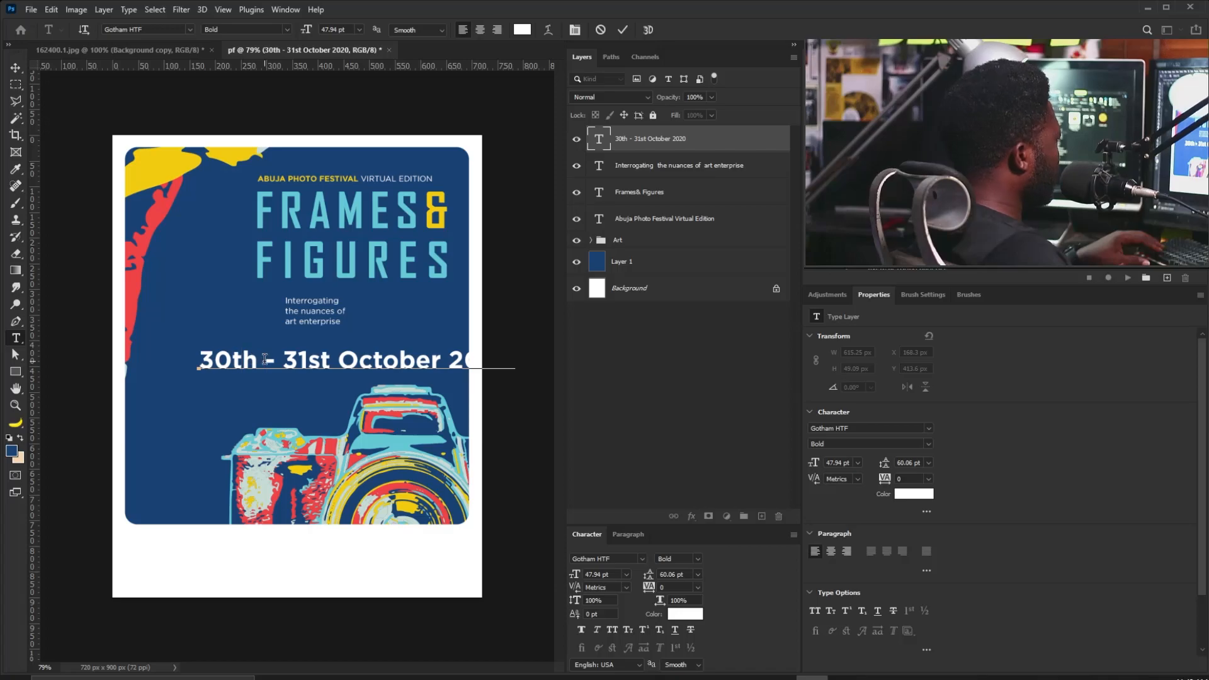
pyautogui.press('Return')
pyautogui.moveTo(245, 391); pyautogui.dragTo(319, 387)
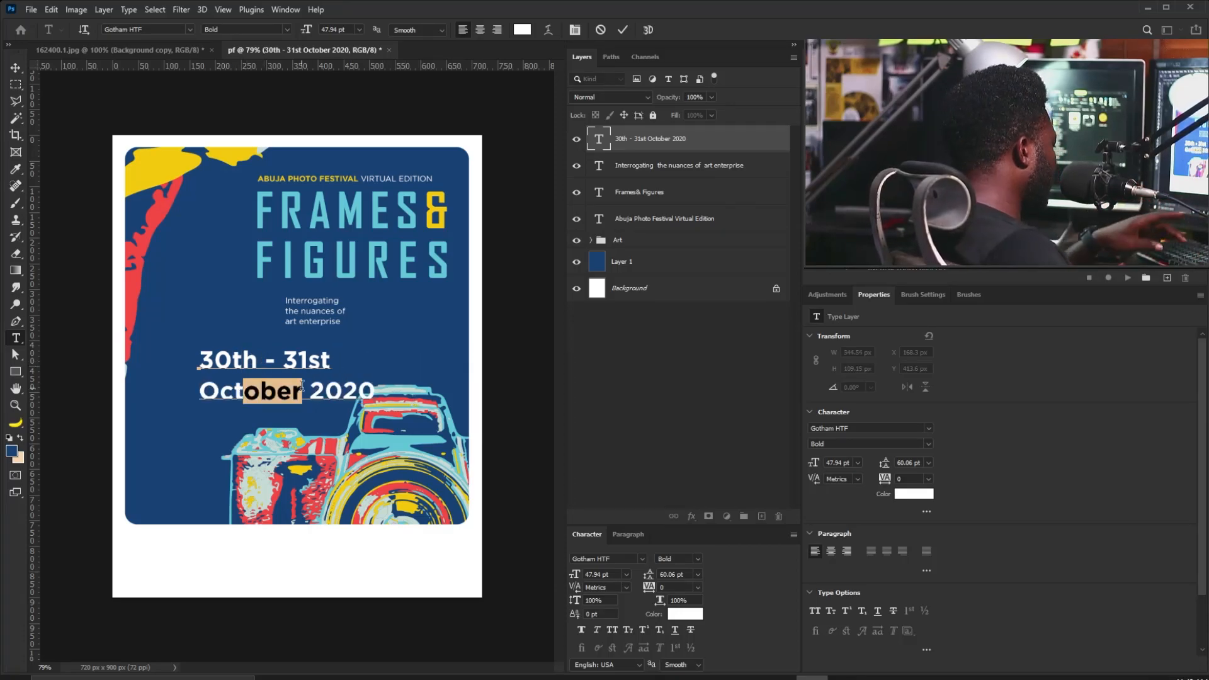
pyautogui.write('.')
# Give the date 51 pt leading and -40 tracking, then shrink it beside the tagline.
pyautogui.hotkey('ctrl', 'a')
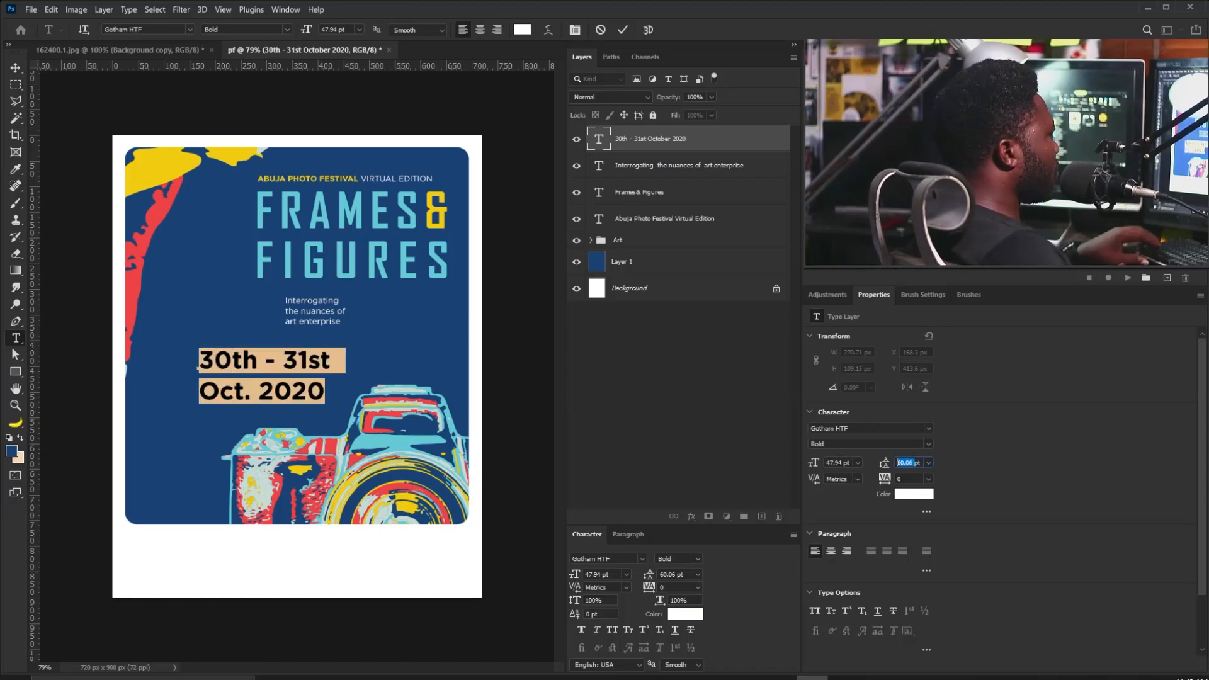
pyautogui.press('Down')
pyautogui.press('Down')
pyautogui.press('Down')
pyautogui.press('Down')
pyautogui.press('Down')
pyautogui.press('Down')
pyautogui.press('Down')
pyautogui.press('Down')
pyautogui.press('Down')
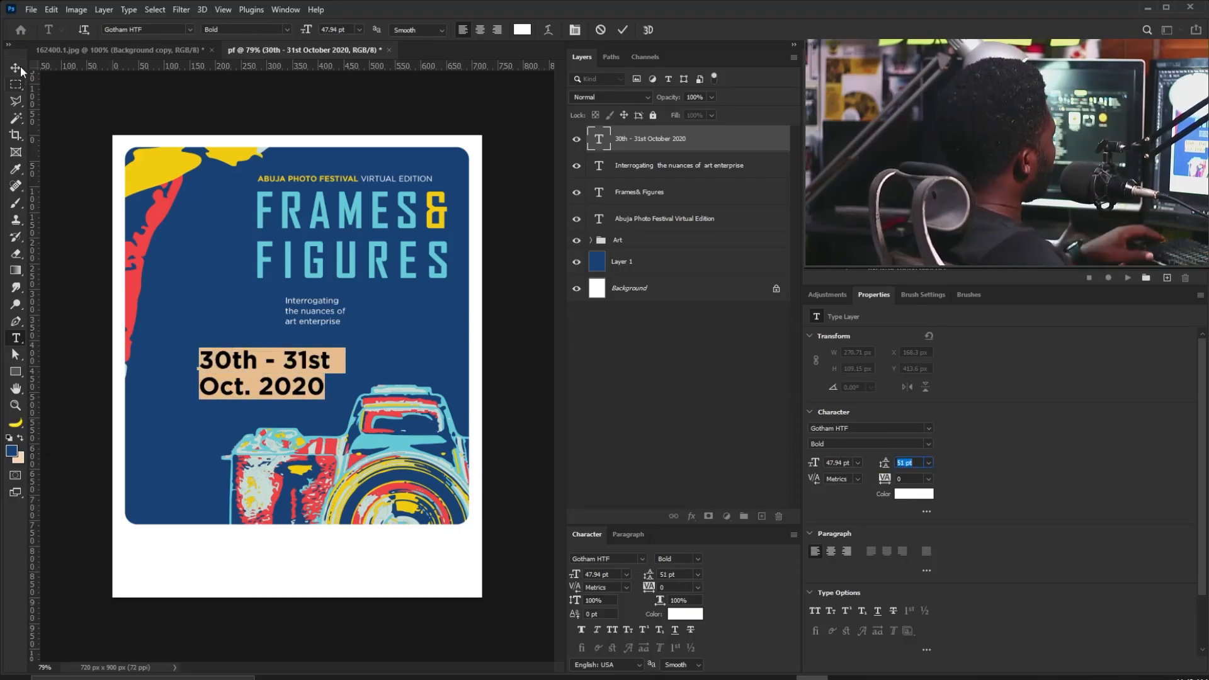
pyautogui.press('Down')
pyautogui.press('Down')
pyautogui.press('Down')
pyautogui.press('Down')
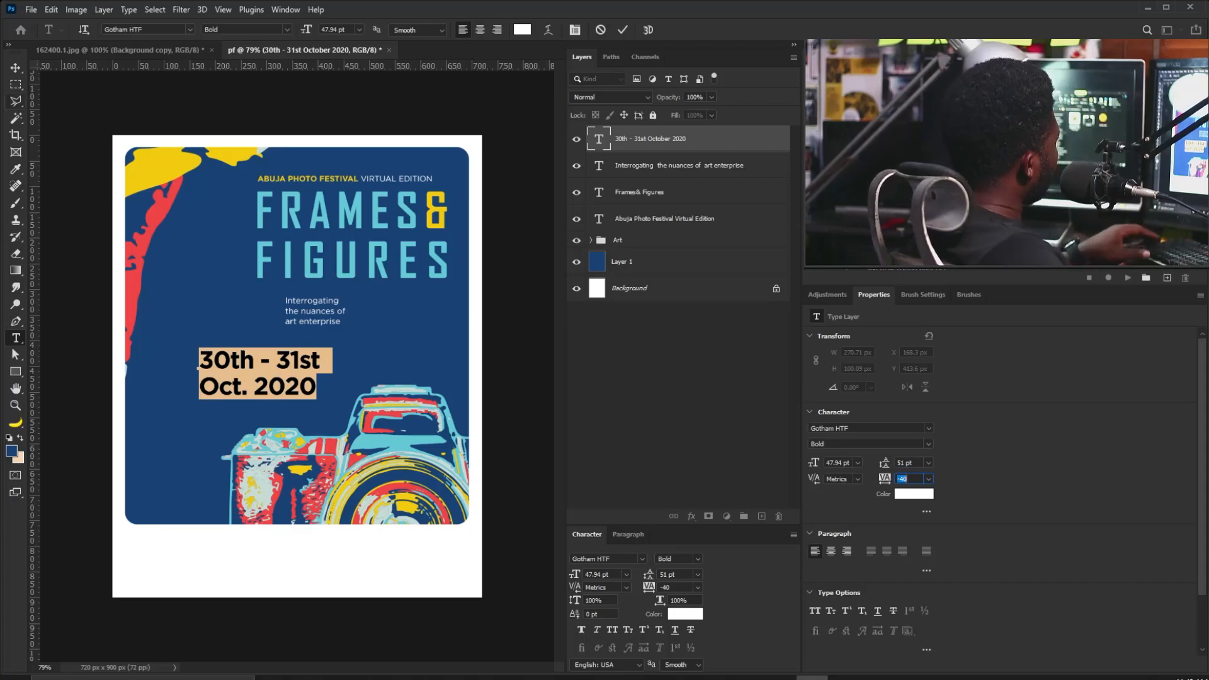
pyautogui.click(17, 68)
pyautogui.hotkey('ctrl', 't')
pyautogui.moveTo(326, 399); pyautogui.dragTo(374, 307)
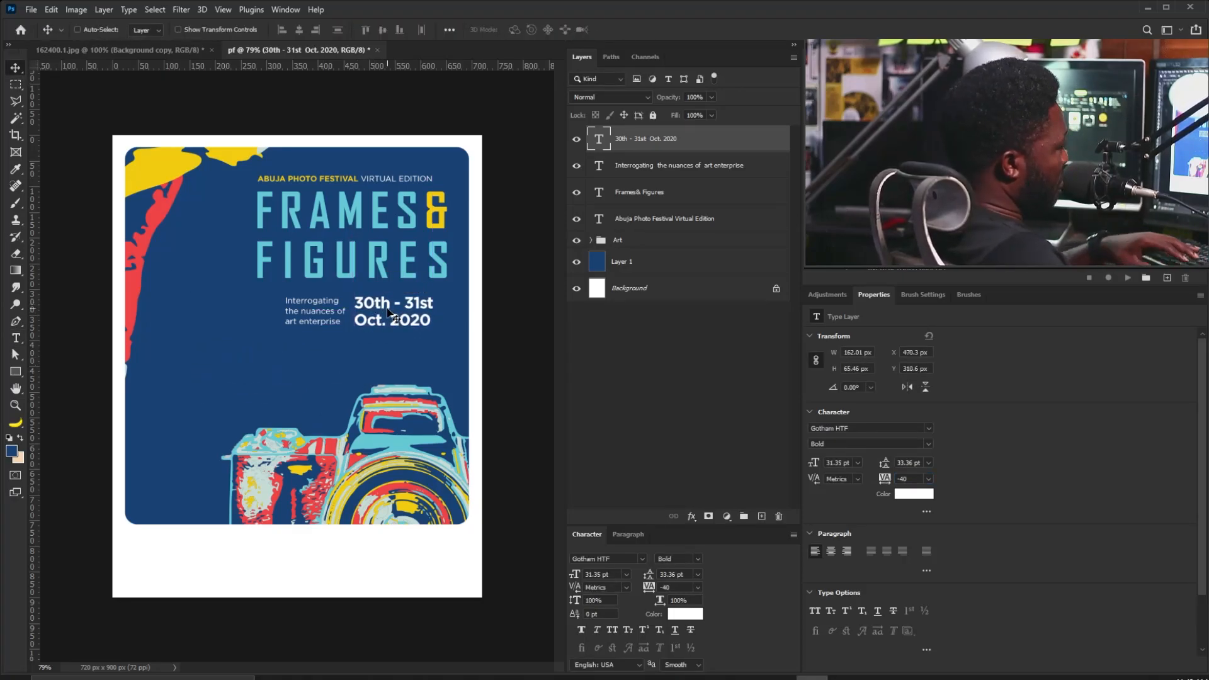
# Enlarge the date and tagline together slightly and nudge them down 4 px.
pyautogui.keyDown('shift'); pyautogui.click(681, 168); pyautogui.keyUp('shift')
pyautogui.hotkey('ctrl', 't')
pyautogui.moveTo(433, 326); pyautogui.dragTo(400, 306)
pyautogui.press('Return')
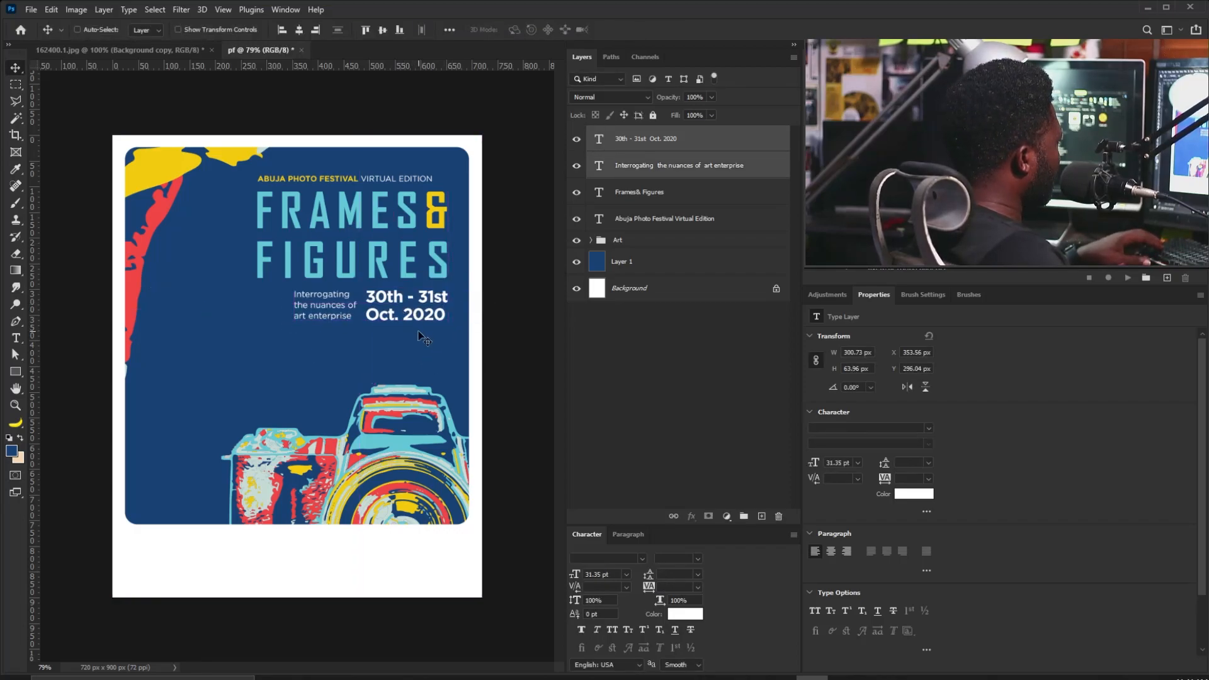
pyautogui.press('Down')
pyautogui.press('Down')
pyautogui.press('Down')
pyautogui.press('Down')
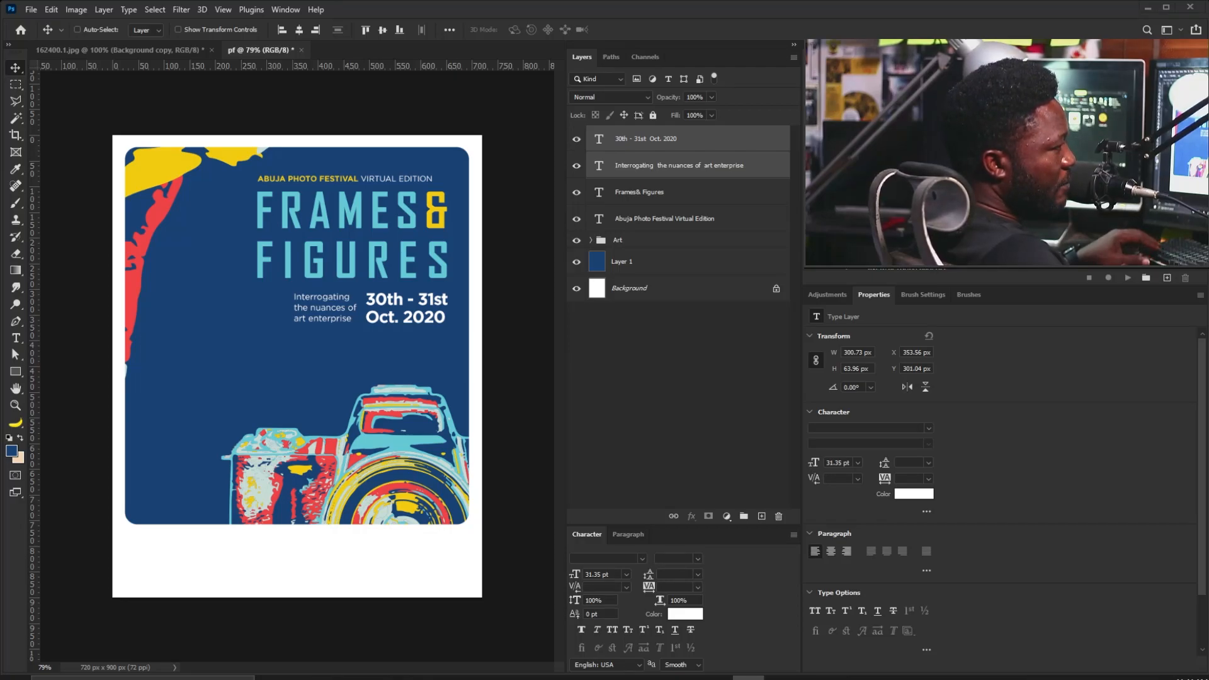
# Paste the 'To register: bit.ly/0thAbujaPhotoFestival' text onto the poster and enlarge it.
pyautogui.click(23, 340)
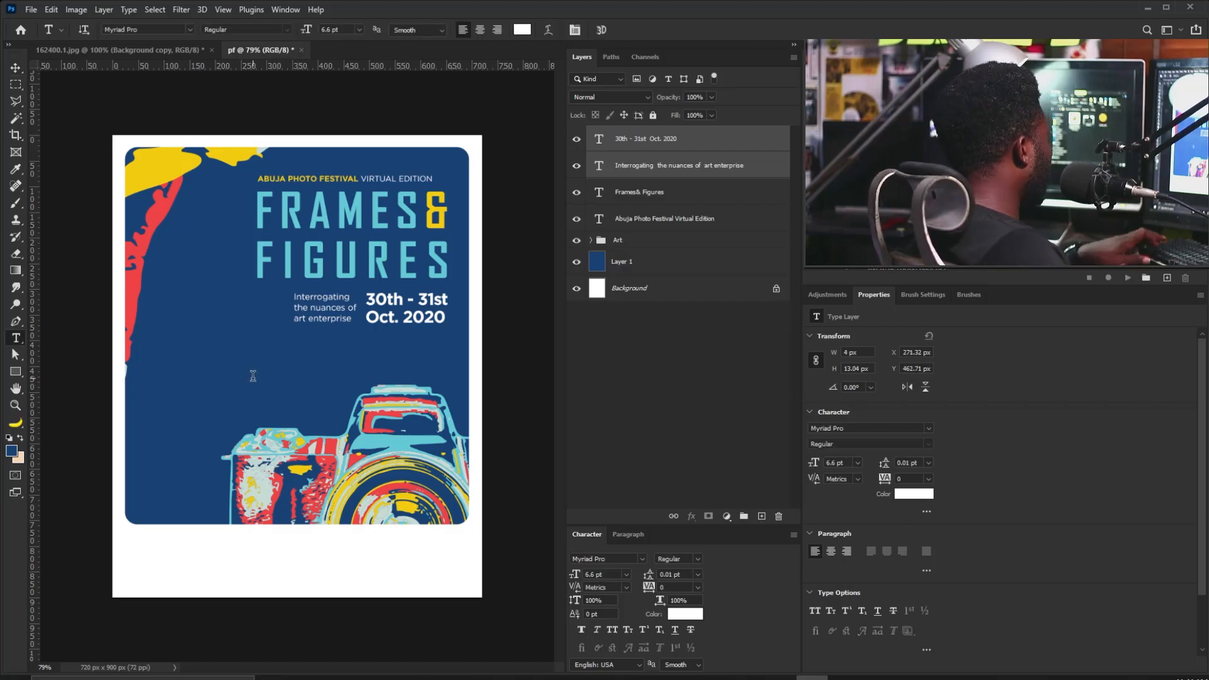
pyautogui.click(252, 377)
pyautogui.write('To register: bit.ly/0thAbujaPhotoFestival')
pyautogui.click(16, 69)
pyautogui.hotkey('ctrl', 't')
pyautogui.moveTo(313, 385); pyautogui.dragTo(439, 385)
pyautogui.press('Return')
# Set the registration text to Gotham HTF Book Condensed with 30 pt leading, under the date.
pyautogui.click(930, 429)
pyautogui.moveTo(1129, 290); pyautogui.dragTo(1130, 202)
pyautogui.click(864, 305)
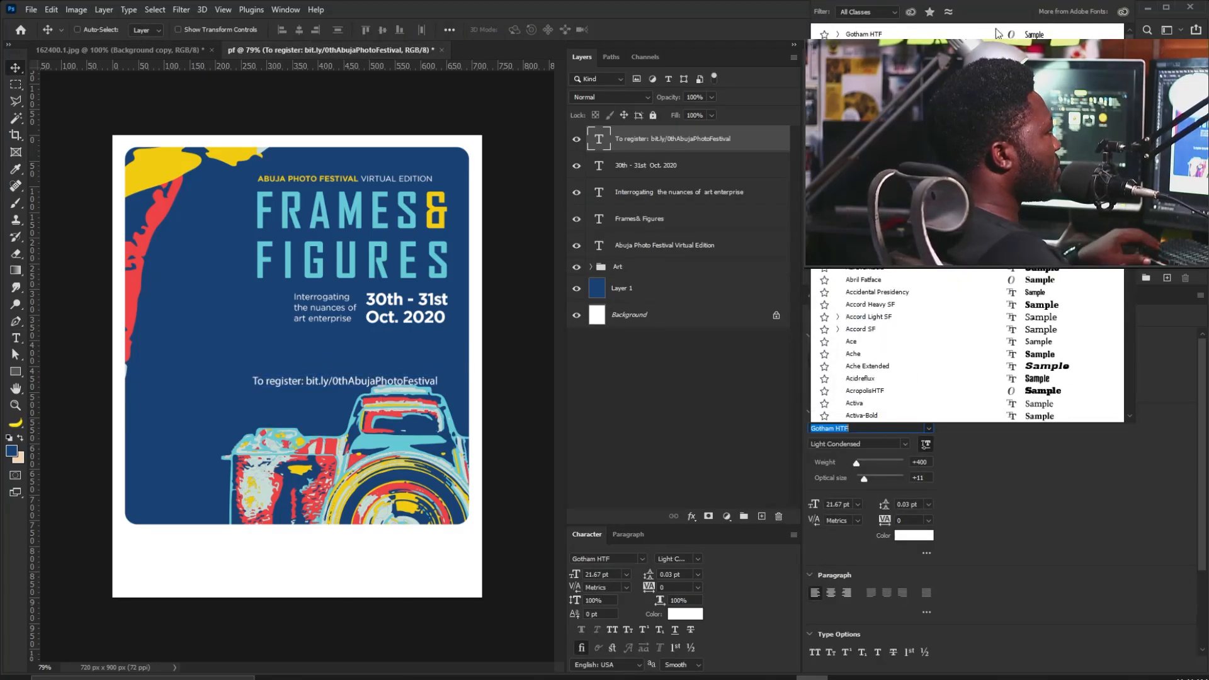
pyautogui.click(928, 444)
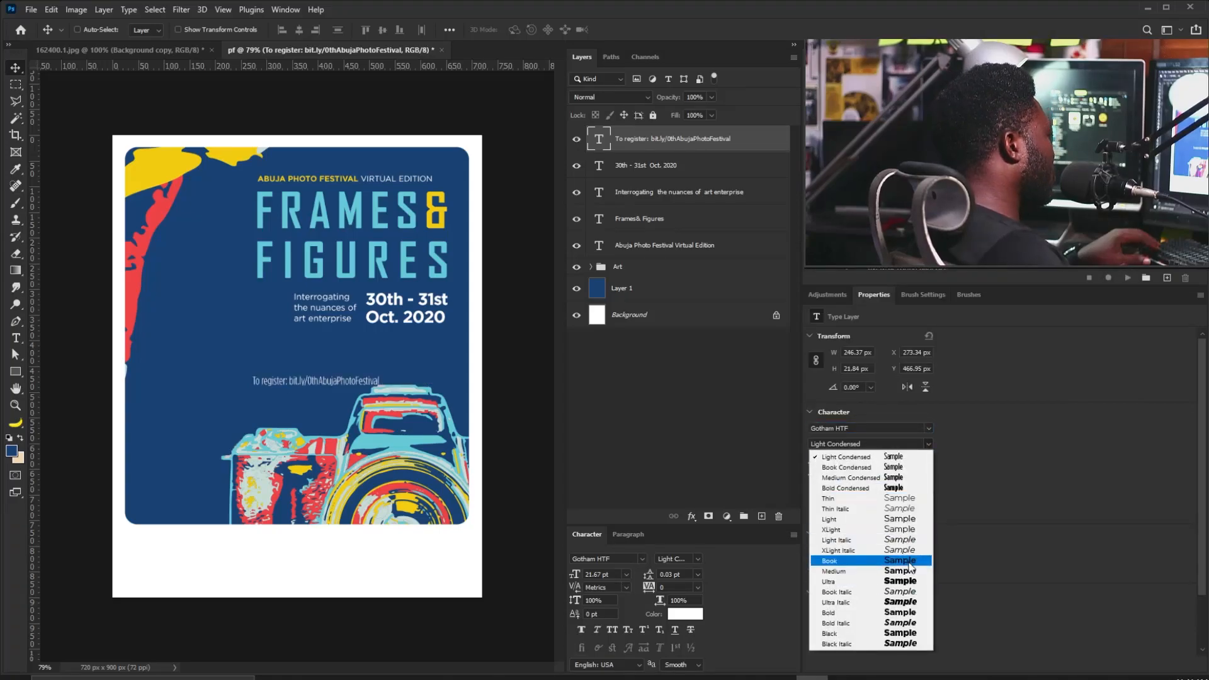
pyautogui.click(895, 467)
pyautogui.moveTo(275, 382); pyautogui.dragTo(394, 335)
pyautogui.doubleClick(412, 337)
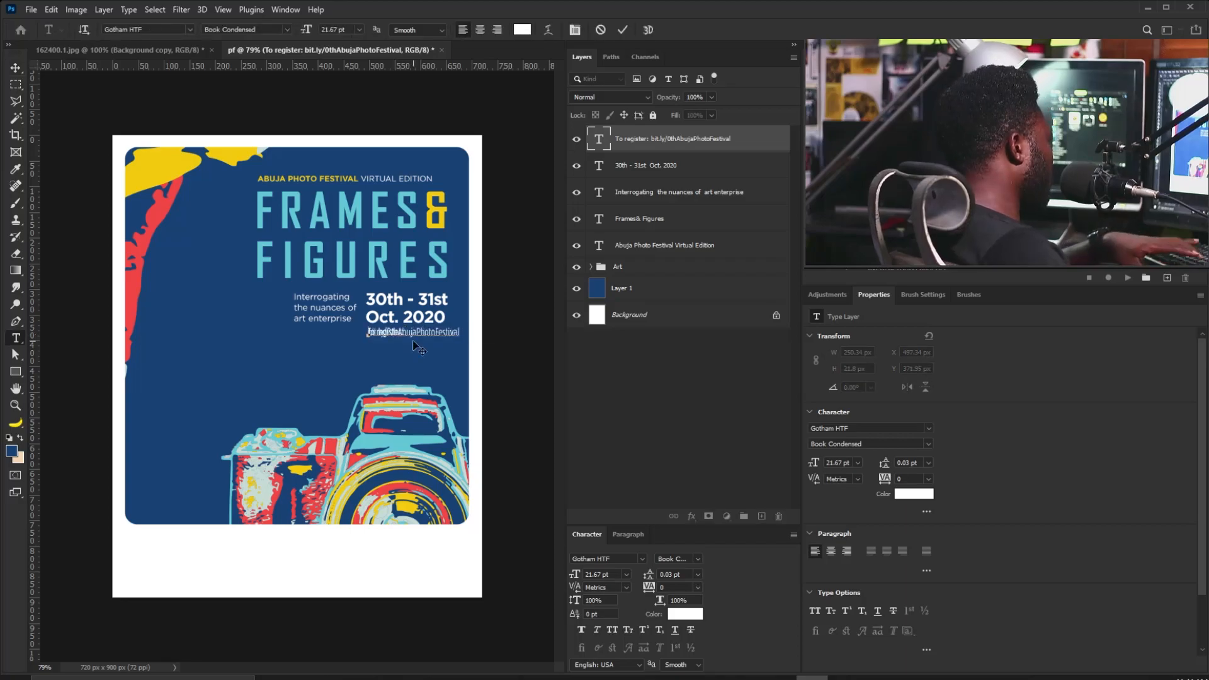
pyautogui.write('30')
pyautogui.press('Return')
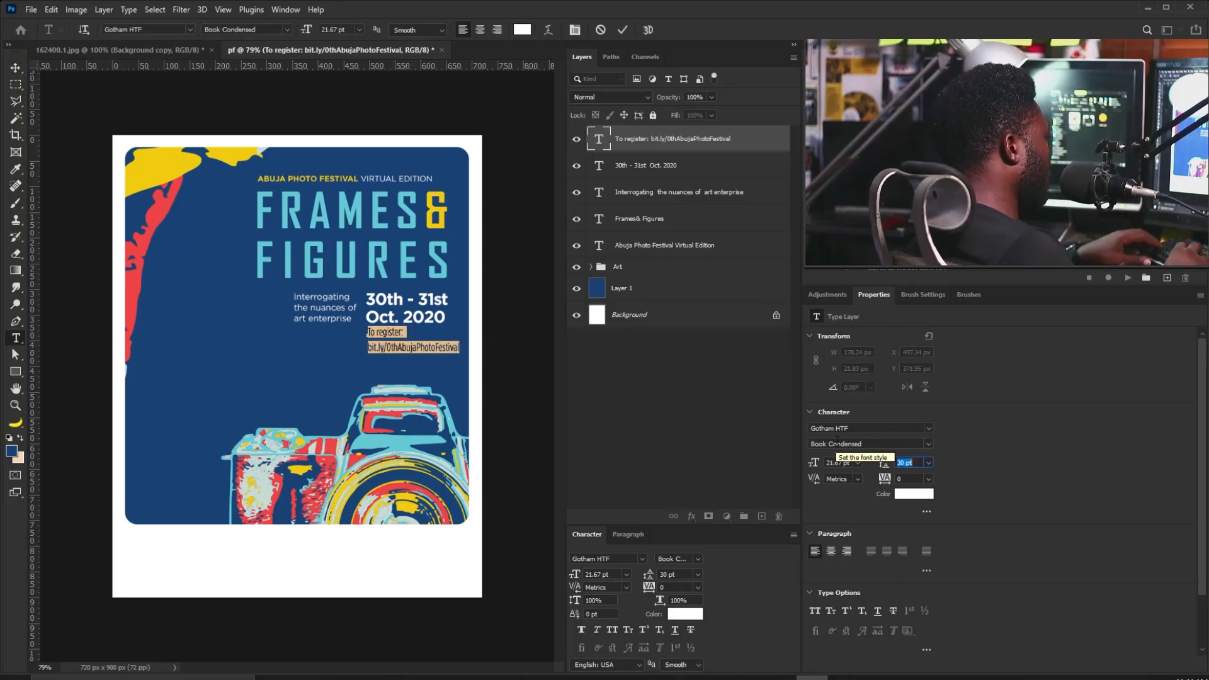
# Make the registration text Medium weight and shrink it to about half size.
pyautogui.click(894, 444)
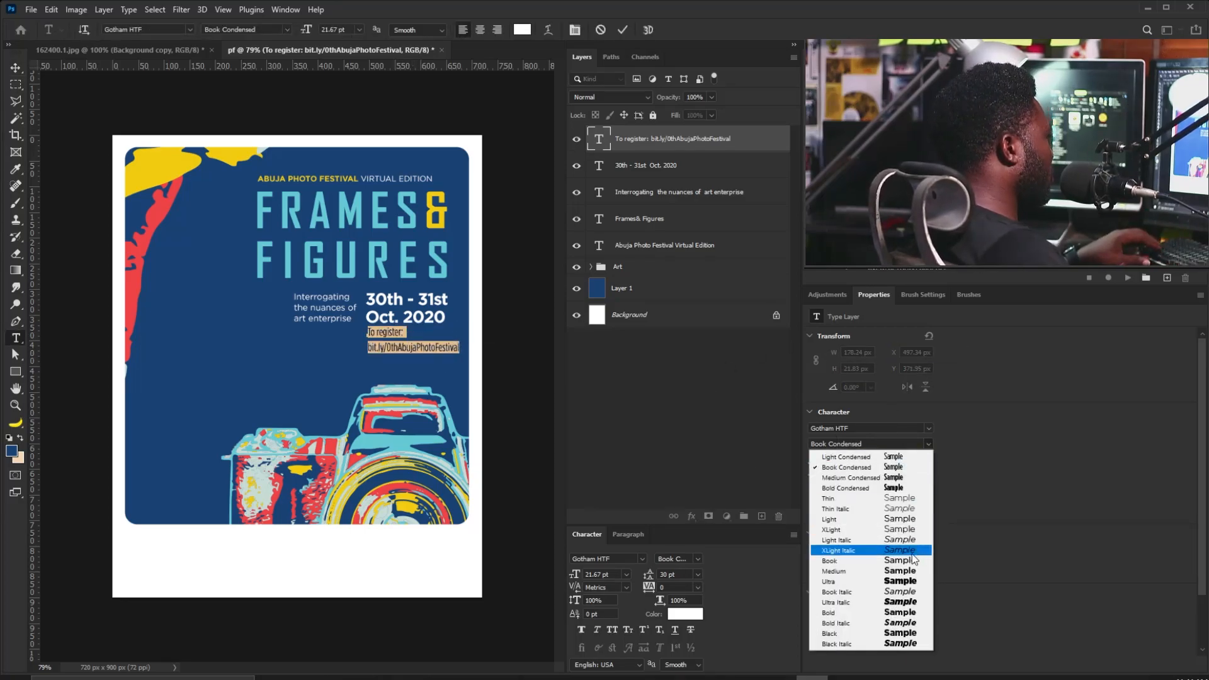
pyautogui.click(837, 572)
pyautogui.click(9, 60)
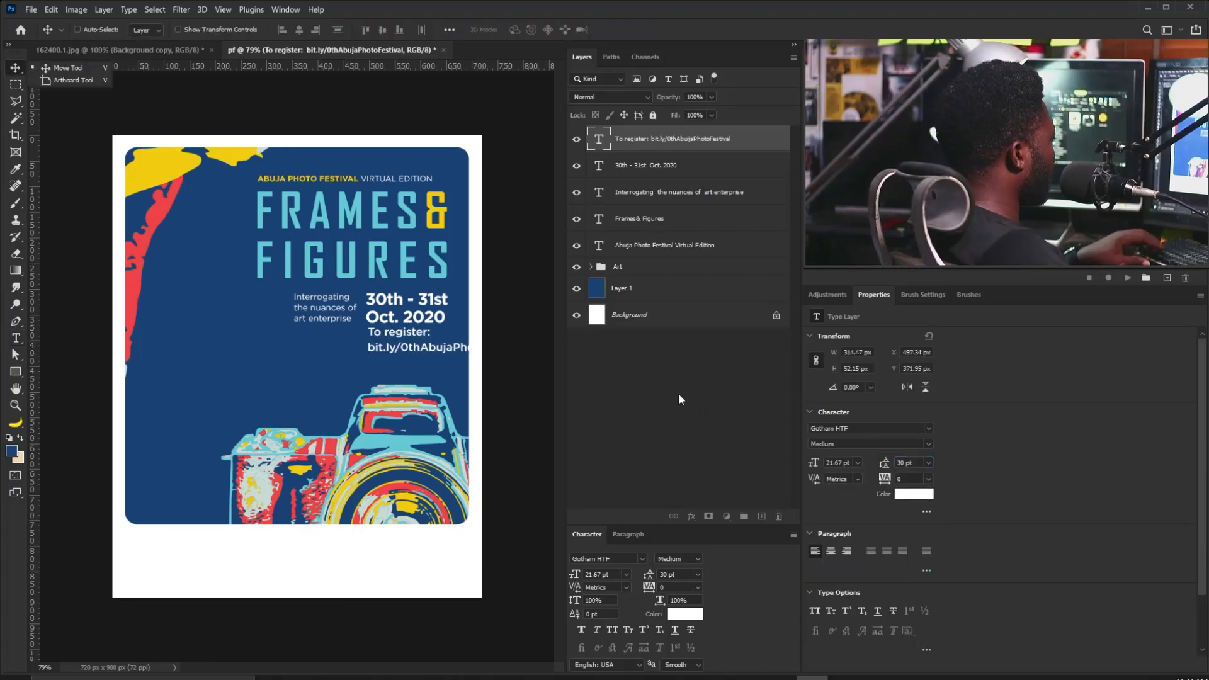
pyautogui.hotkey('ctrl', 't')
pyautogui.moveTo(533, 355); pyautogui.dragTo(459, 344)
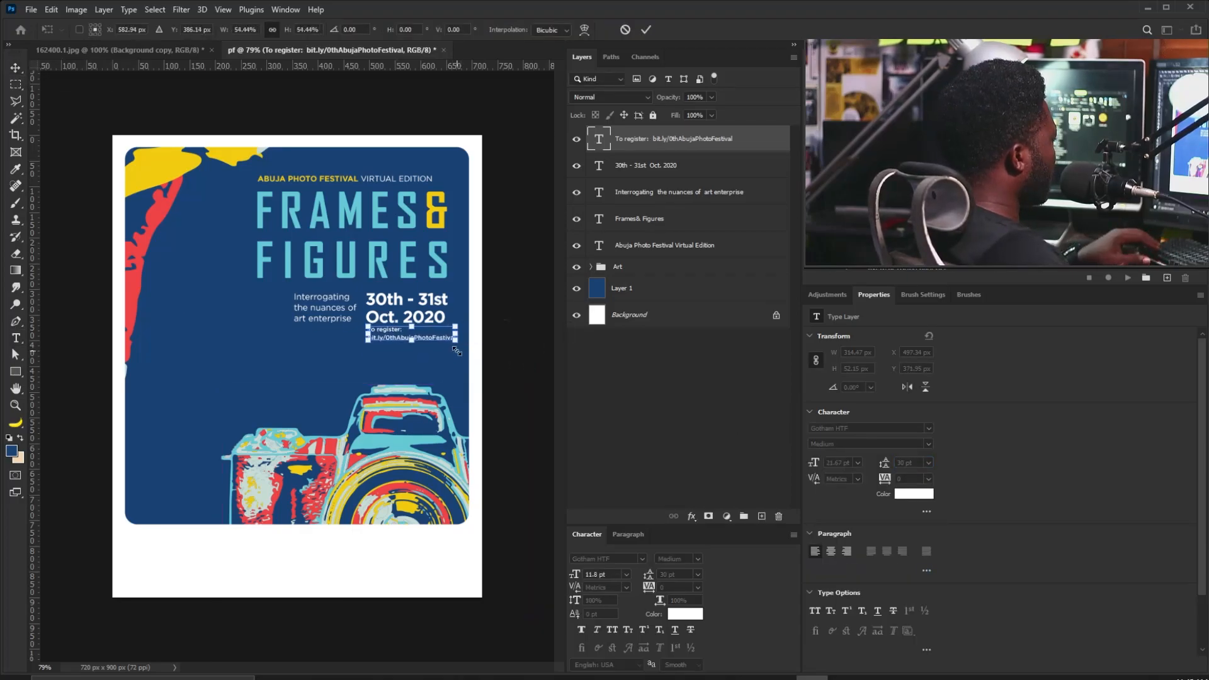
pyautogui.press('Return')
pyautogui.moveTo(373, 332); pyautogui.dragTo(368, 334)
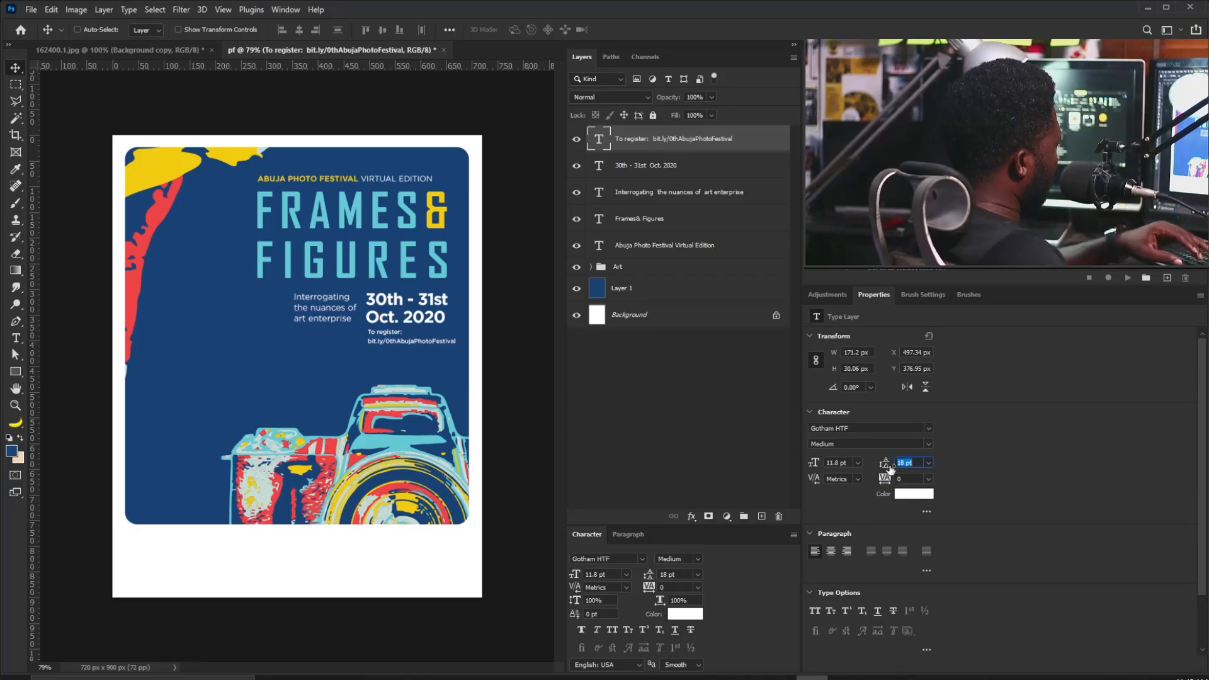
# Shift the date, tagline and registration text slightly left together.
pyautogui.click(624, 167)
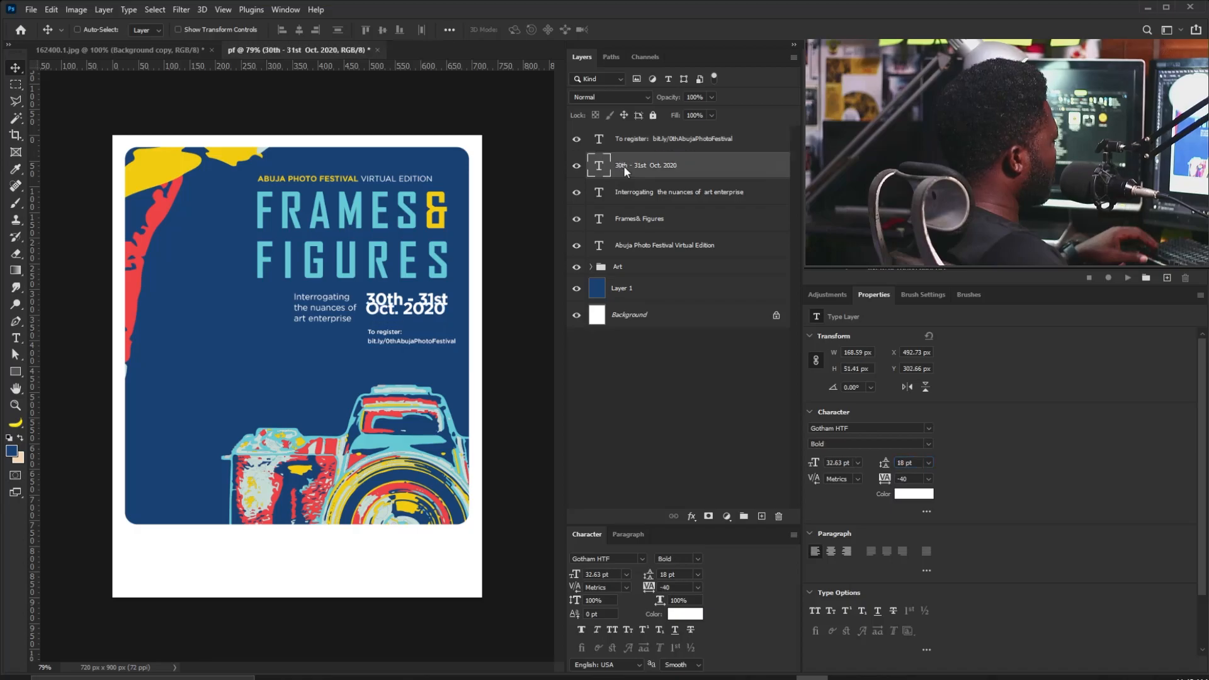
pyautogui.keyDown('shift'); pyautogui.click(655, 192); pyautogui.keyUp('shift')
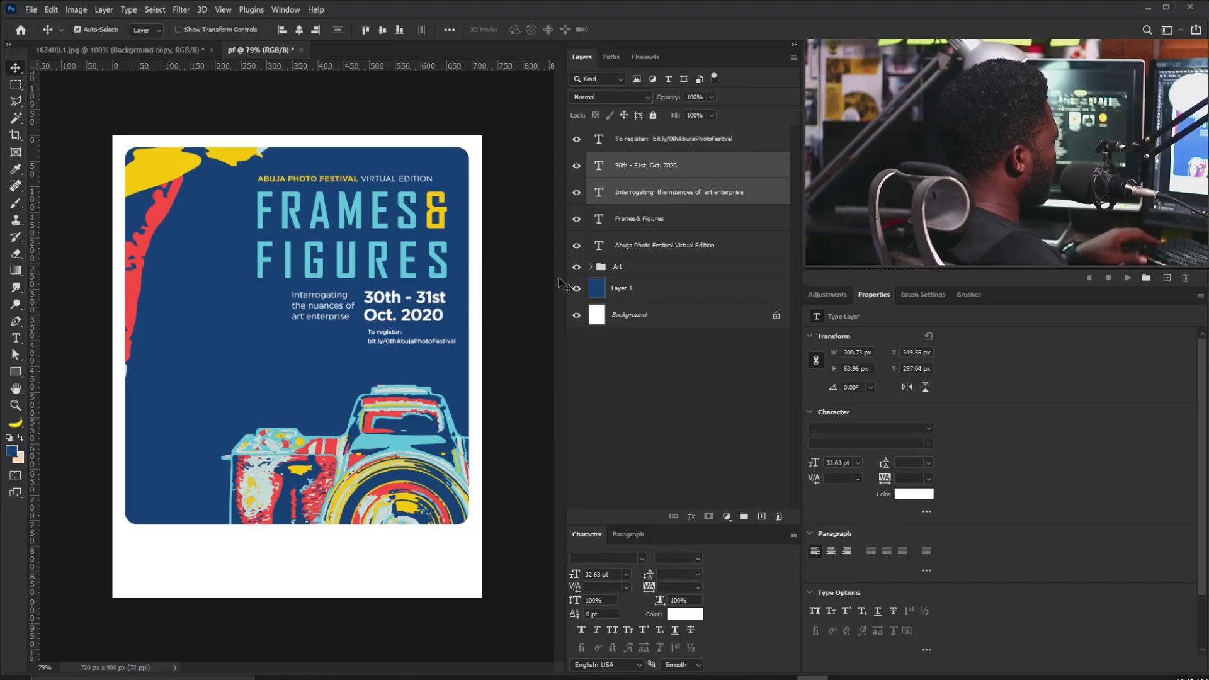
pyautogui.keyDown('shift'); pyautogui.click(656, 139); pyautogui.keyUp('shift')
pyautogui.moveTo(507, 353); pyautogui.dragTo(498, 353)
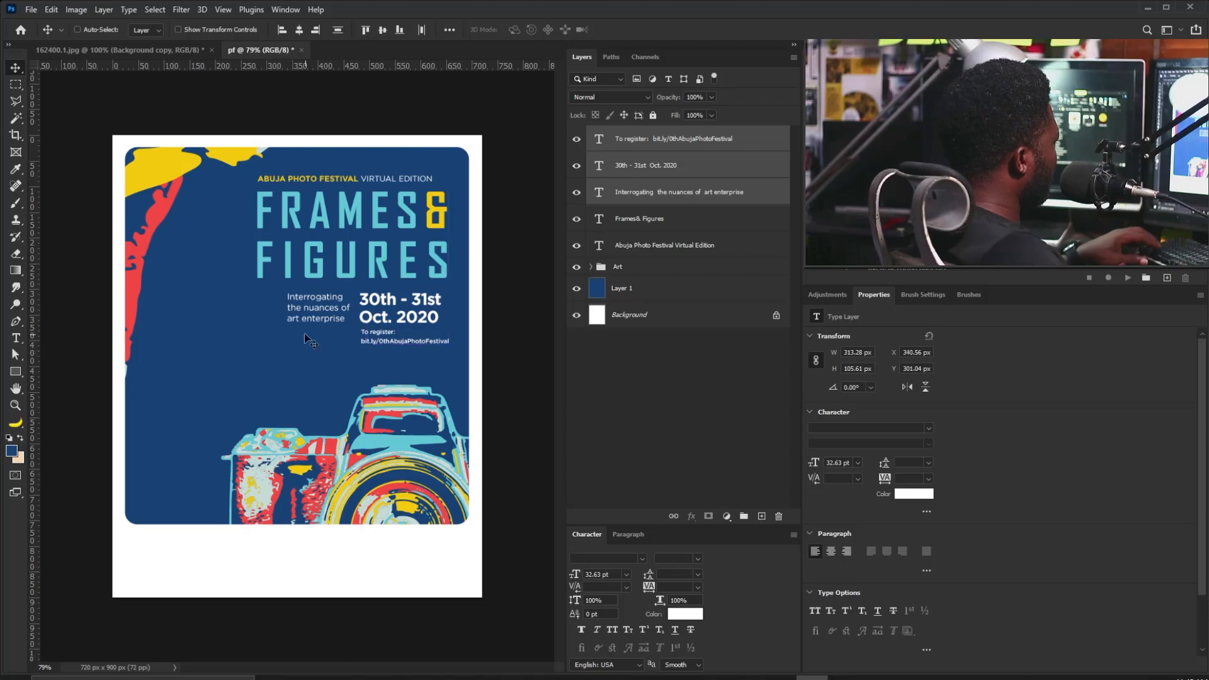
# Align the subtitle's top edge with the date text.
pyautogui.rightClick(331, 304)
pyautogui.click(352, 313)
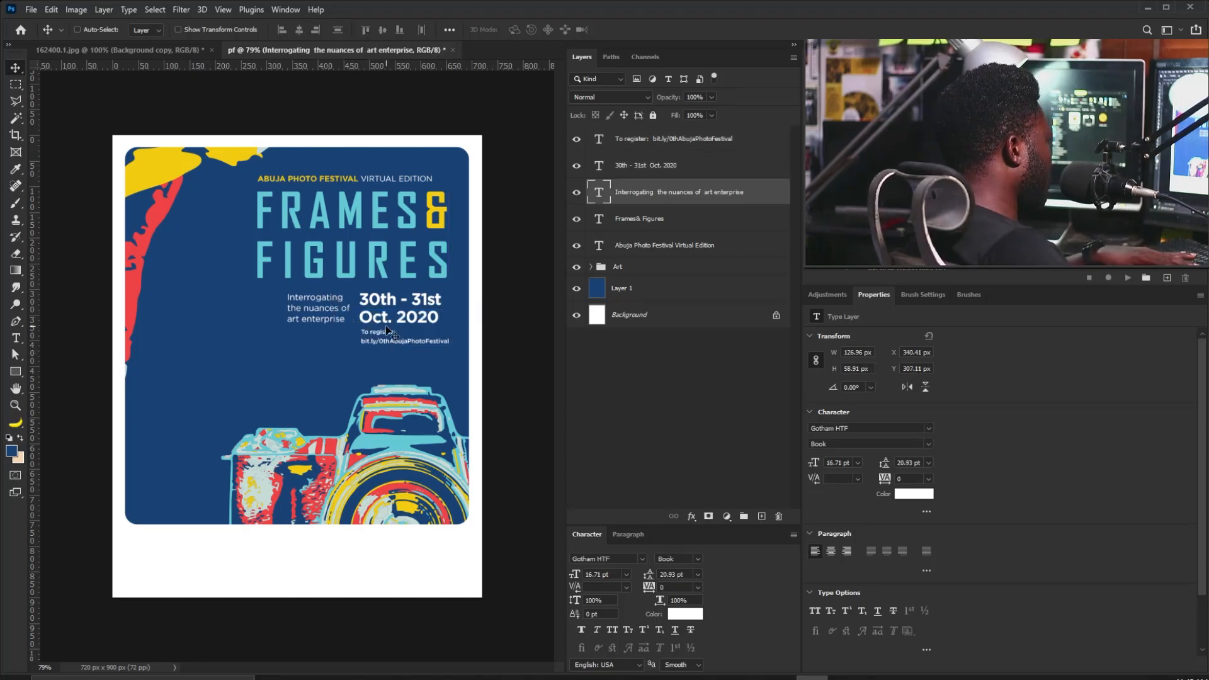
pyautogui.keyDown('shift'); pyautogui.click(632, 171); pyautogui.keyUp('shift')
pyautogui.click(366, 30)
# Nudge the registration text down and place a duplicate of it to its left.
pyautogui.rightClick(376, 339)
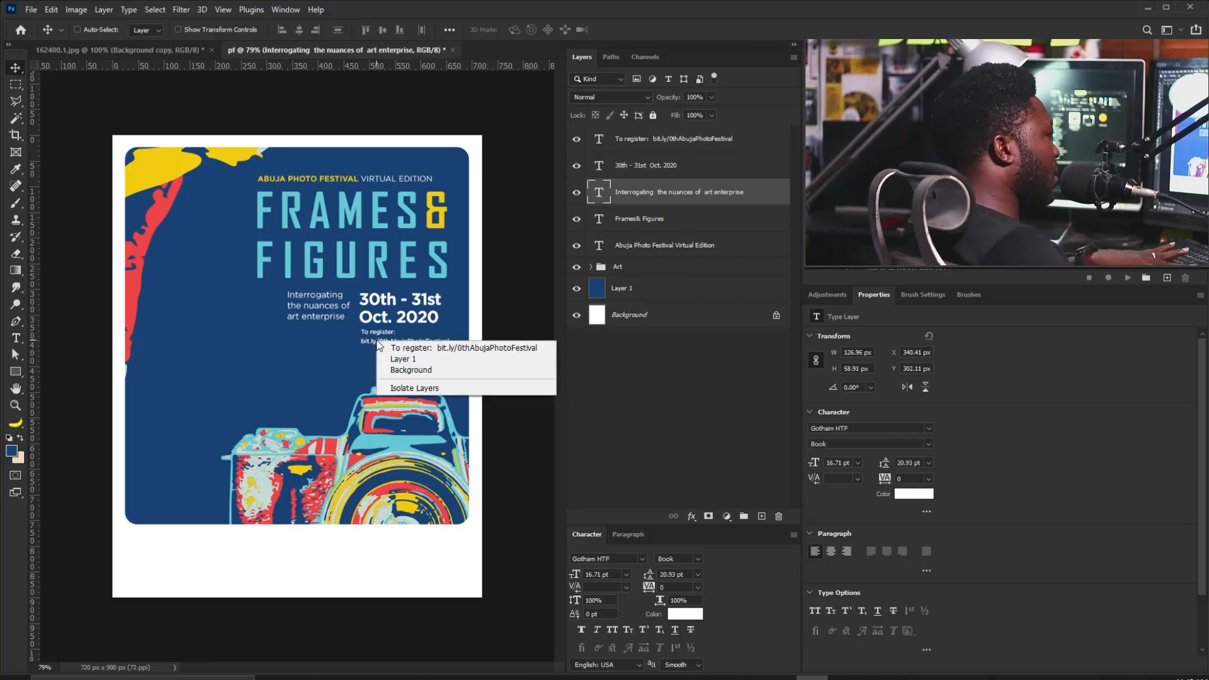
pyautogui.click(378, 320)
pyautogui.rightClick(374, 340)
pyautogui.click(391, 349)
pyautogui.press('Down')
pyautogui.press('Down')
pyautogui.press('Down')
pyautogui.press('Down')
pyautogui.press('Down')
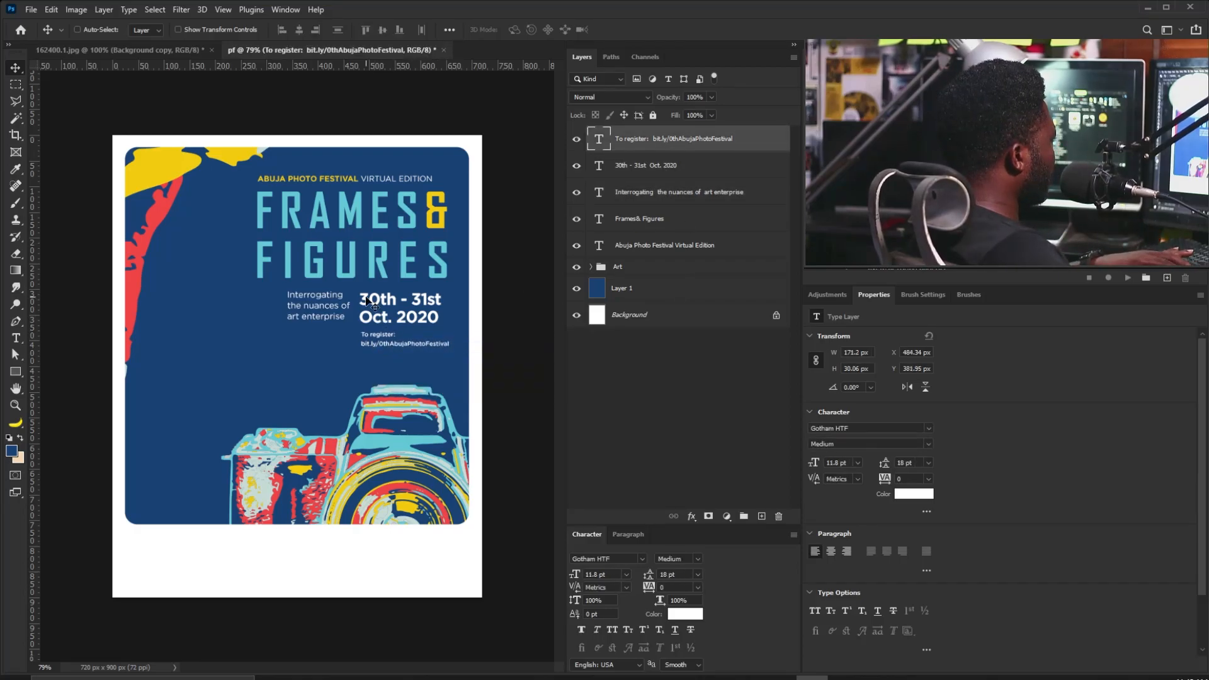
pyautogui.moveTo(384, 349); pyautogui.dragTo(317, 345)
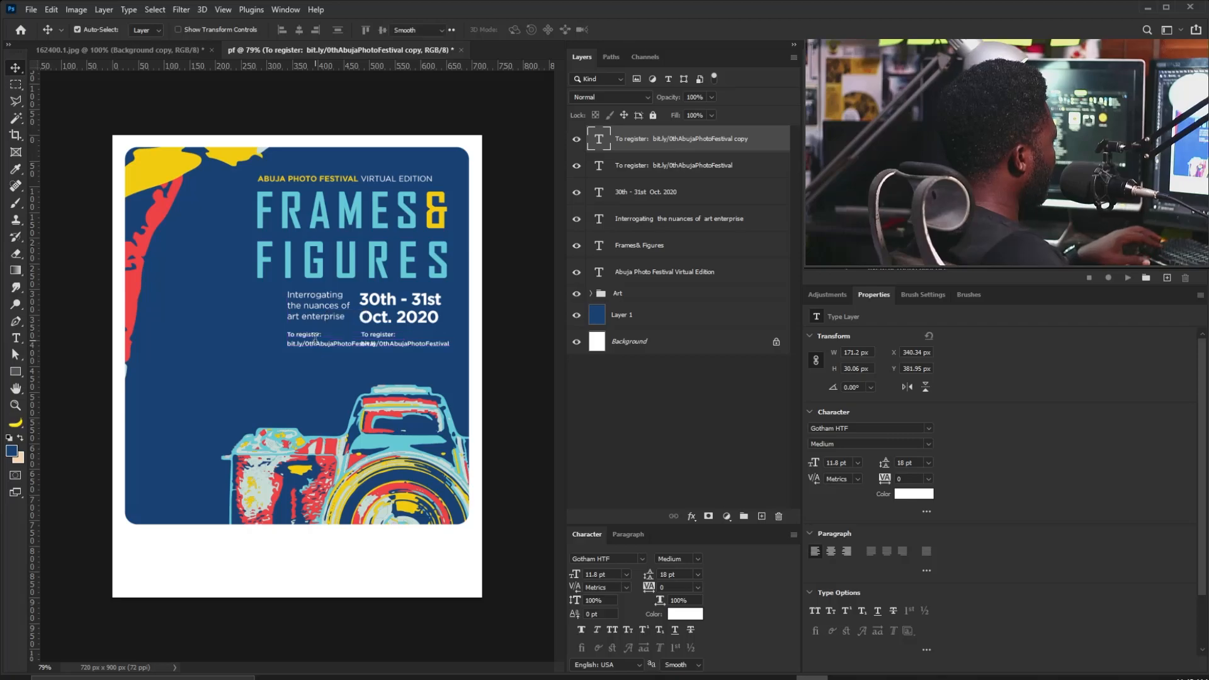
# Change the copied text to '#AbujaPhotoFest' in cyan sampled from the FRAMES lettering.
pyautogui.doubleClick(317, 345)
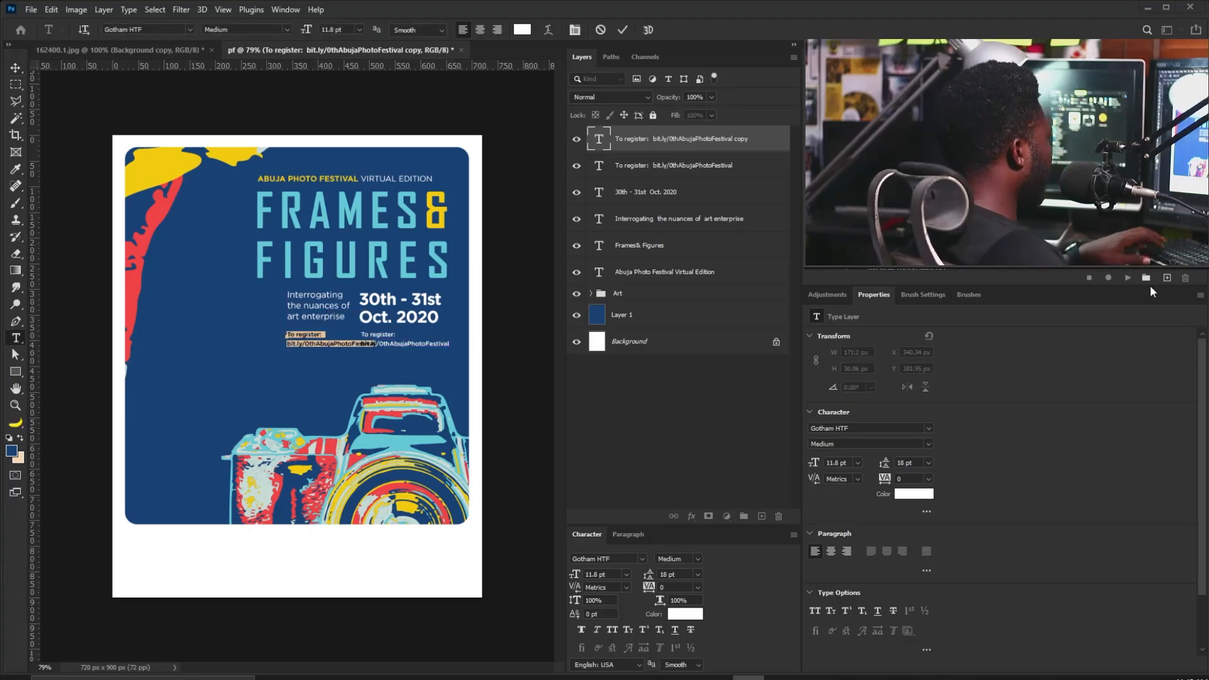
pyautogui.write('#AbujaPhotoFest')
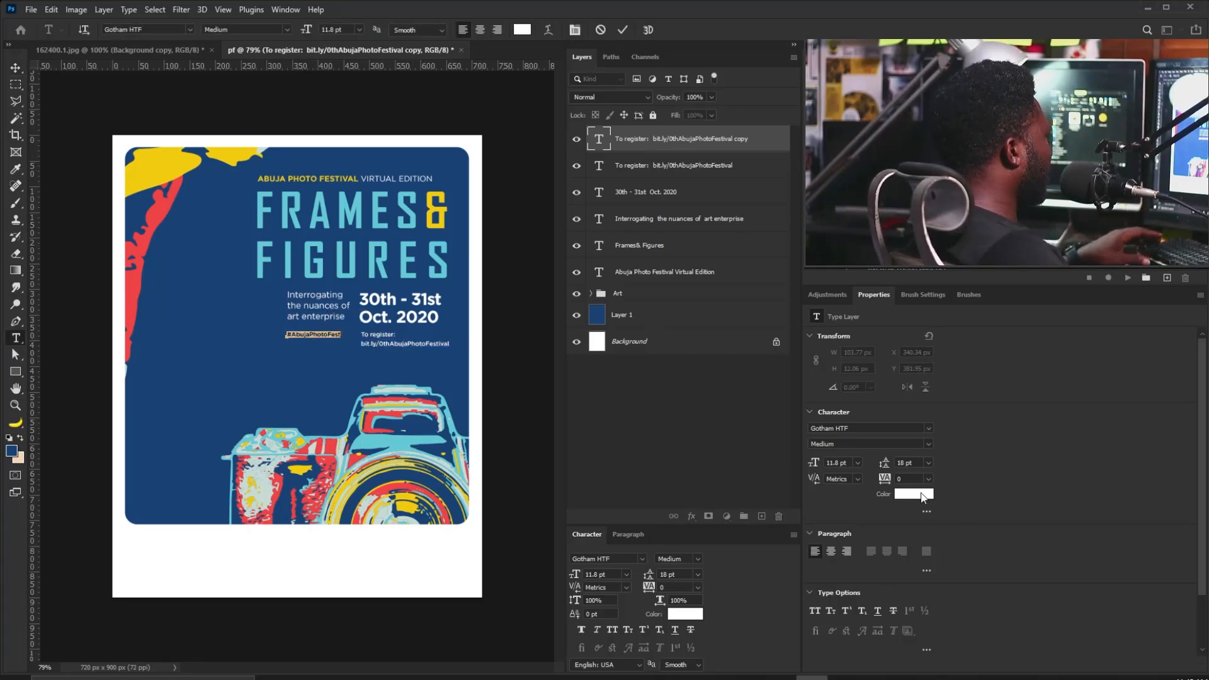
pyautogui.click(922, 496)
pyautogui.click(404, 197)
pyautogui.click(855, 347)
pyautogui.click(16, 67)
# Set the registration text's tracking to 20.
pyautogui.rightClick(436, 345)
pyautogui.click(454, 350)
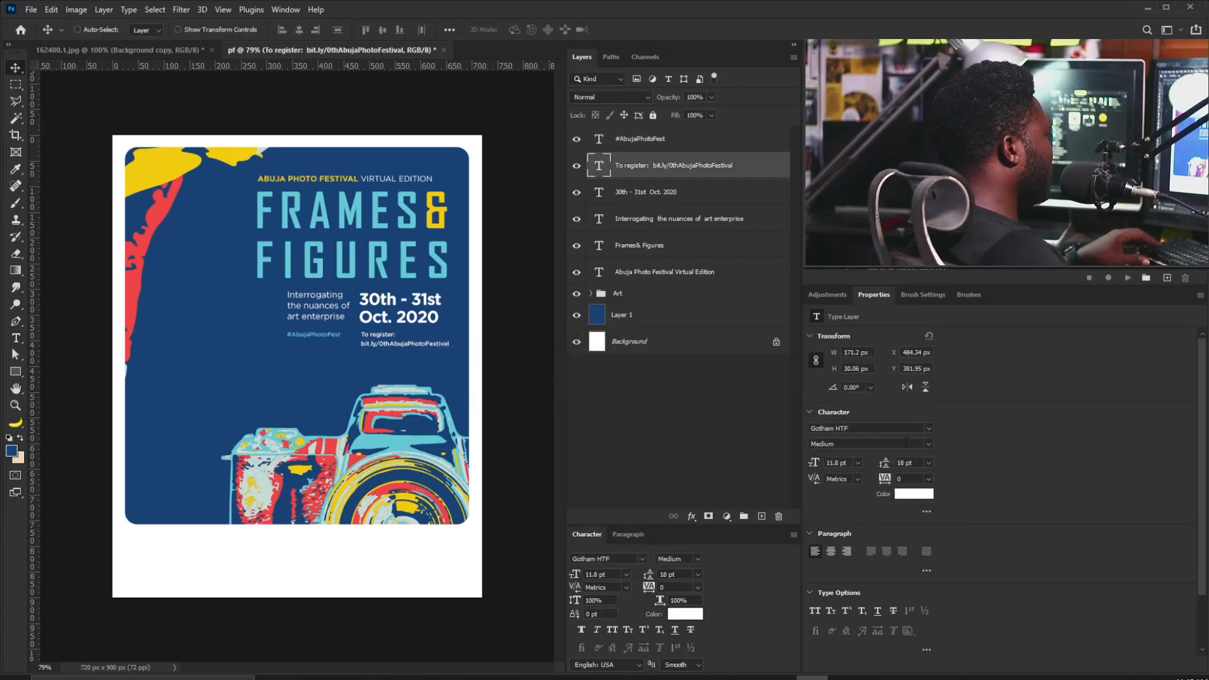
pyautogui.click(910, 477)
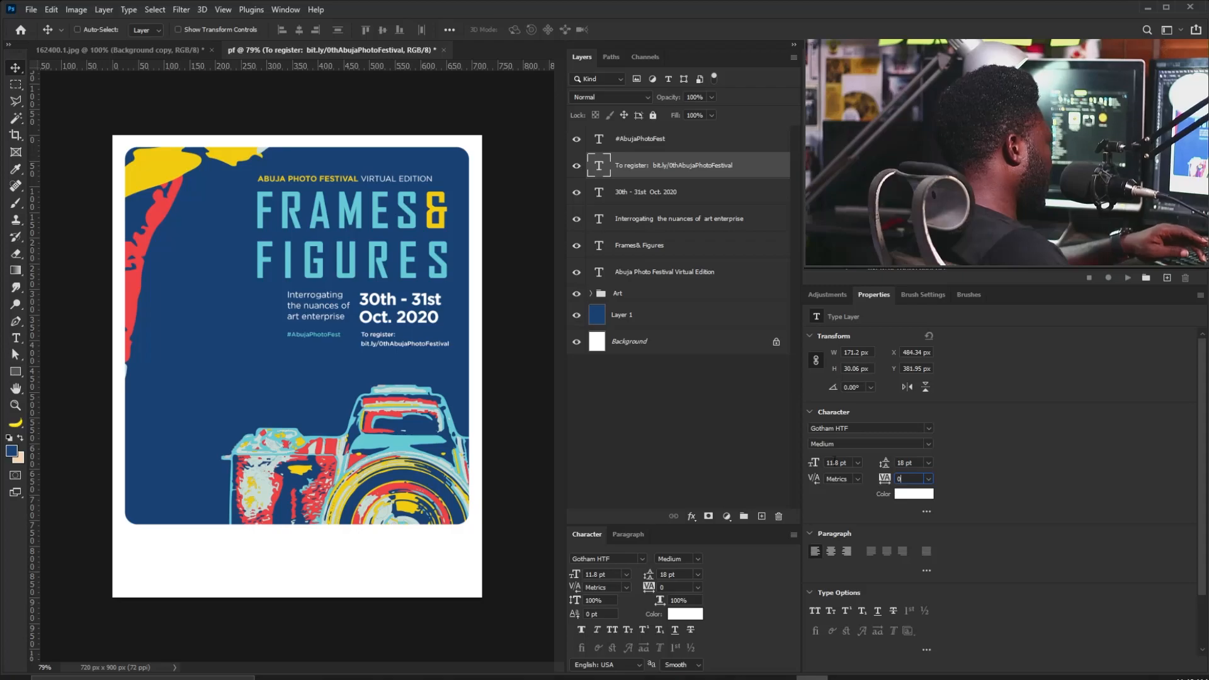
pyautogui.write('20')
pyautogui.press('Return')
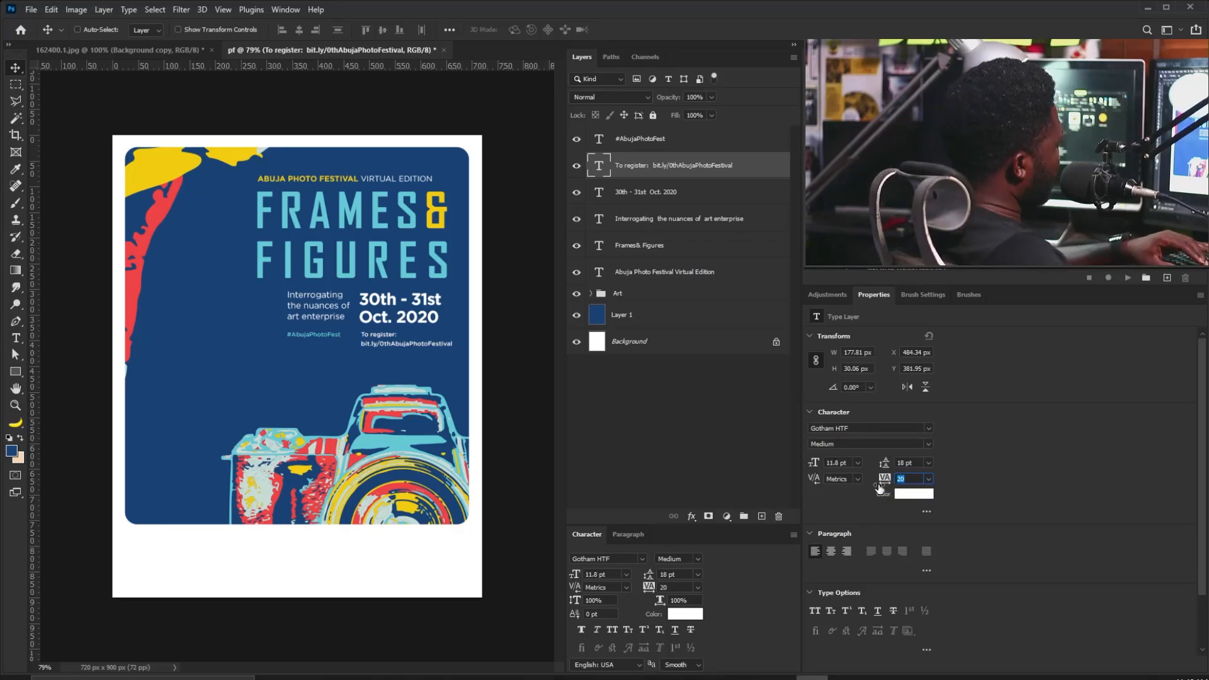
# Add a vertical guide near the poster's right edge.
pyautogui.moveTo(35, 425); pyautogui.dragTo(447, 205)
pyautogui.moveTo(434, 217); pyautogui.dragTo(540, 303)
pyautogui.moveTo(481, 272); pyautogui.dragTo(485, 271)
pyautogui.moveTo(437, 315); pyautogui.dragTo(345, 330)
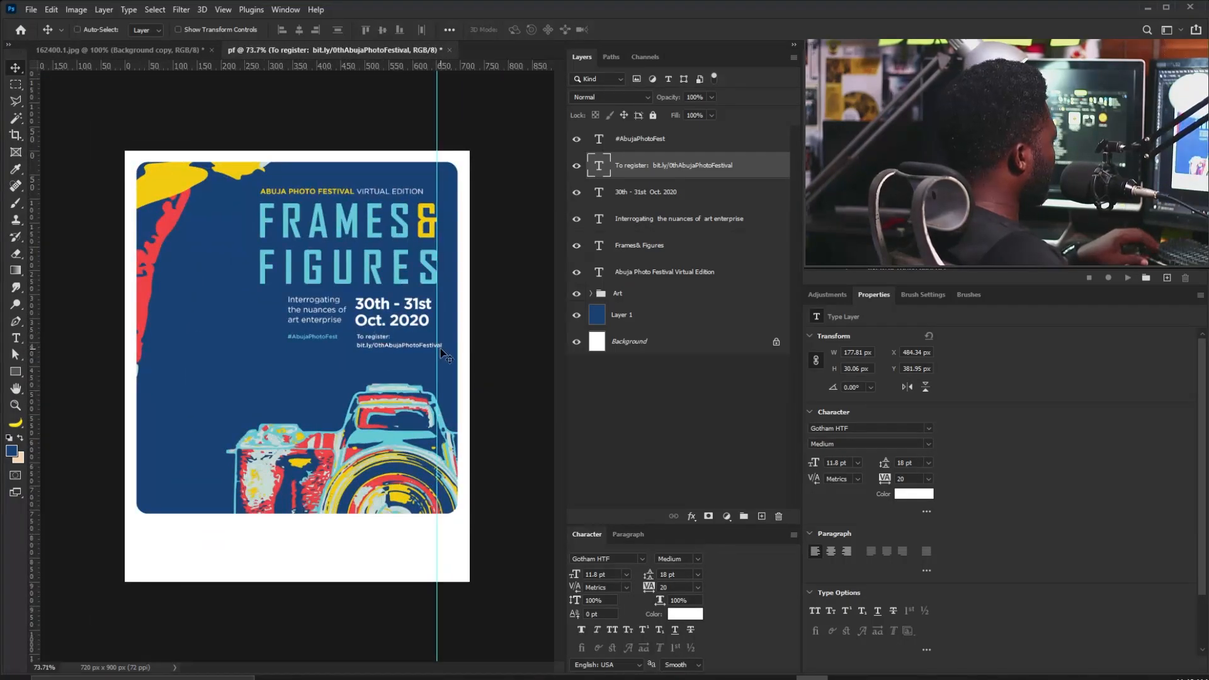
# Move the date, registration, subtitle and hashtag text blocks slightly left.
pyautogui.keyDown('shift'); pyautogui.click(652, 192); pyautogui.keyUp('shift')
pyautogui.moveTo(427, 332); pyautogui.dragTo(422, 333)
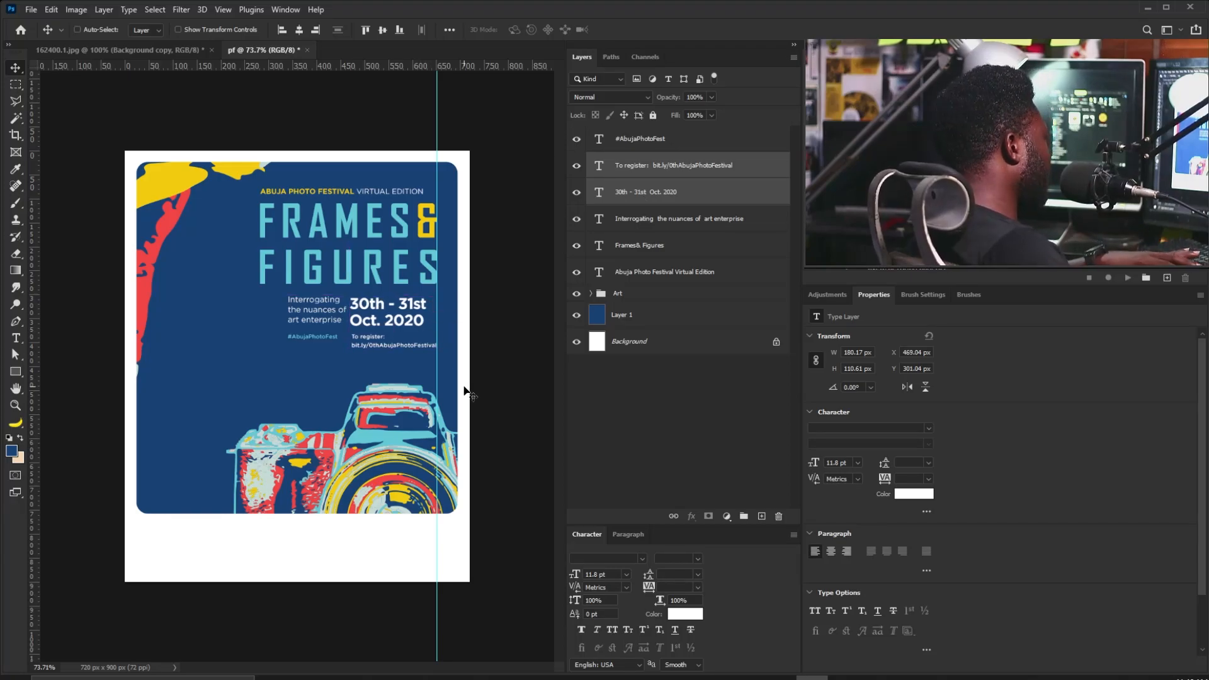
pyautogui.rightClick(313, 301)
pyautogui.click(378, 309)
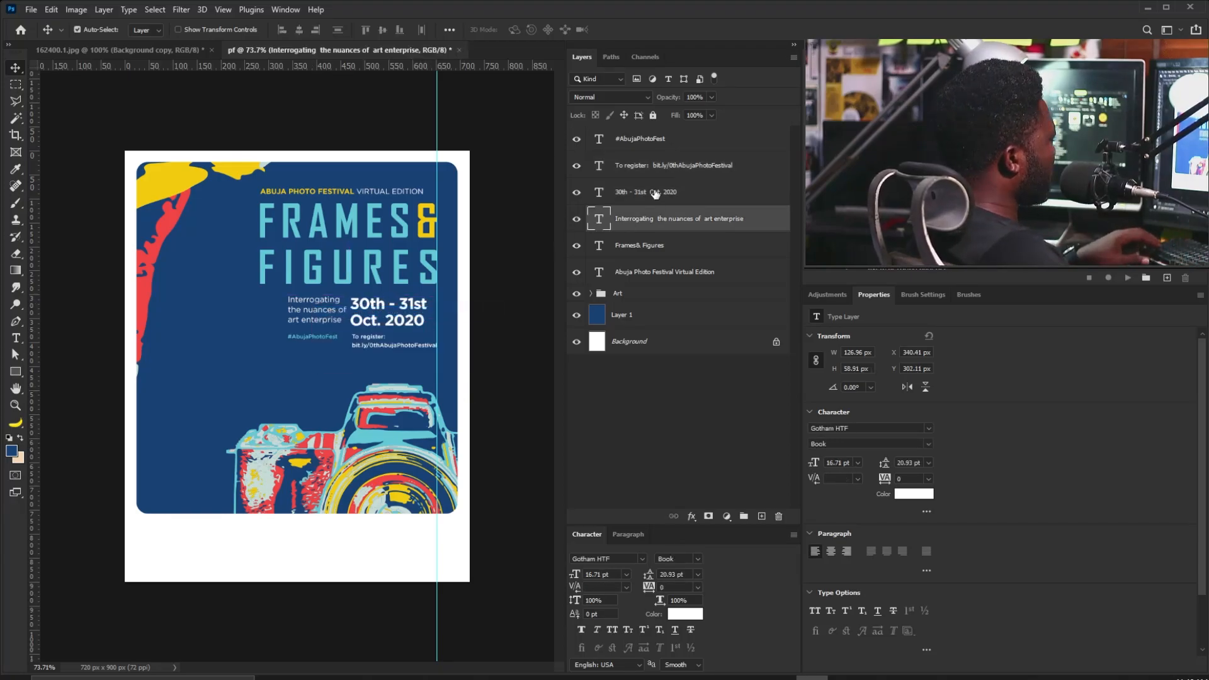
pyautogui.keyDown('ctrl'); pyautogui.click(645, 142); pyautogui.keyUp('ctrl')
pyautogui.moveTo(369, 342); pyautogui.dragTo(364, 342)
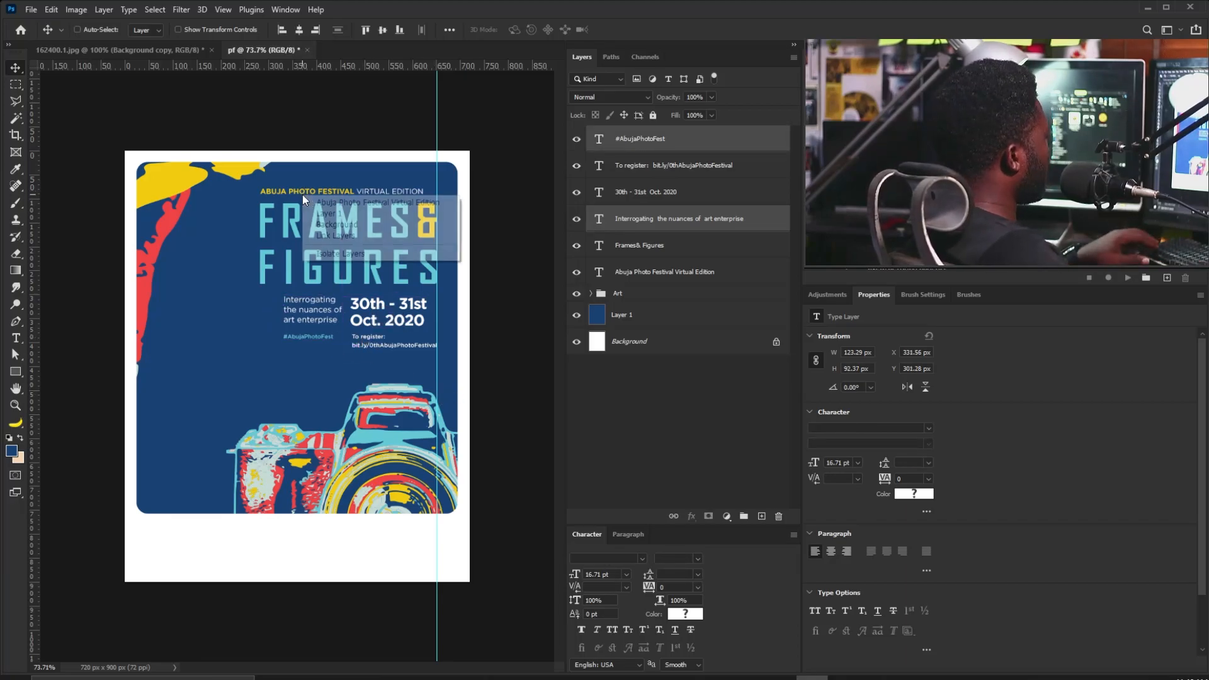
# Scale up the Frames& Figures headline and festival title together.
pyautogui.rightClick(302, 194)
pyautogui.click(353, 202)
pyautogui.keyDown('ctrl'); pyautogui.click(624, 248); pyautogui.keyUp('ctrl')
pyautogui.hotkey('ctrl', 't')
pyautogui.moveTo(260, 188); pyautogui.dragTo(247, 182)
pyautogui.press('Return')
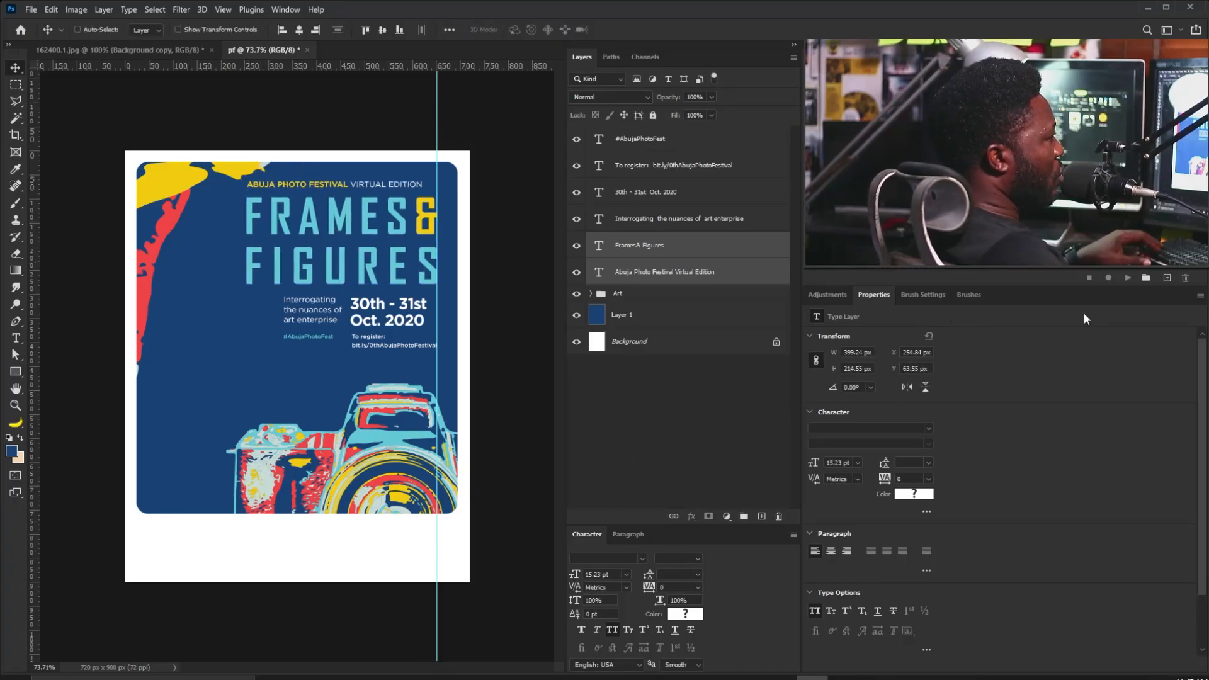
# Place two sponsor logos, scaled down, side by side at the bottom-left.
pyautogui.moveTo(264, 544); pyautogui.dragTo(252, 537)
pyautogui.moveTo(470, 195); pyautogui.dragTo(187, 520)
pyautogui.press('Return')
pyautogui.moveTo(370, 295); pyautogui.dragTo(222, 546)
# Set the left sponsor logo's blending mode to Multiply.
pyautogui.press('Return')
pyautogui.rightClick(137, 554)
pyautogui.rightClick(160, 530)
pyautogui.click(172, 537)
pyautogui.click(627, 97)
pyautogui.click(603, 148)
# Hide the left logo's white background with a Magic Wand selection and inverted layer mask.
pyautogui.moveTo(121, 550); pyautogui.dragTo(353, 546)
pyautogui.press('w')
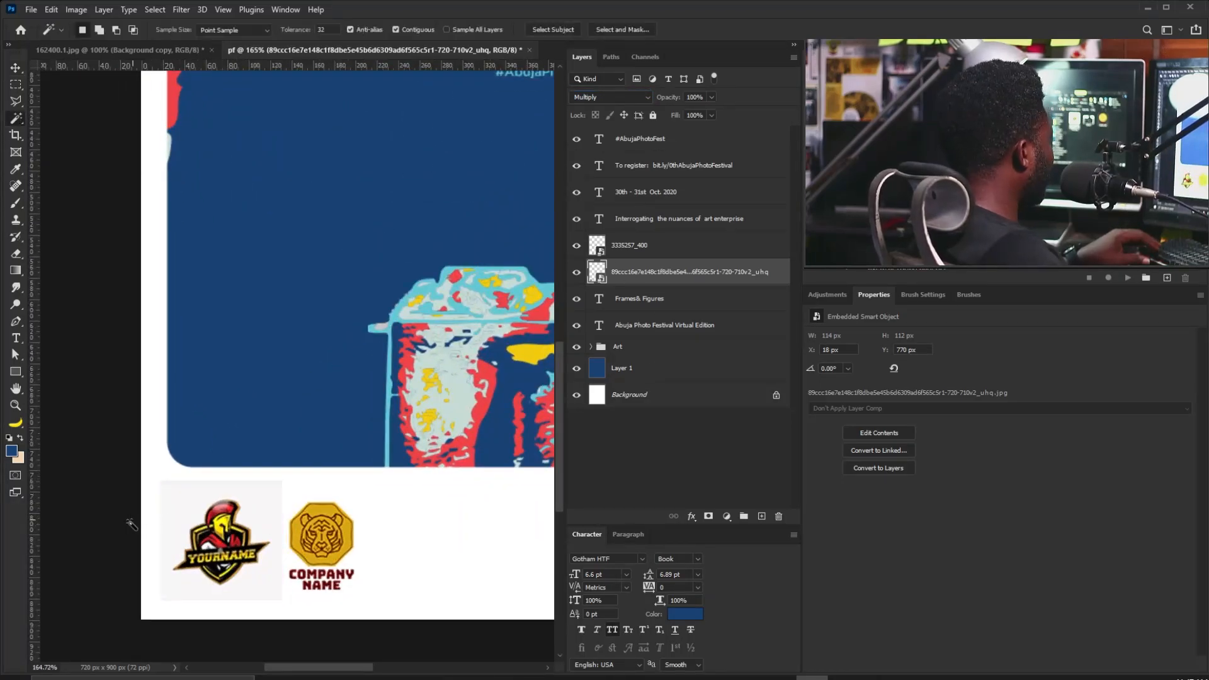
pyautogui.click(709, 516)
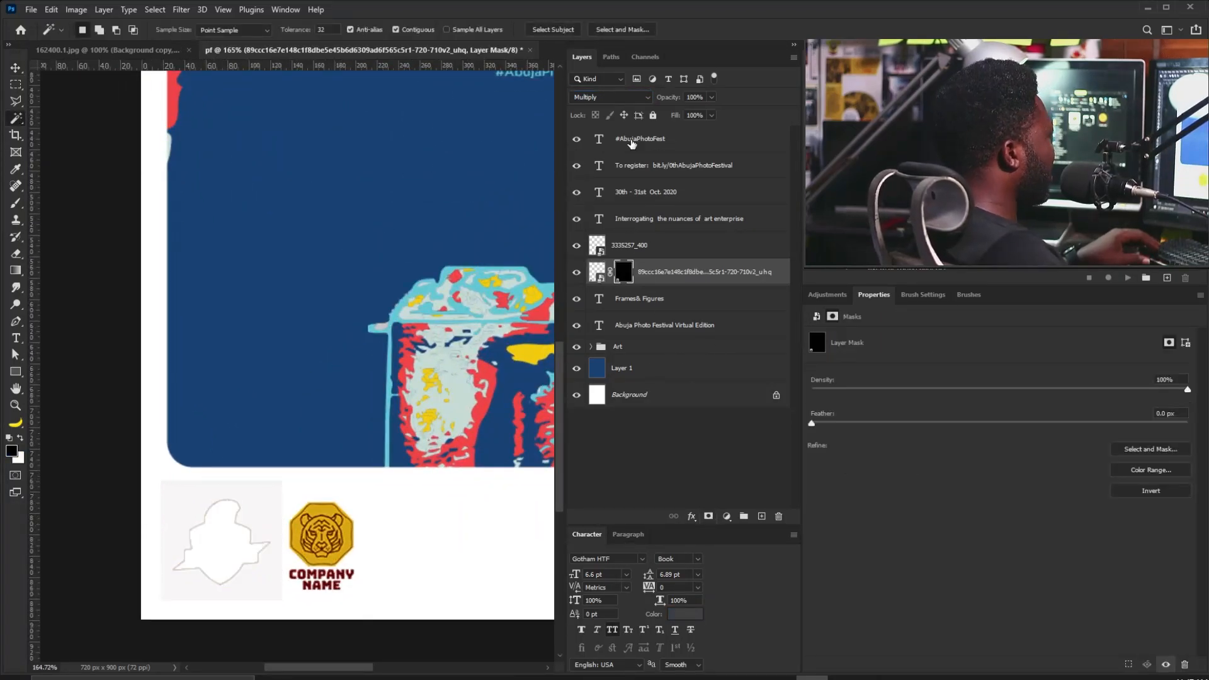
pyautogui.hotkey('ctrl', 'i')
pyautogui.moveTo(356, 367); pyautogui.dragTo(188, 441)
pyautogui.moveTo(133, 501); pyautogui.dragTo(230, 506)
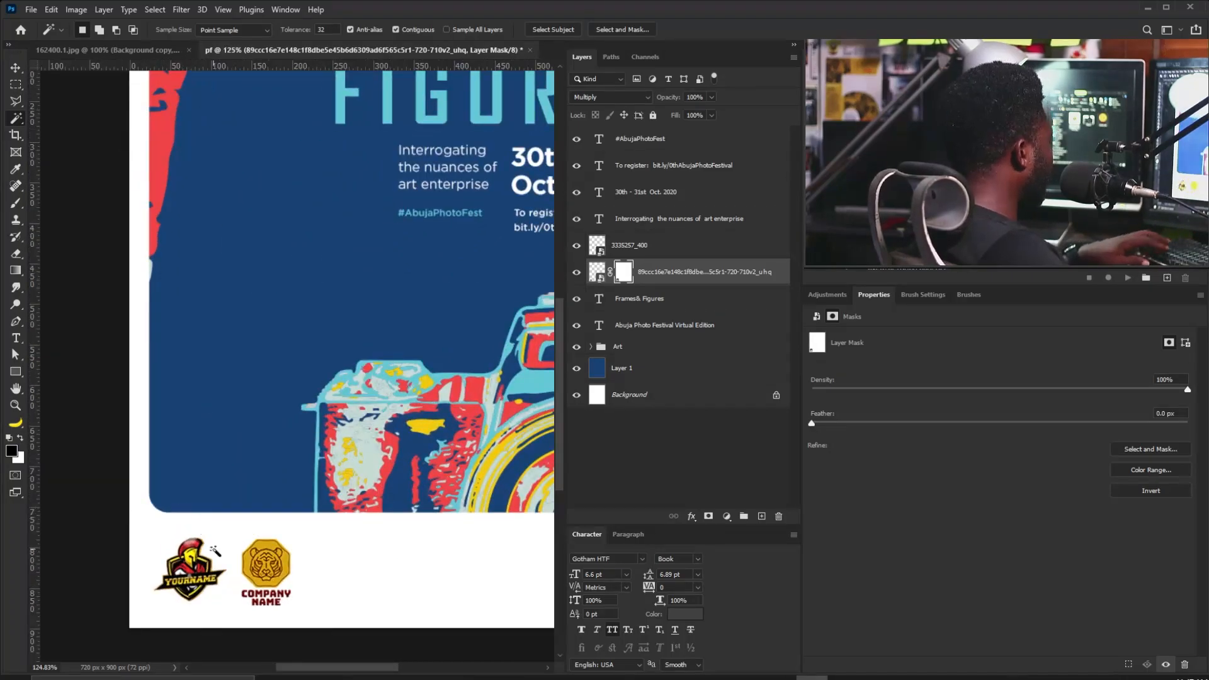
# Nudge the tiger logo right and scale both logos slightly smaller.
pyautogui.press('v')
pyautogui.rightClick(262, 578)
pyautogui.click(289, 586)
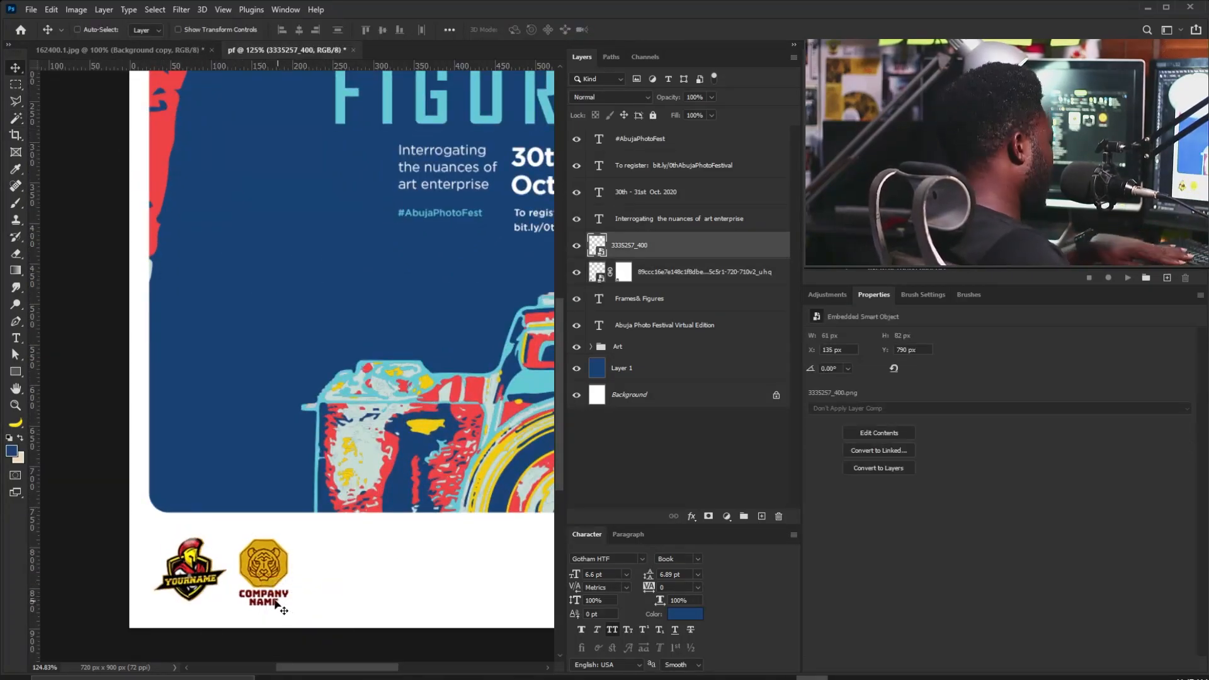
pyautogui.press('Right')
pyautogui.press('Right')
pyautogui.scroll(-5, 494, 394)
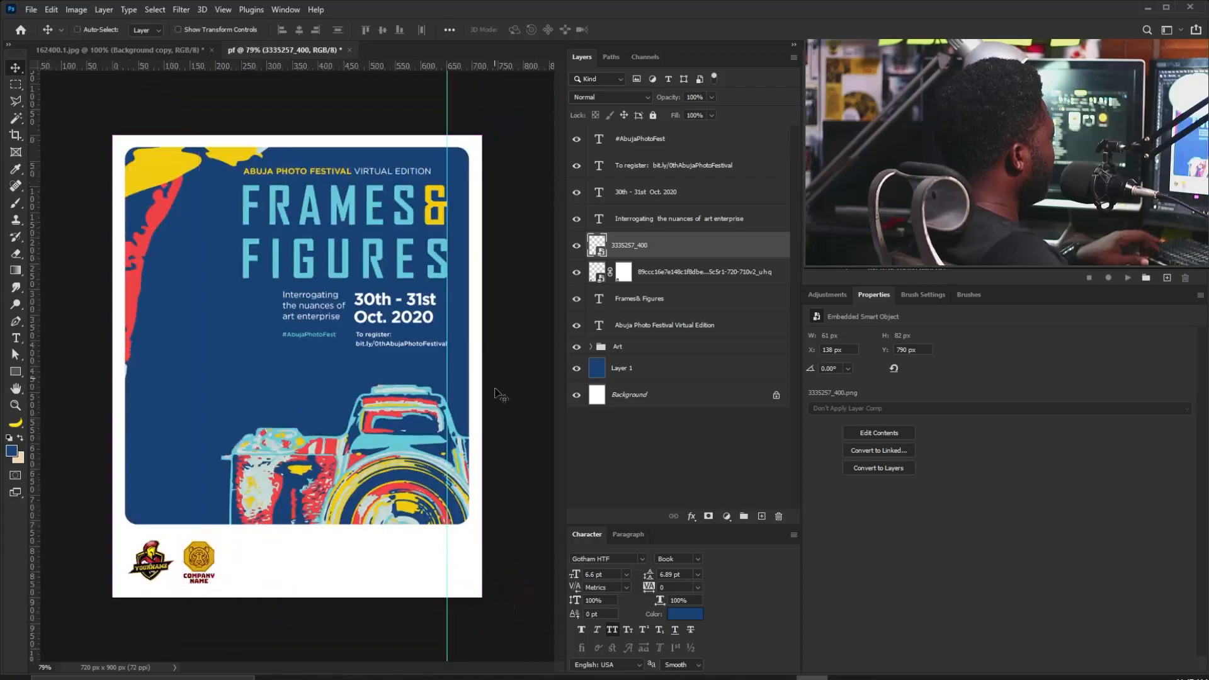
pyautogui.keyDown('ctrl'); pyautogui.click(667, 271); pyautogui.keyUp('ctrl')
pyautogui.hotkey('ctrl', 't')
pyautogui.moveTo(217, 528); pyautogui.dragTo(213, 531)
# Add an 'Organised by' label and position it above the logos.
pyautogui.press('Return')
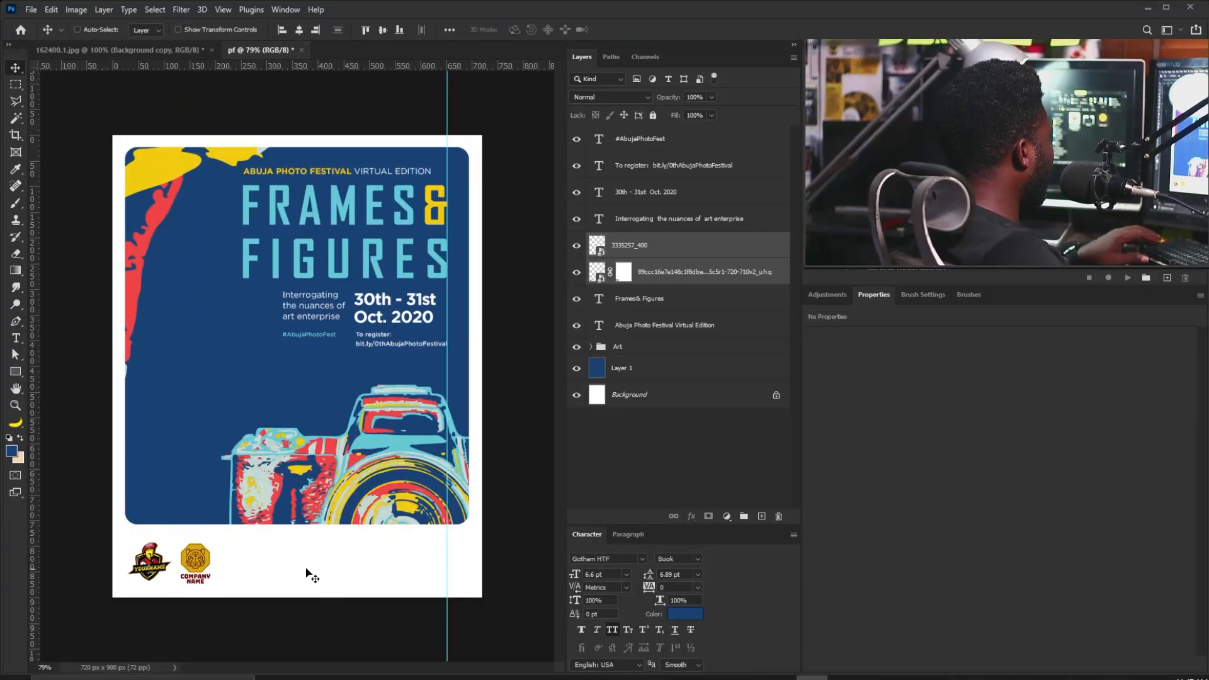
pyautogui.click(16, 339)
pyautogui.click(257, 549)
pyautogui.write('Organised by')
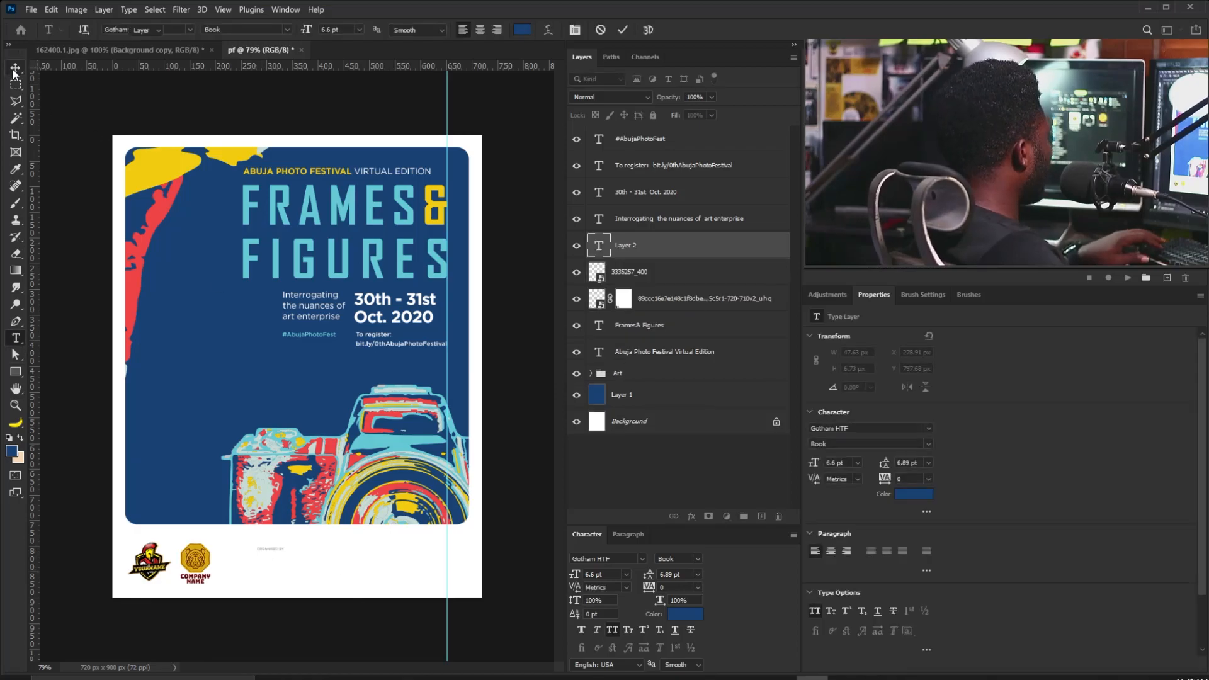
pyautogui.click(15, 68)
pyautogui.hotkey('ctrl', 't')
pyautogui.press('Return')
pyautogui.moveTo(292, 546); pyautogui.dragTo(164, 537)
# Shift the tiger logo right and duplicate the label above it to rewrite as 'Supported By'.
pyautogui.rightClick(187, 562)
pyautogui.click(209, 571)
pyautogui.moveTo(211, 570)
pyautogui.mouseDown()
pyautogui.moveTo(232, 570)
pyautogui.moveTo(217, 567)
pyautogui.mouseUp()
pyautogui.rightClick(154, 538)
pyautogui.click(174, 544)
pyautogui.keyDown('alt'); pyautogui.moveTo(157, 538); pyautogui.dragTo(214, 538); pyautogui.keyUp('alt')
pyautogui.press('t')
pyautogui.tripleClick(205, 535)
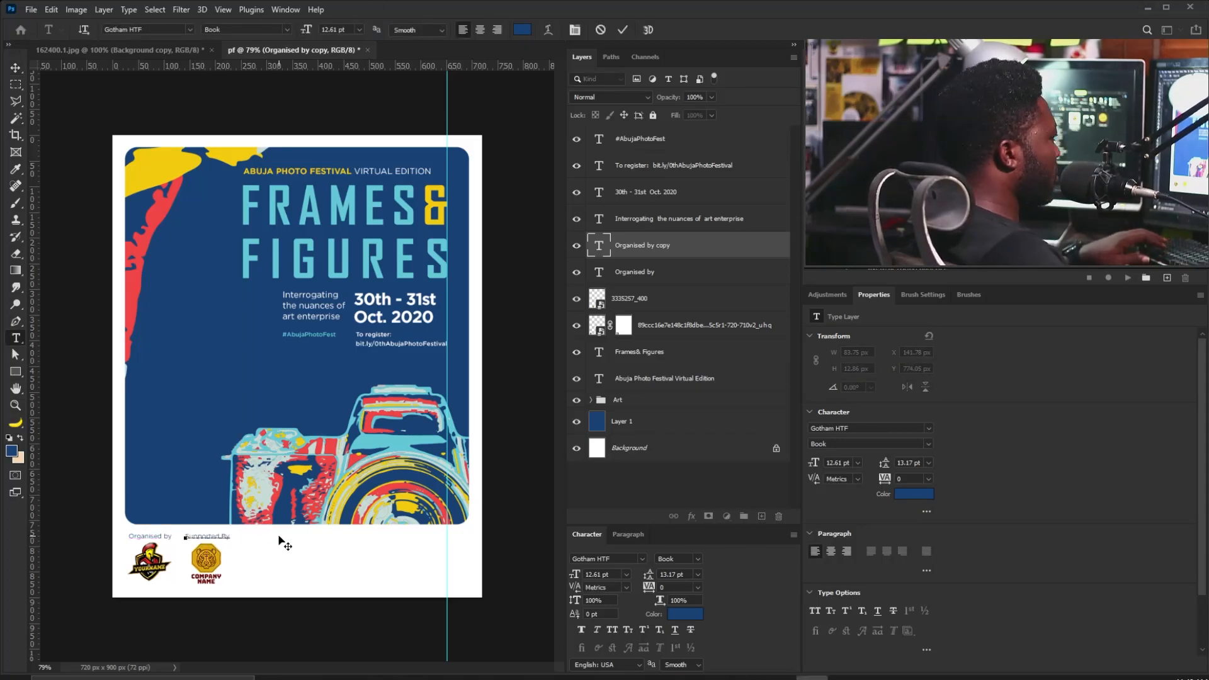
# Swap the two logos' positions and duplicate the Vector Smart Object splash artwork.
pyautogui.rightClick(151, 560)
pyautogui.click(187, 567)
pyautogui.moveTo(151, 566)
pyautogui.mouseDown()
pyautogui.moveTo(207, 566)
pyautogui.moveTo(149, 565)
pyautogui.mouseUp()
pyautogui.rightClick(206, 555)
pyautogui.click(218, 561)
pyautogui.keyDown('ctrl'); pyautogui.click(646, 321); pyautogui.keyUp('ctrl')
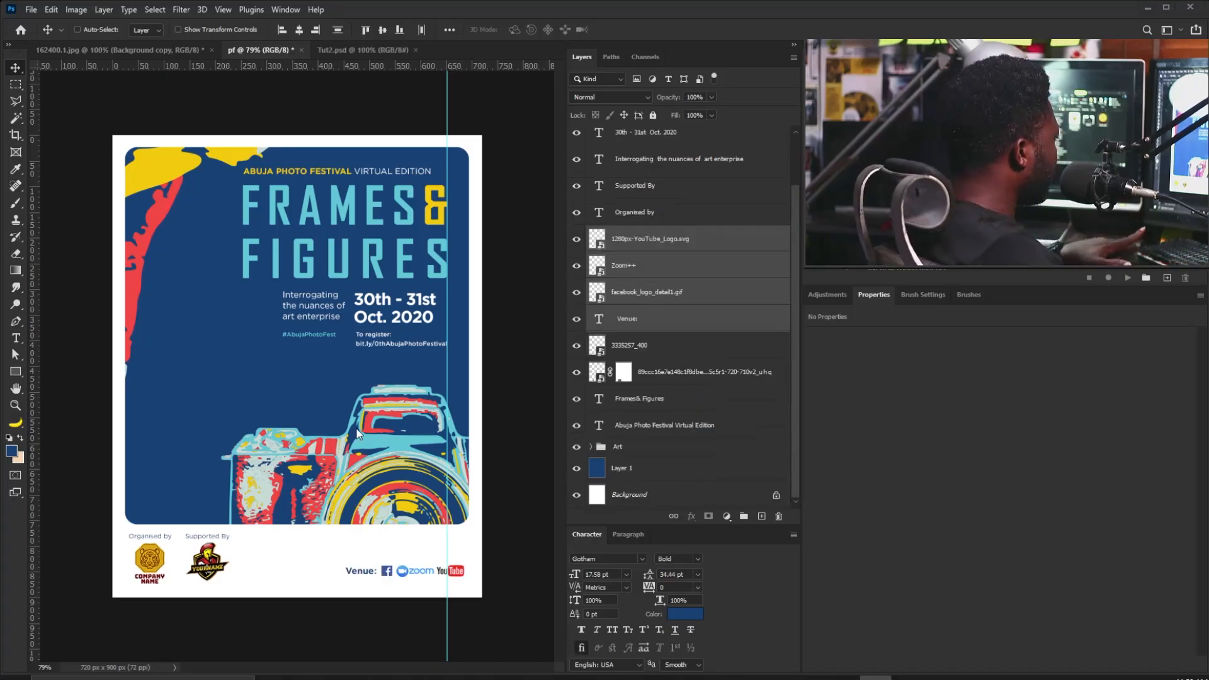
pyautogui.click(586, 382)
pyautogui.moveTo(666, 394); pyautogui.dragTo(761, 515)
# Rotate the duplicated yellow splash to about 6° and fit it into the bottom-left corner.
pyautogui.moveTo(198, 222); pyautogui.dragTo(222, 490)
pyautogui.hotkey('ctrl', 't')
pyautogui.moveTo(416, 145); pyautogui.dragTo(54, 321)
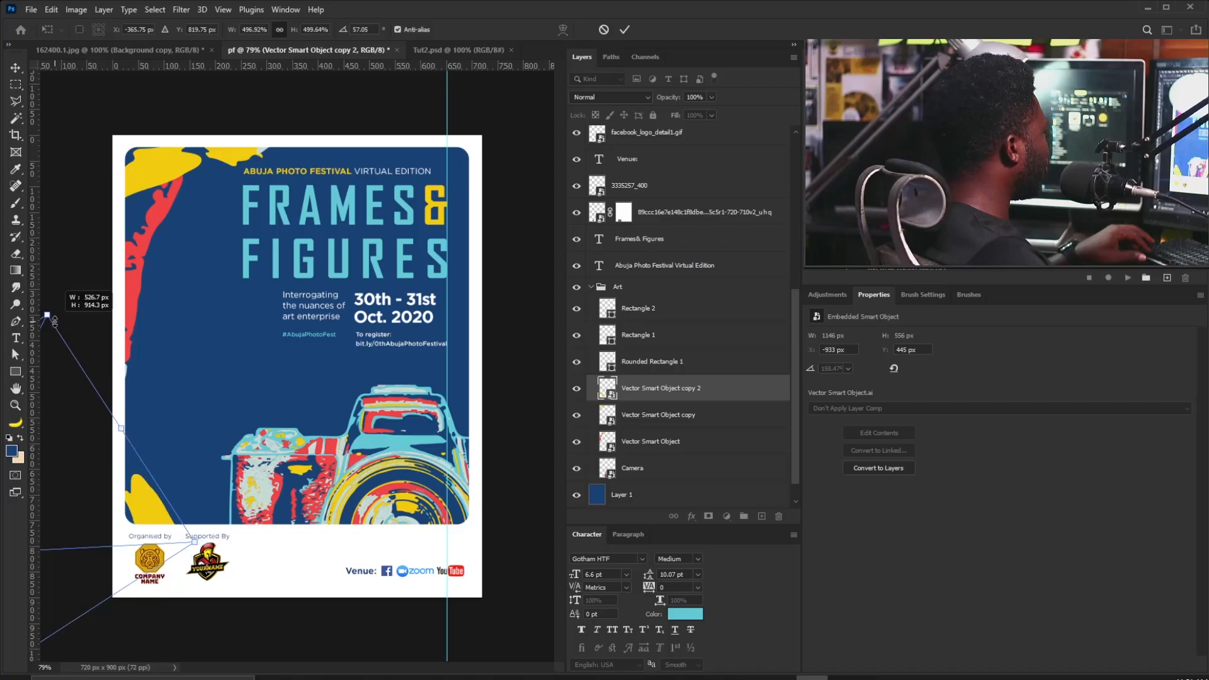
pyautogui.moveTo(262, 549); pyautogui.dragTo(197, 357)
pyautogui.moveTo(85, 447); pyautogui.dragTo(147, 552)
pyautogui.moveTo(255, 512); pyautogui.dragTo(241, 416)
pyautogui.moveTo(79, 497); pyautogui.dragTo(108, 544)
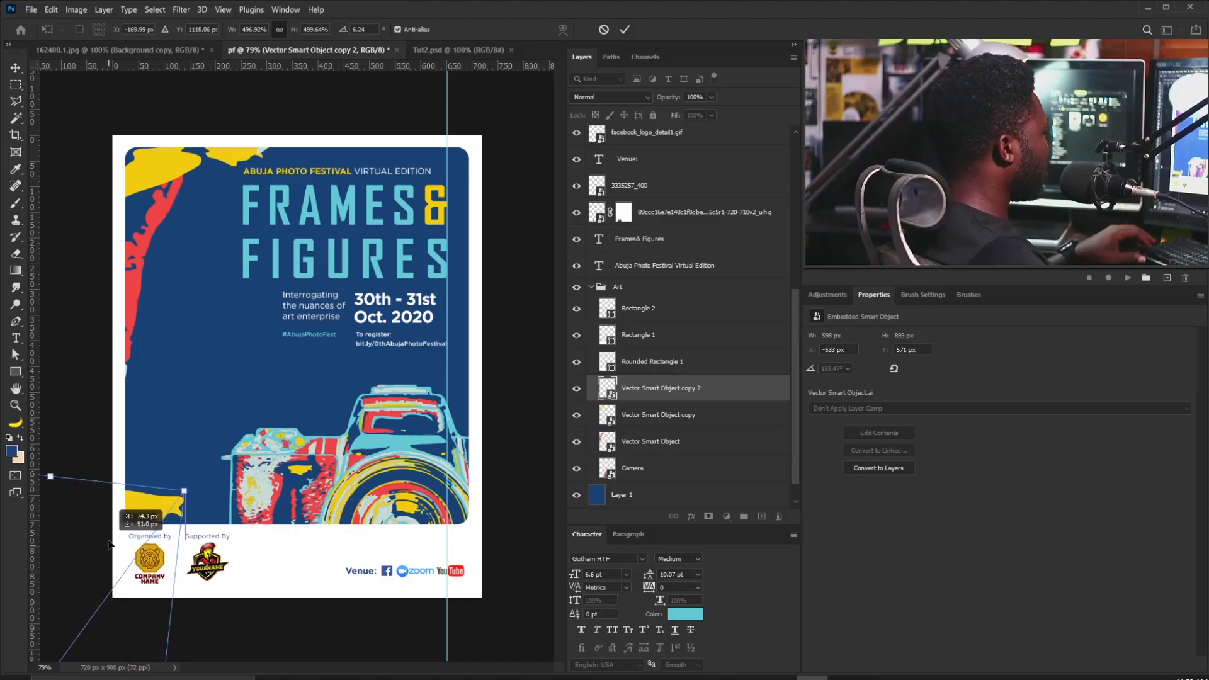
pyautogui.press('Return')
pyautogui.moveTo(177, 510); pyautogui.dragTo(179, 503)
pyautogui.moveTo(290, 408); pyautogui.dragTo(283, 407)
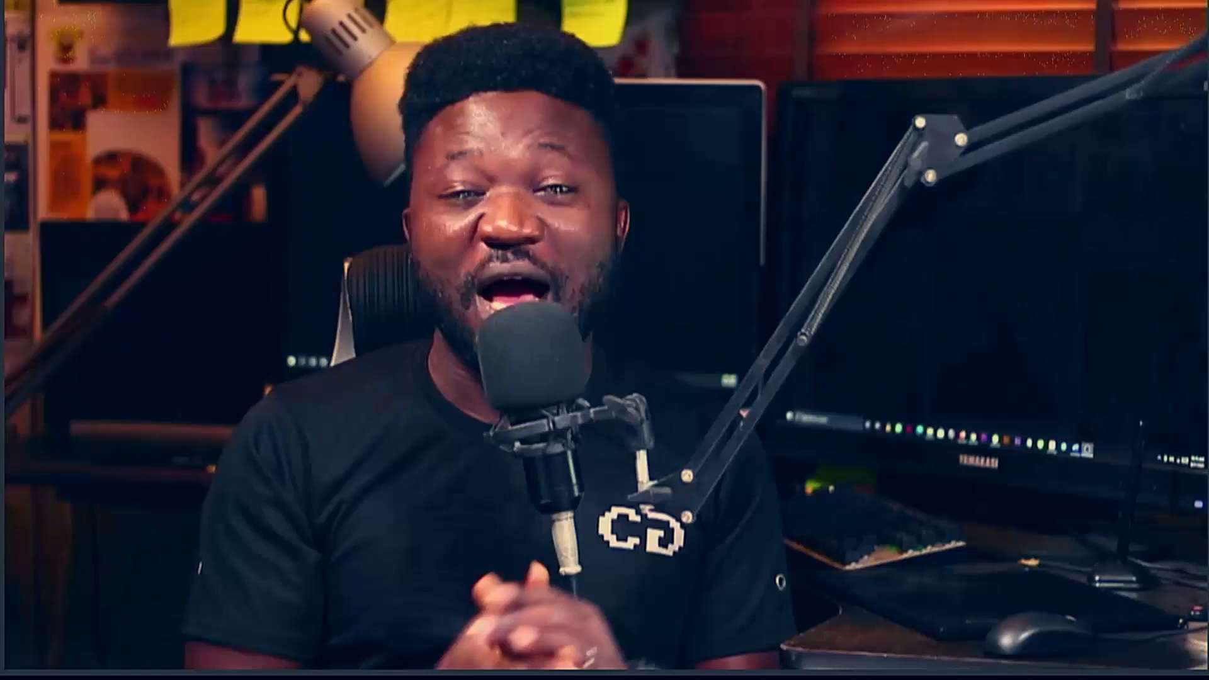